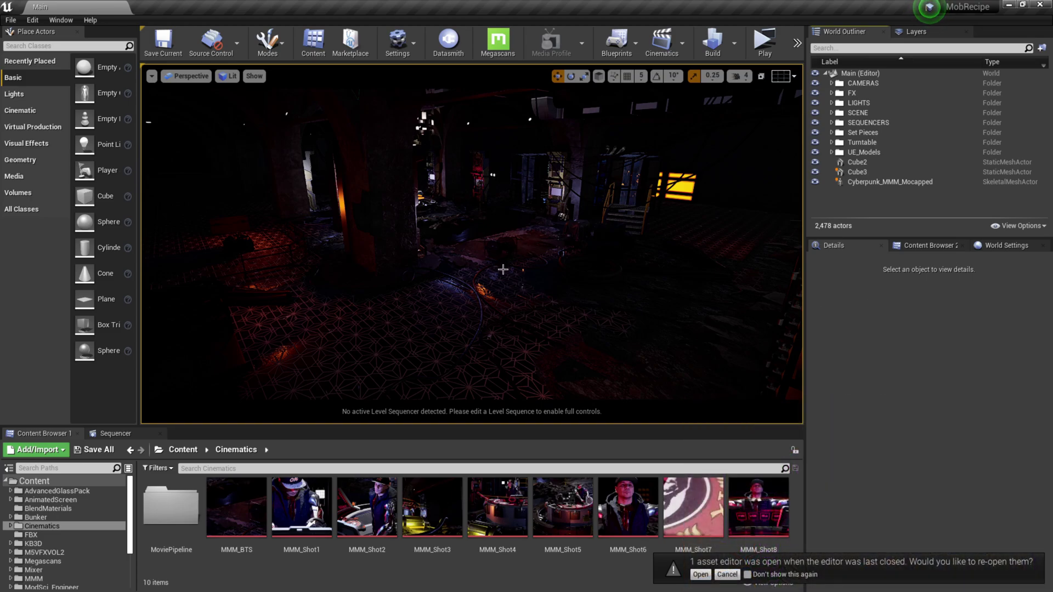
Step: Examine the tiled and rubble-covered ground surfaces throughout the dark cyberpunk environment
right_click_drag(499, 269, 506, 296)
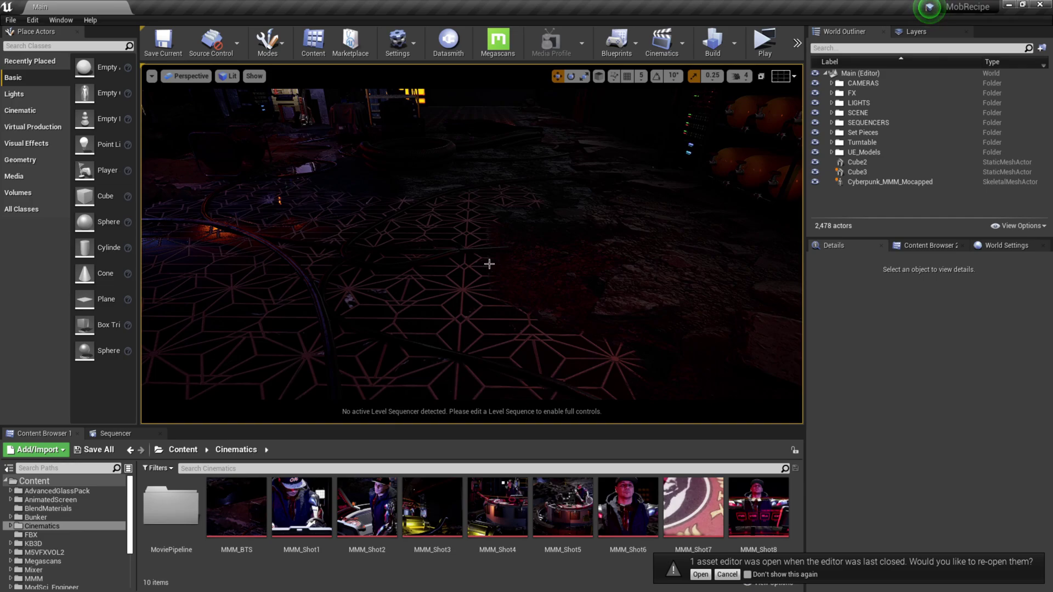
right_click_drag(581, 247, 620, 249)
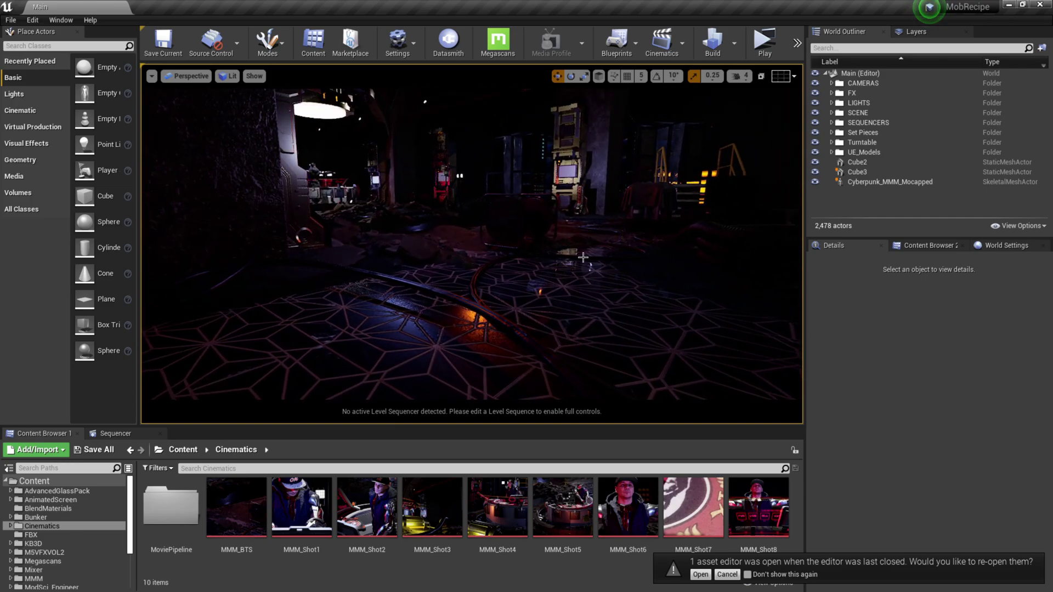
right_click_drag(508, 291, 411, 313)
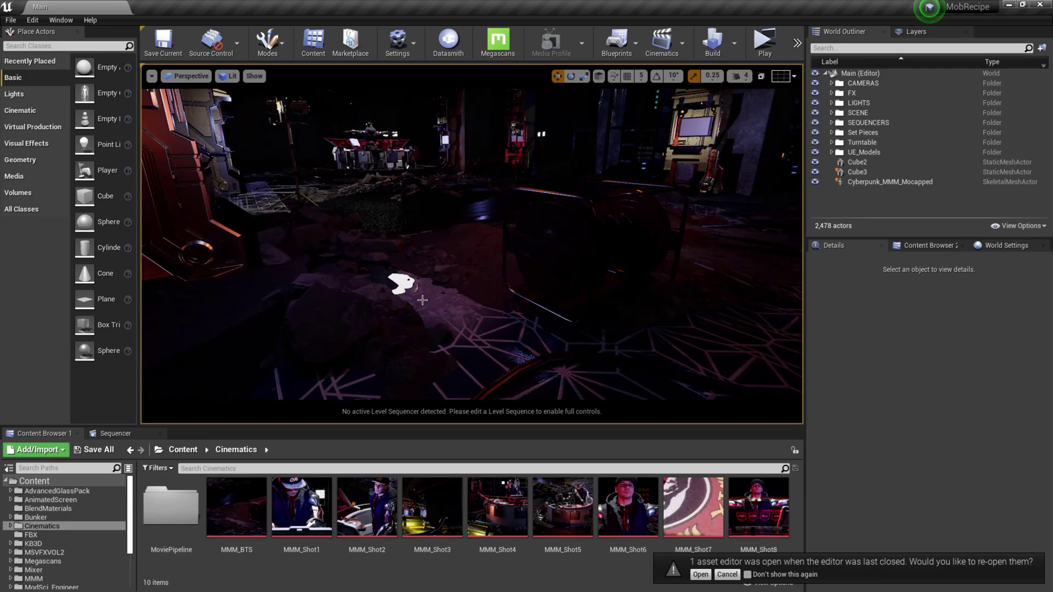
right_click_drag(485, 309, 692, 275)
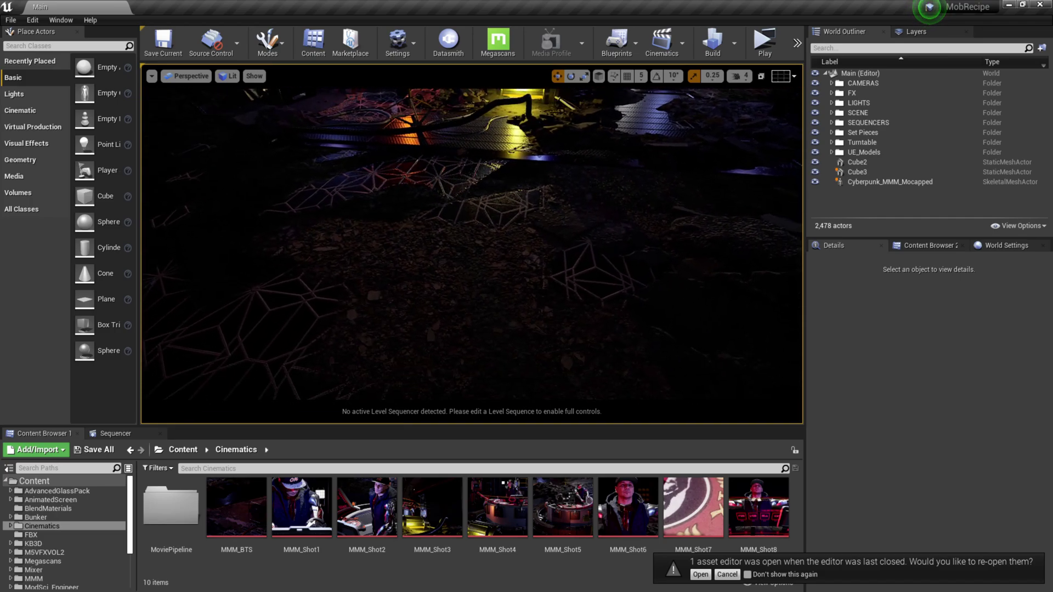
right_click_drag(463, 273, 451, 313)
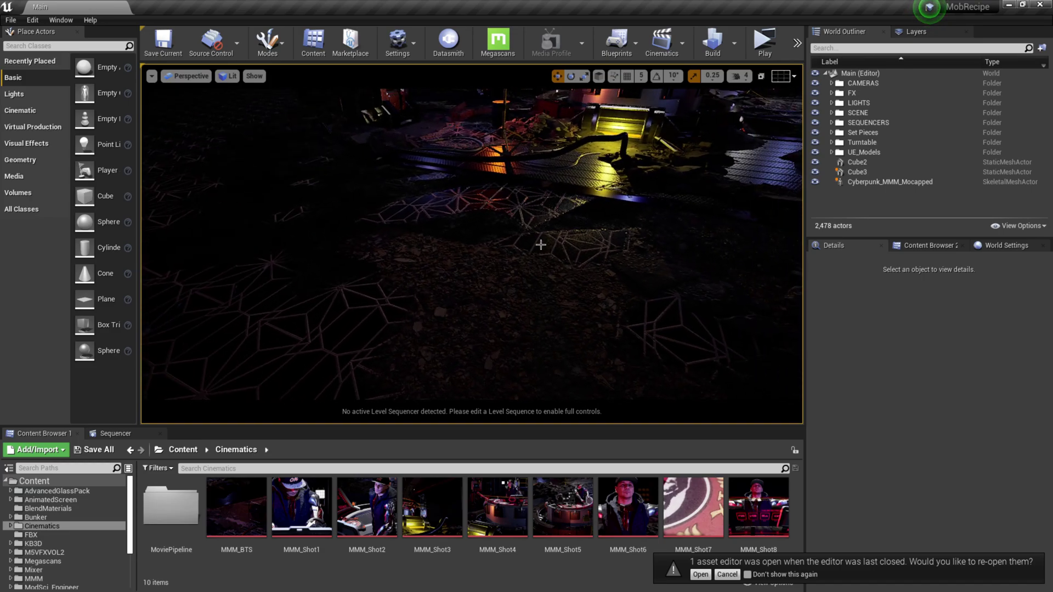
right_click_drag(541, 245, 564, 261)
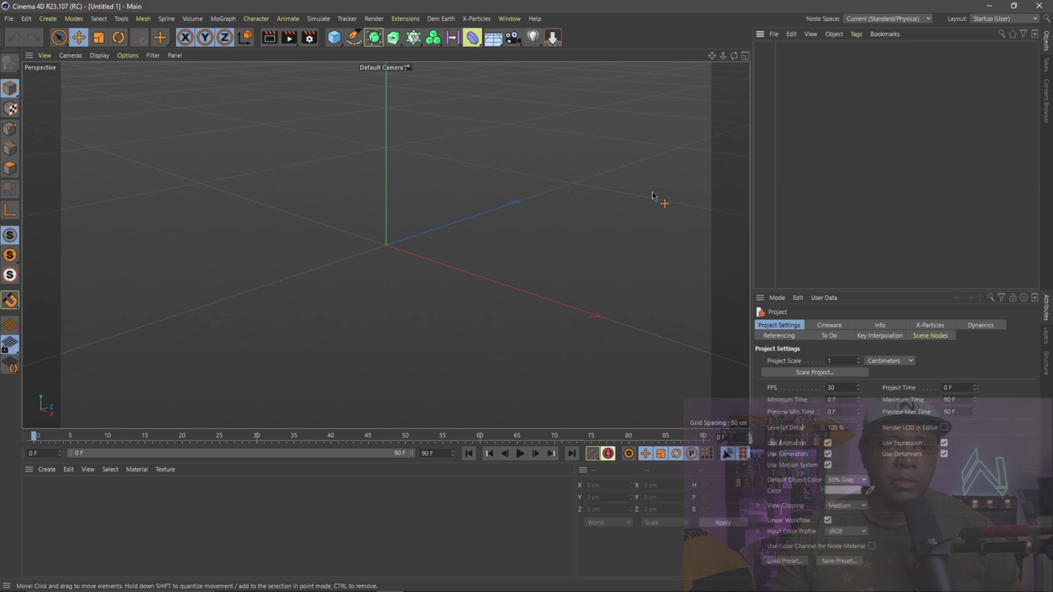
Step: Add a cube flattened to 1000 × 5 × 1000 cm, with 1000 segments along both X and Z
left_click(334, 38)
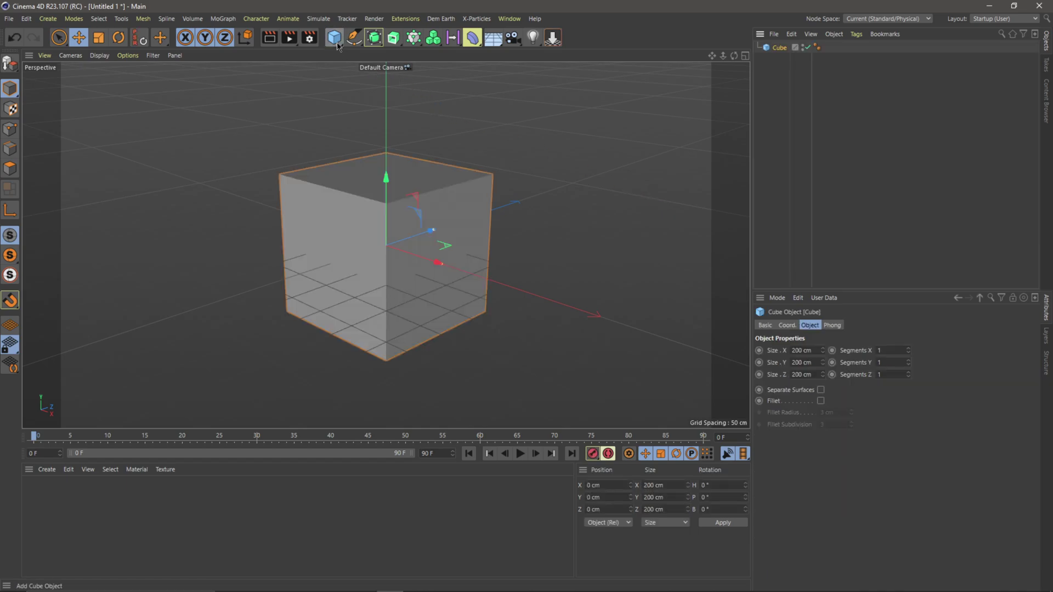
left_click(808, 360)
type("5")
key("Return")
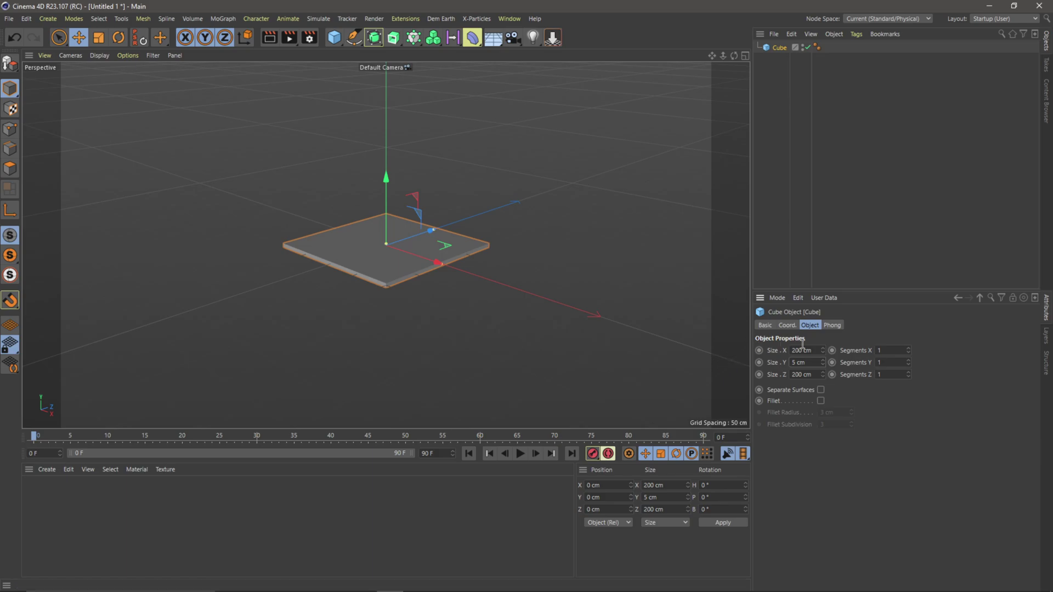
type("1000")
key("Tab")
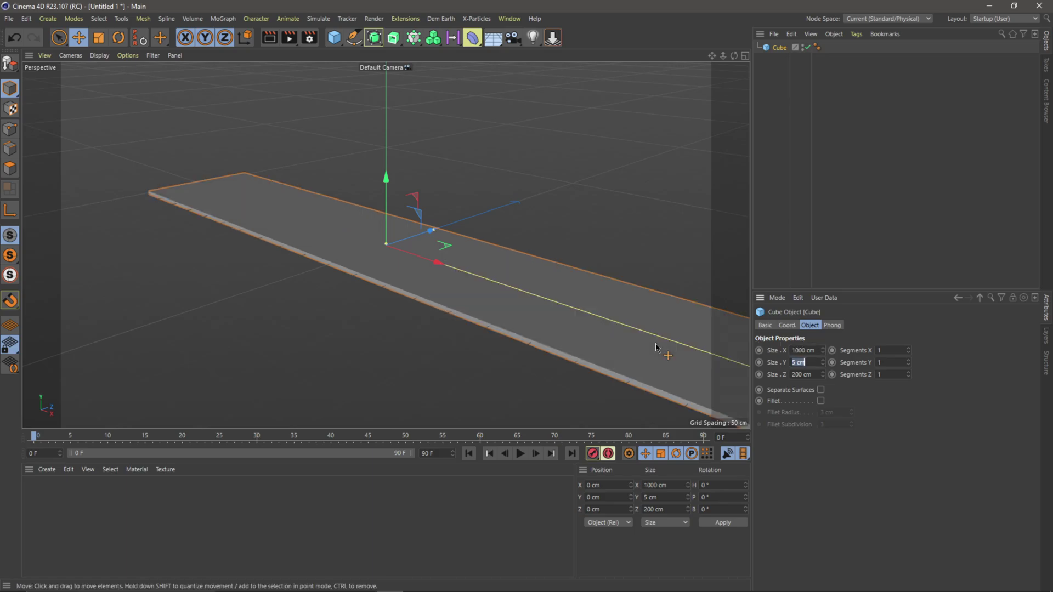
type("1000")
key("Return")
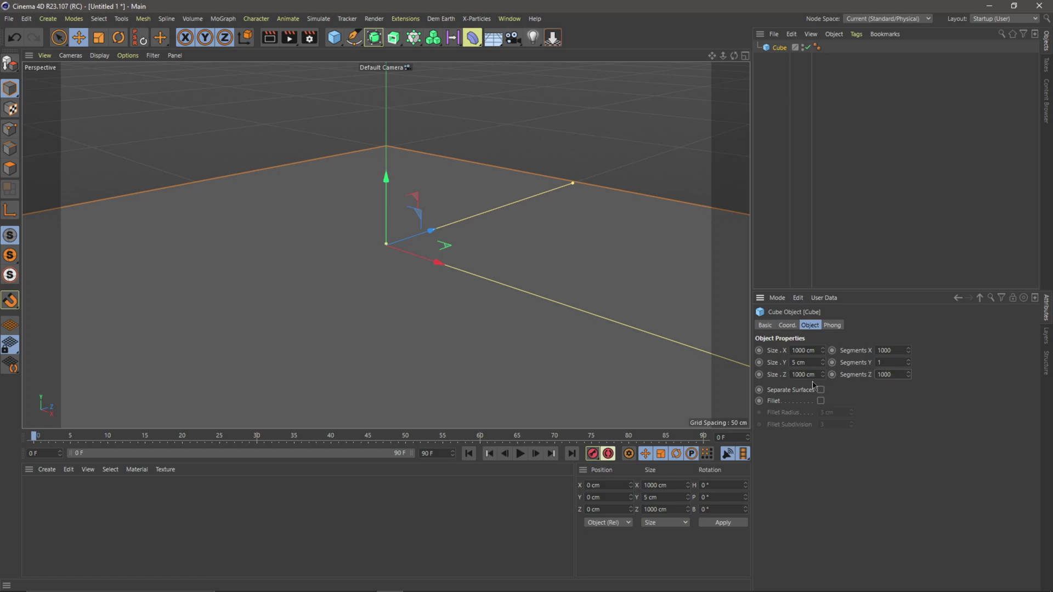
Step: Switch the viewport display to Gouraud Shading (Lines) and inspect the slab's mesh density up close
left_click(100, 56)
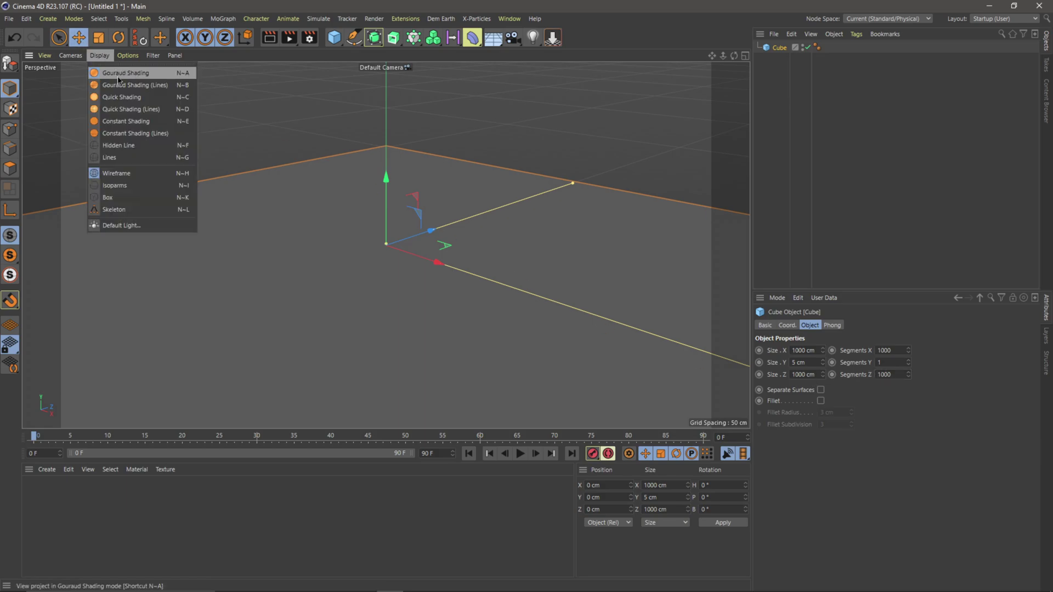
left_click(156, 87)
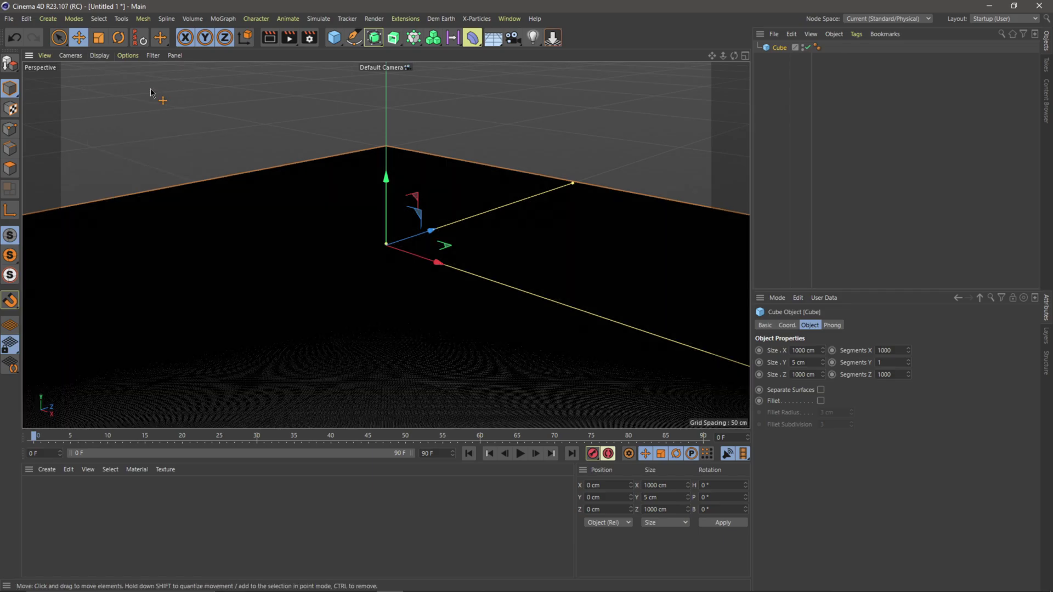
scroll(332, 232, "down", 3)
scroll(329, 235, "up", 8)
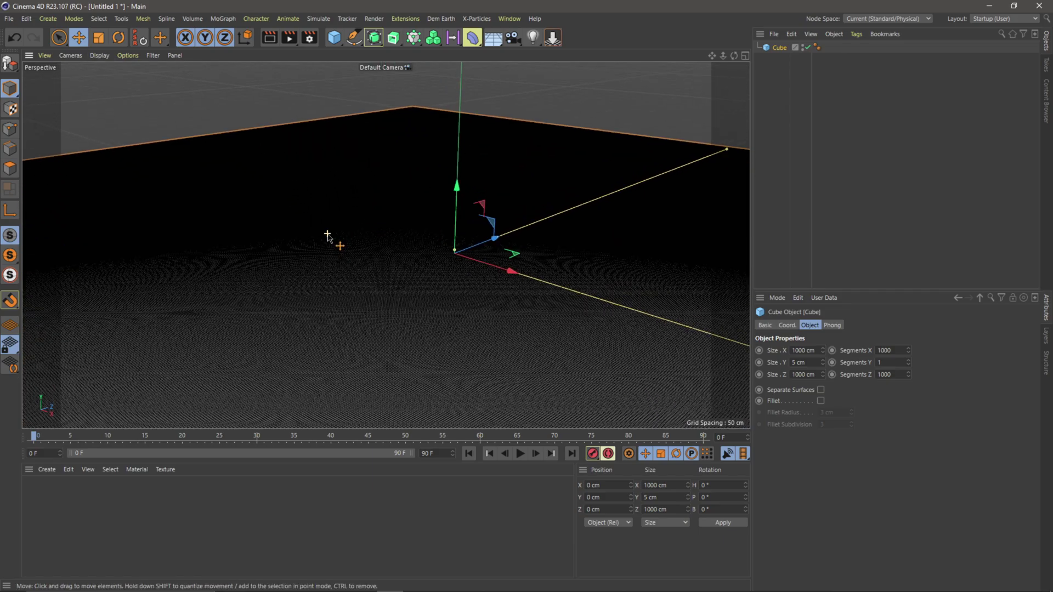
scroll(328, 237, "up", 8)
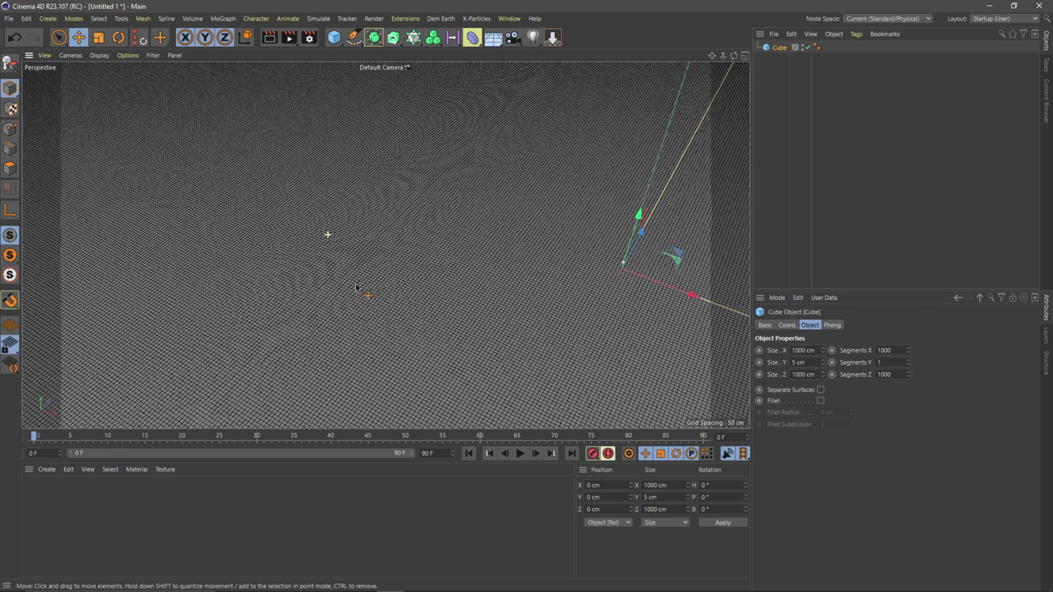
Step: Reduce the slab's segments to 500 along both X and Z
scroll(323, 280, "down", 3)
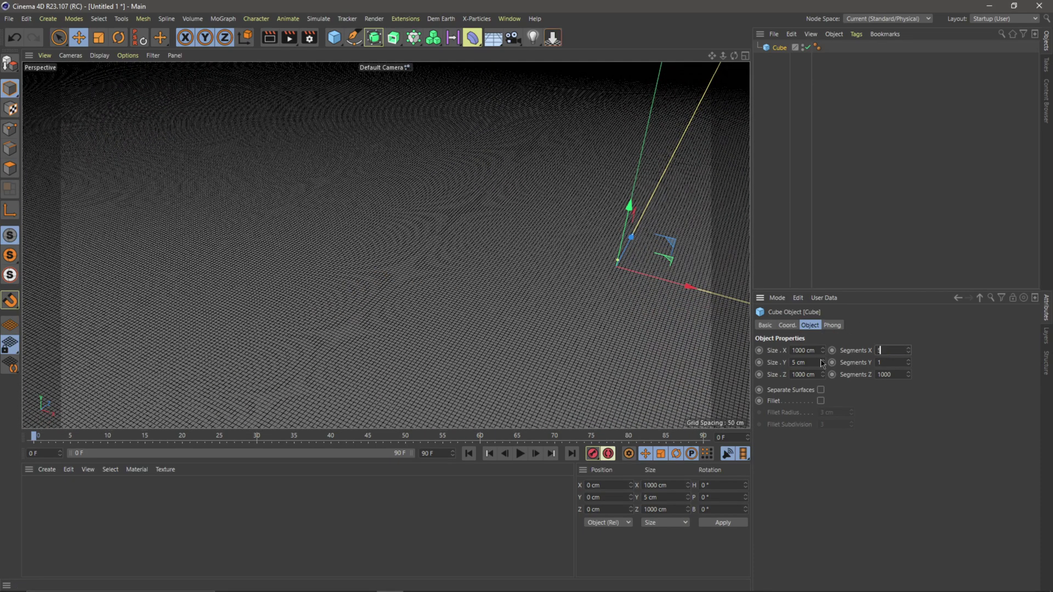
left_click(896, 375)
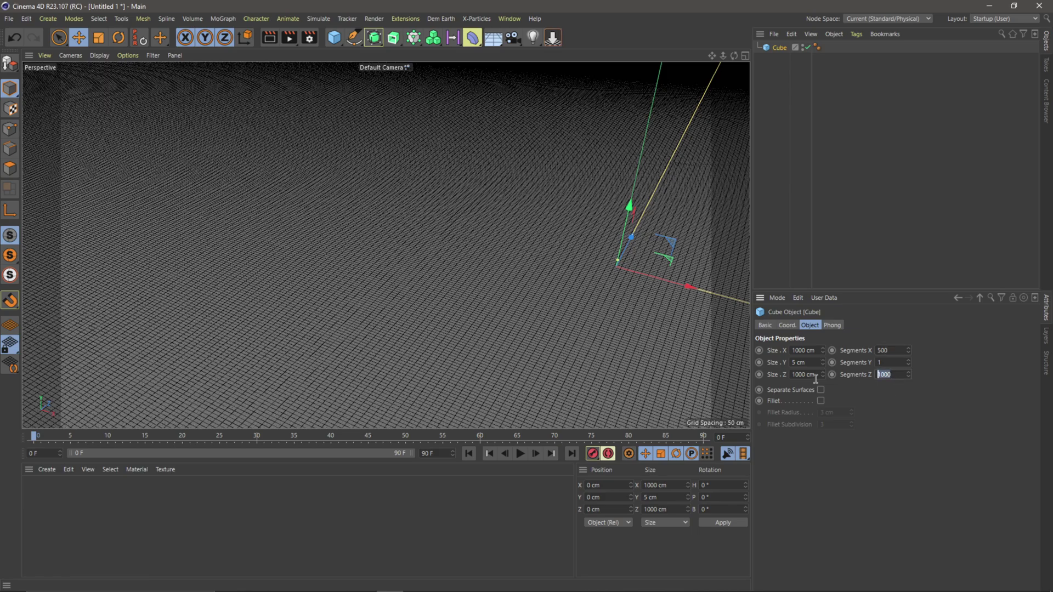
type("500")
key("Return")
scroll(299, 226, "up", 5)
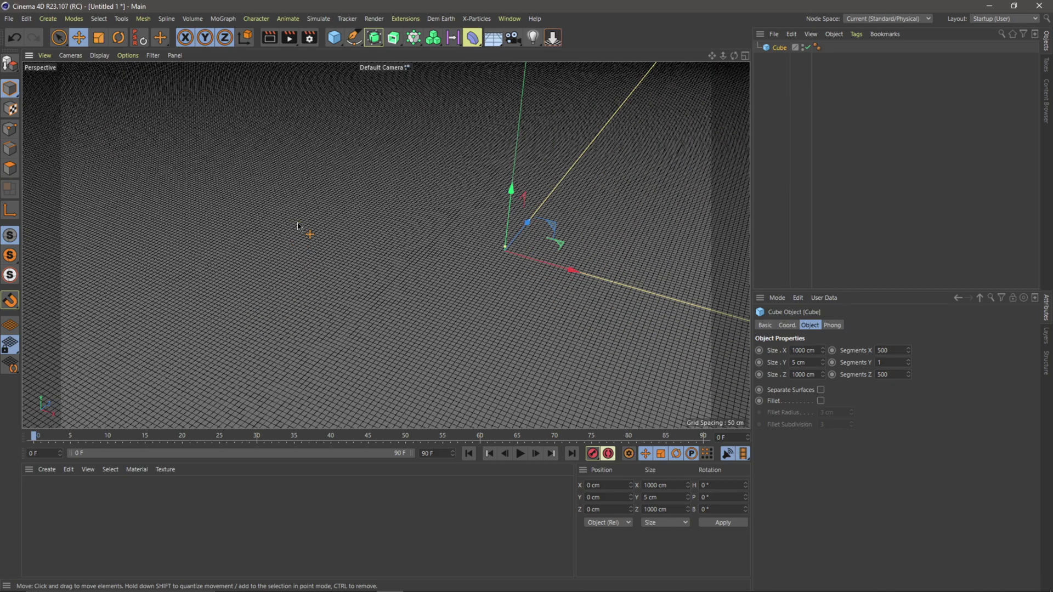
scroll(297, 222, "down", 5)
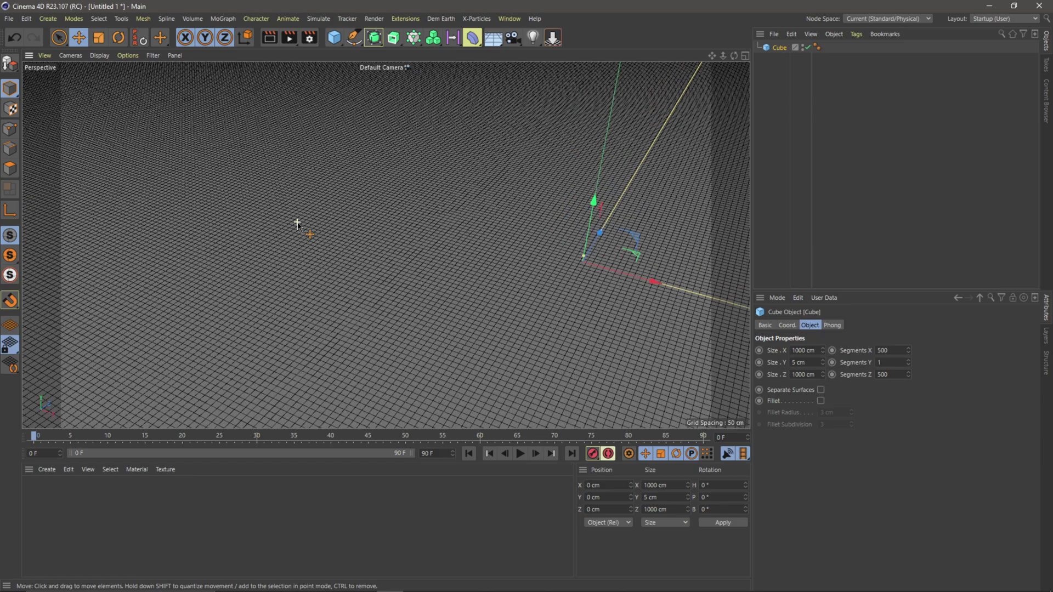
Step: Make the slab an editable polygon object and set the timeline's end to frame 1
left_click_drag(364, 230, 337, 296, "alt")
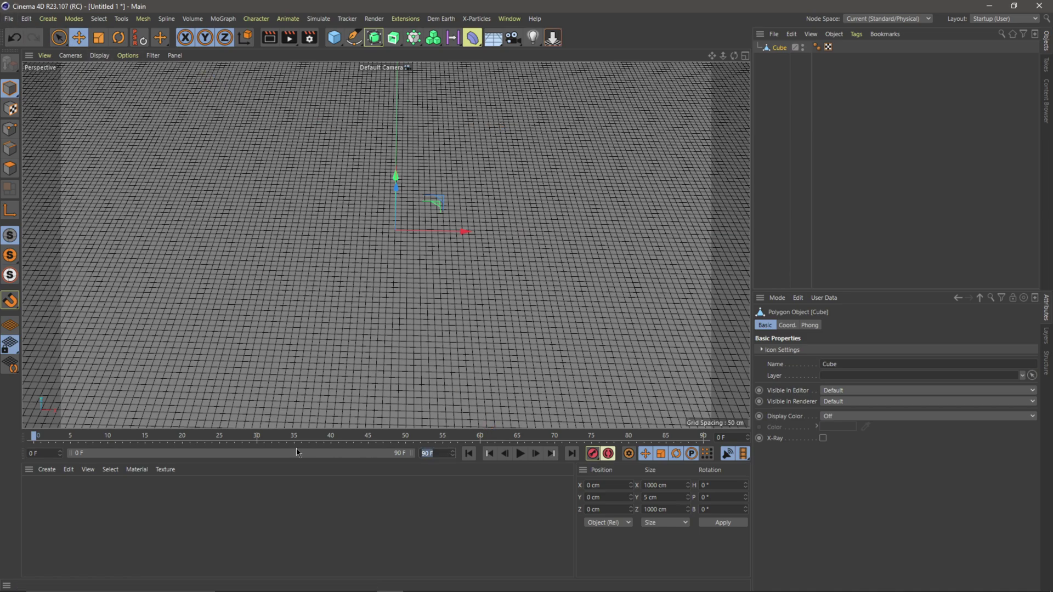
type("1")
key("Return")
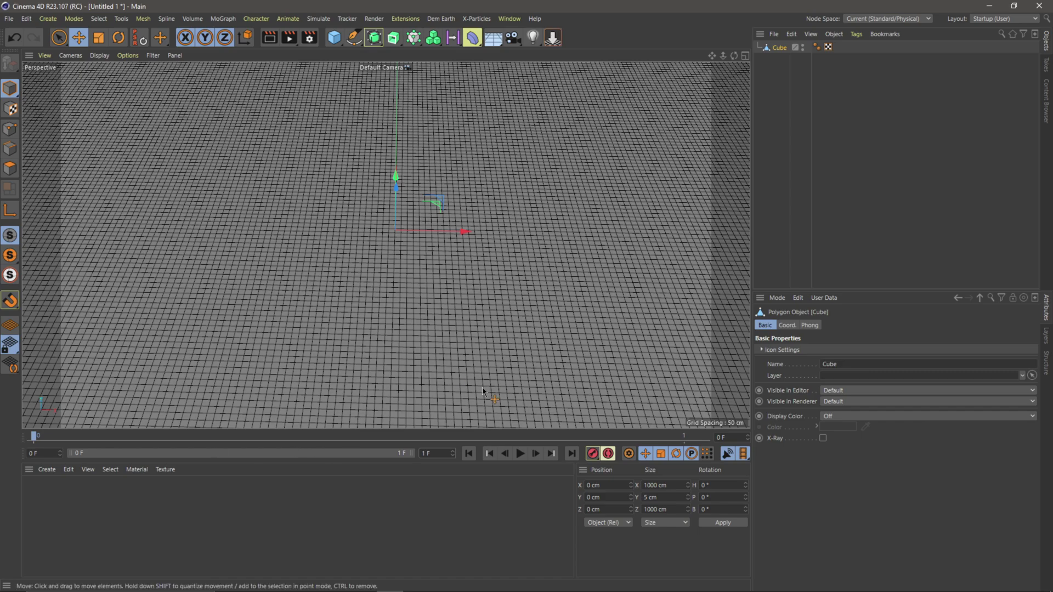
Step: Export the selected slab as an FBX file named Tutorial into the 3D folder of Vertex Blending
left_click(11, 19)
mouse_move(54, 236)
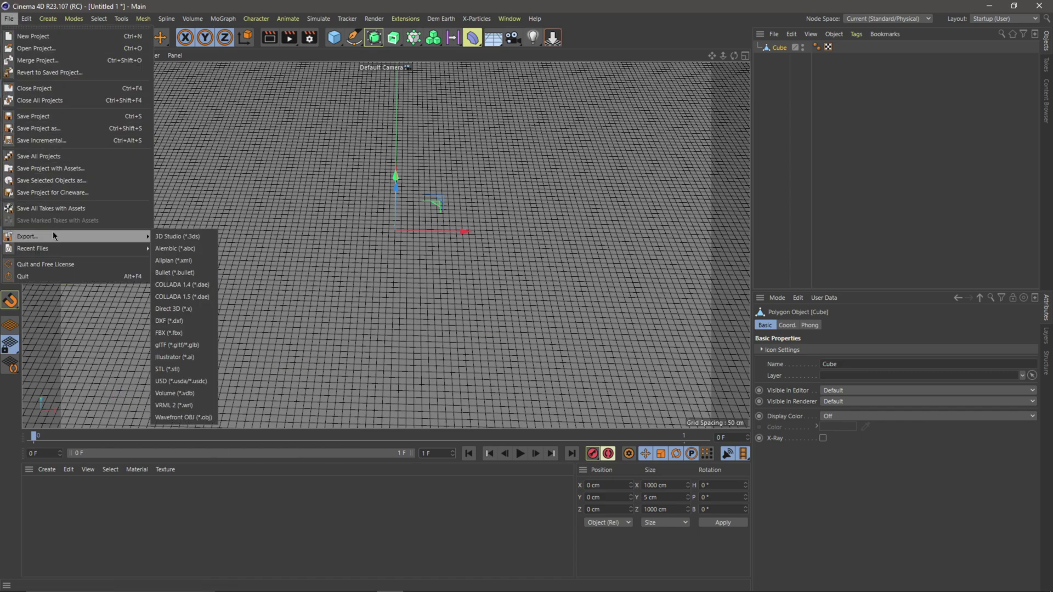
left_click(191, 333)
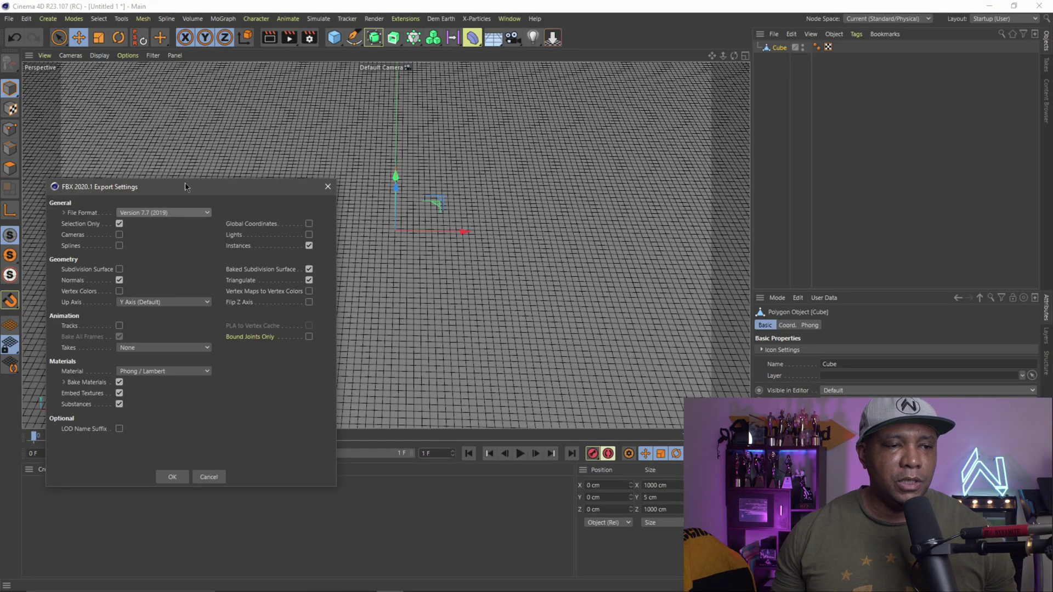
left_click_drag(193, 178, 517, 103)
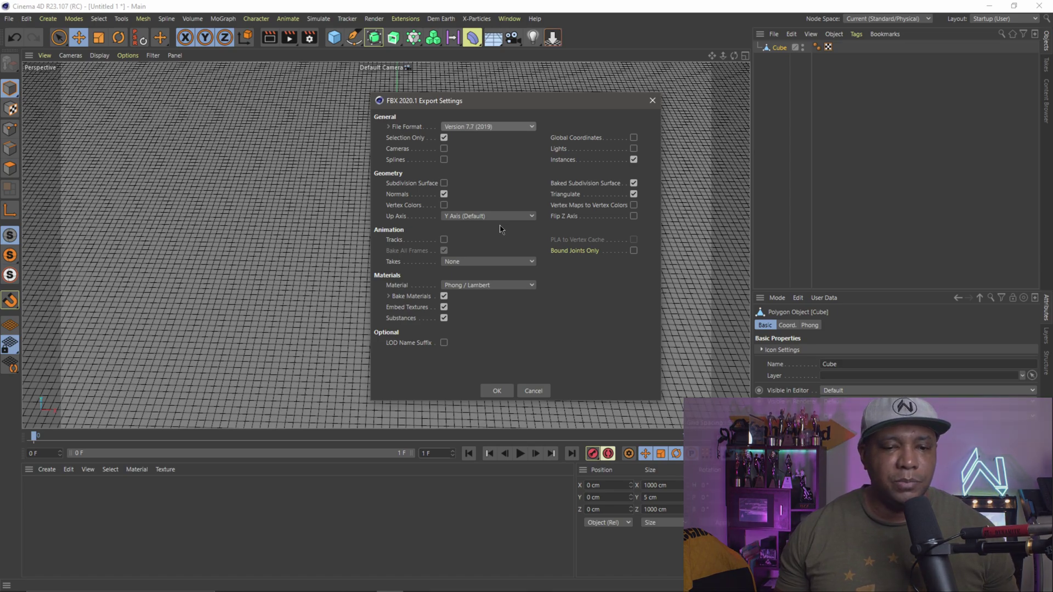
left_click(497, 391)
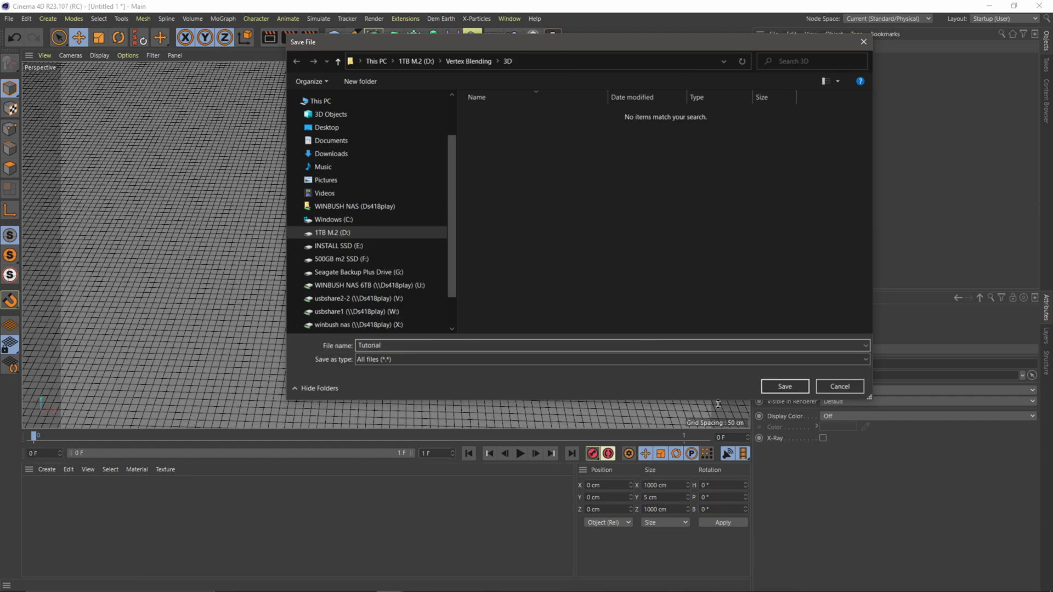
left_click(785, 386)
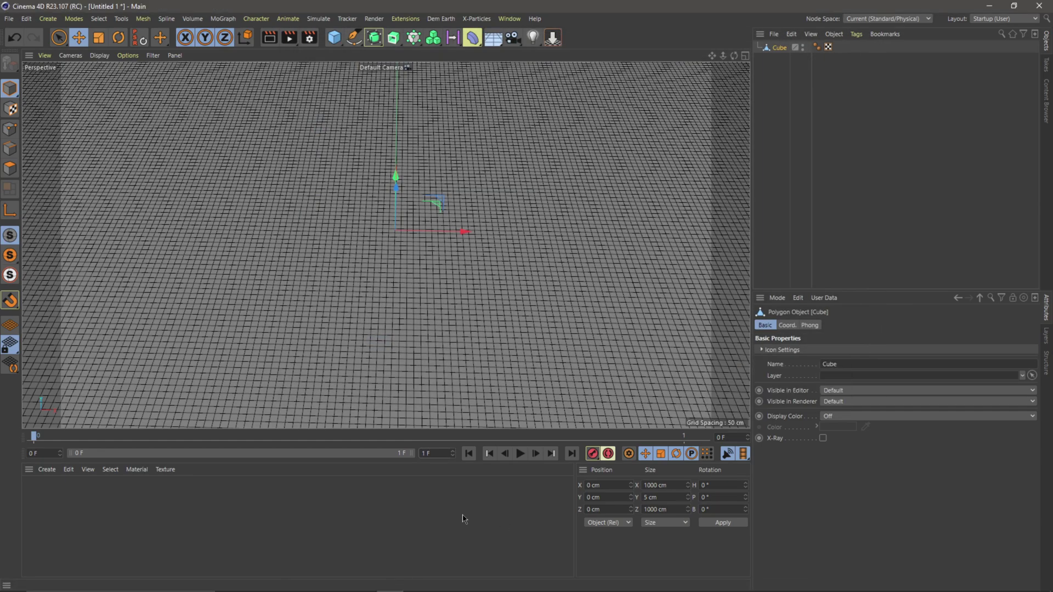
Step: Switch to Unreal Engine and delete the floor, player start, atmospheric fog and sky sphere from the level
left_click(997, 5)
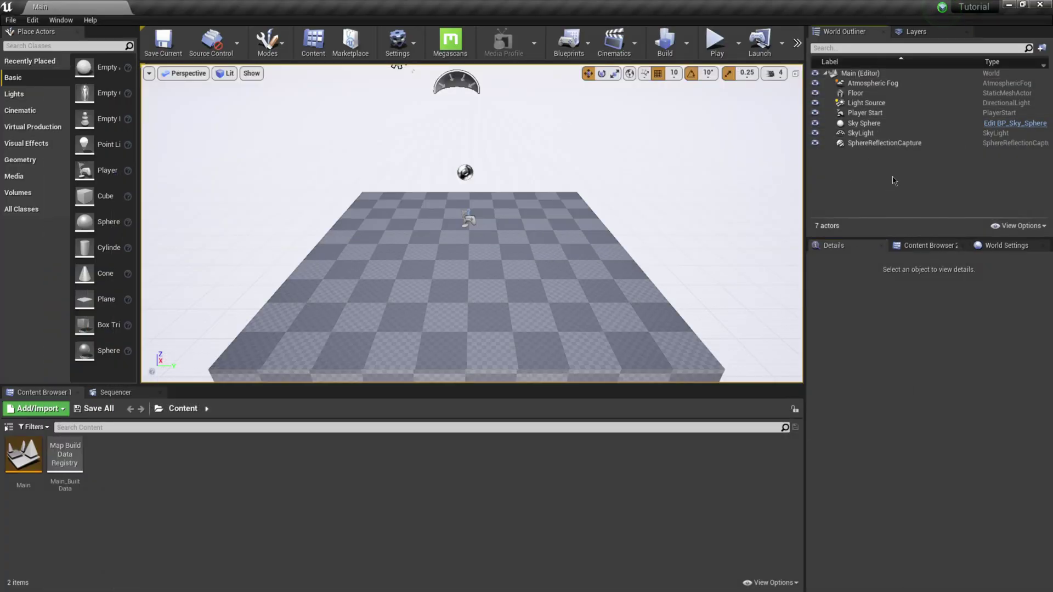
left_click(475, 268)
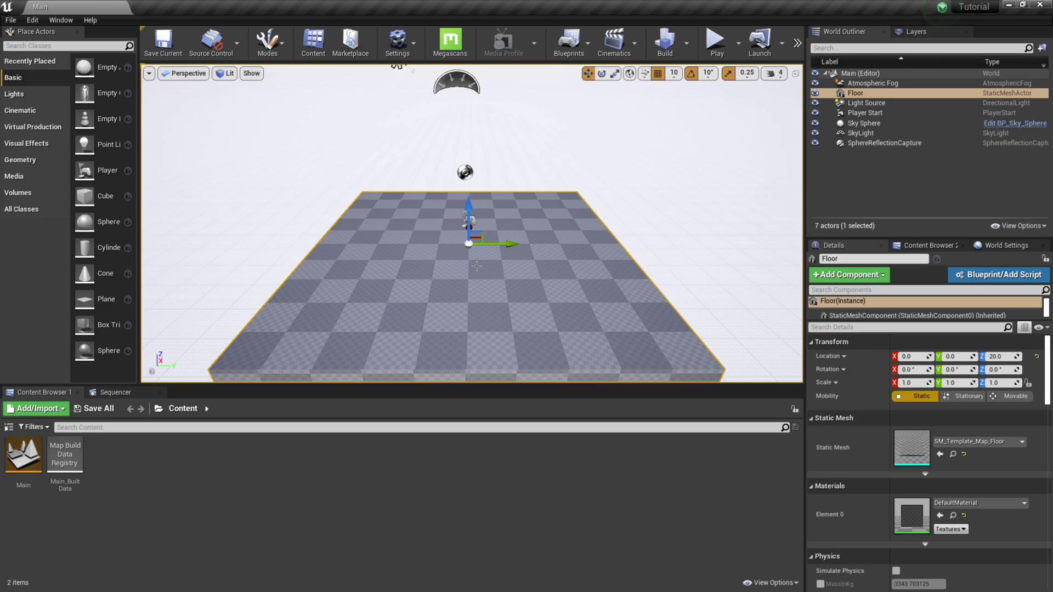
key("Delete")
left_click(470, 221)
key("Delete")
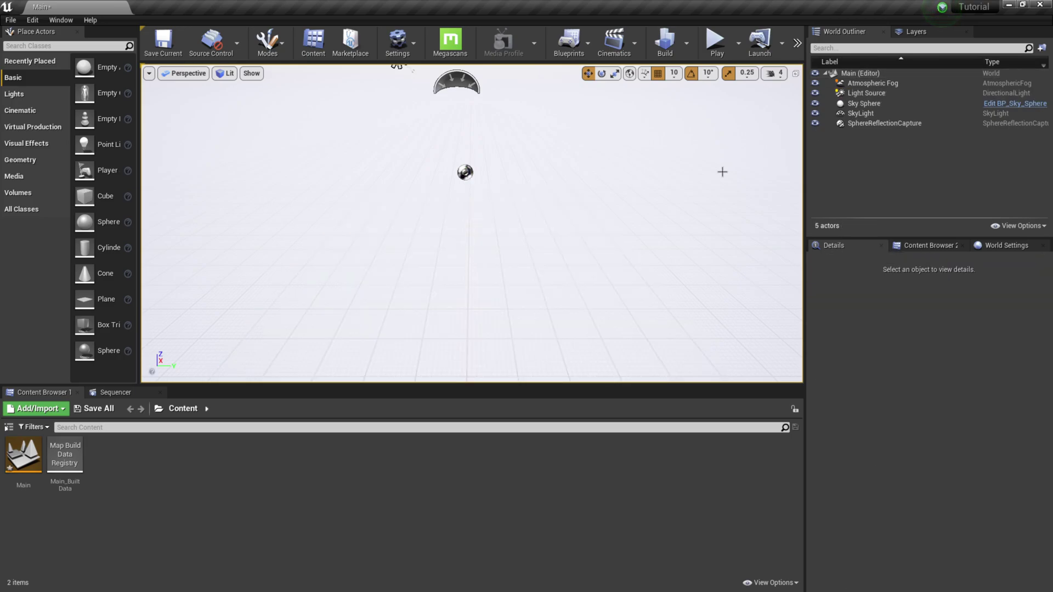
left_click(900, 83)
key("Delete")
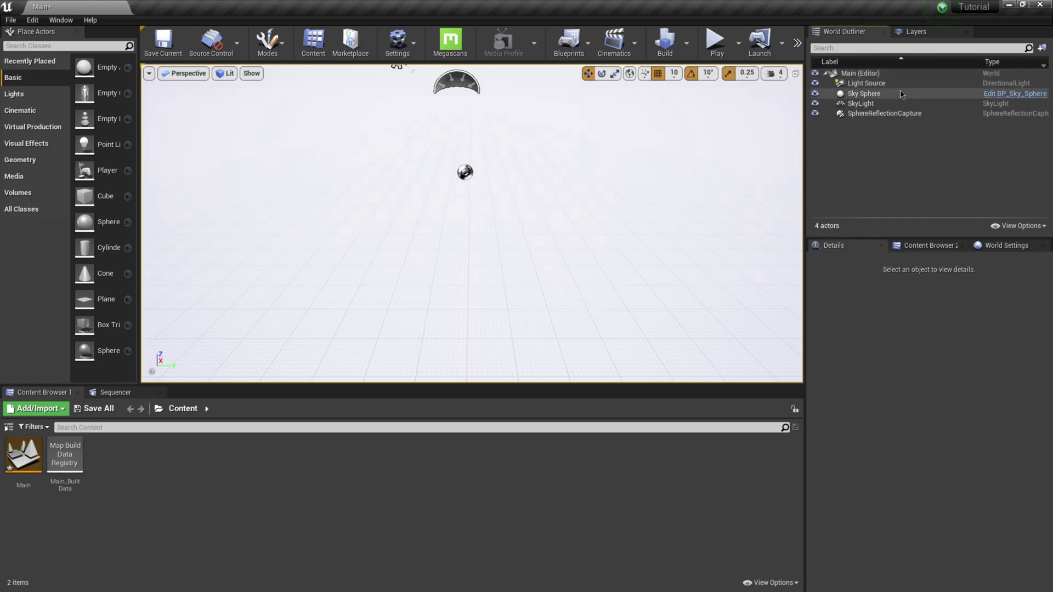
left_click(899, 93)
key("Delete")
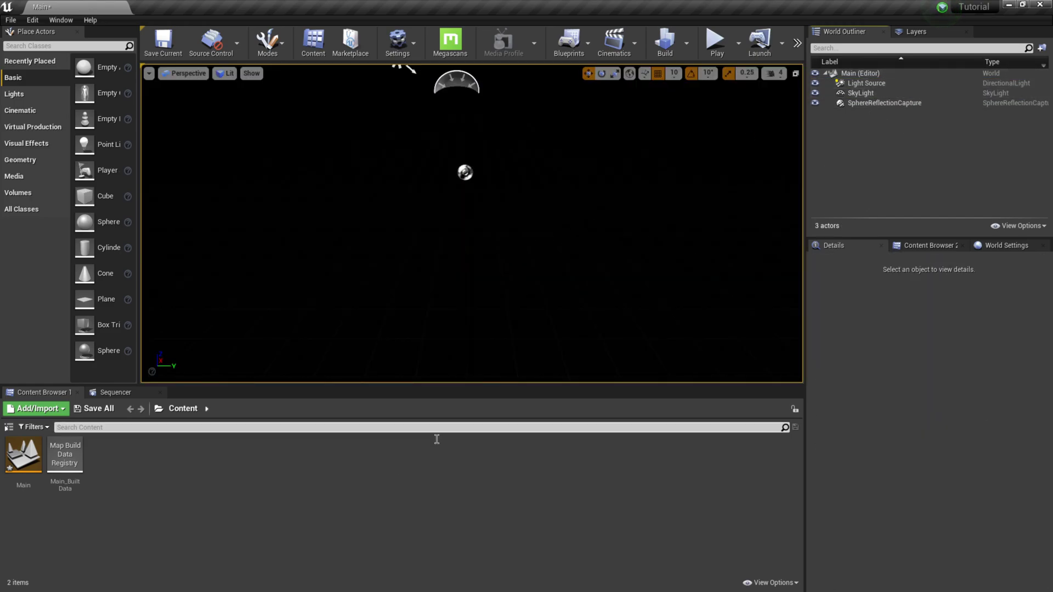
Step: Import the Tutorial FBX from the Vertex Blending 3D folder into the project's content with the existing import options
left_click(55, 413)
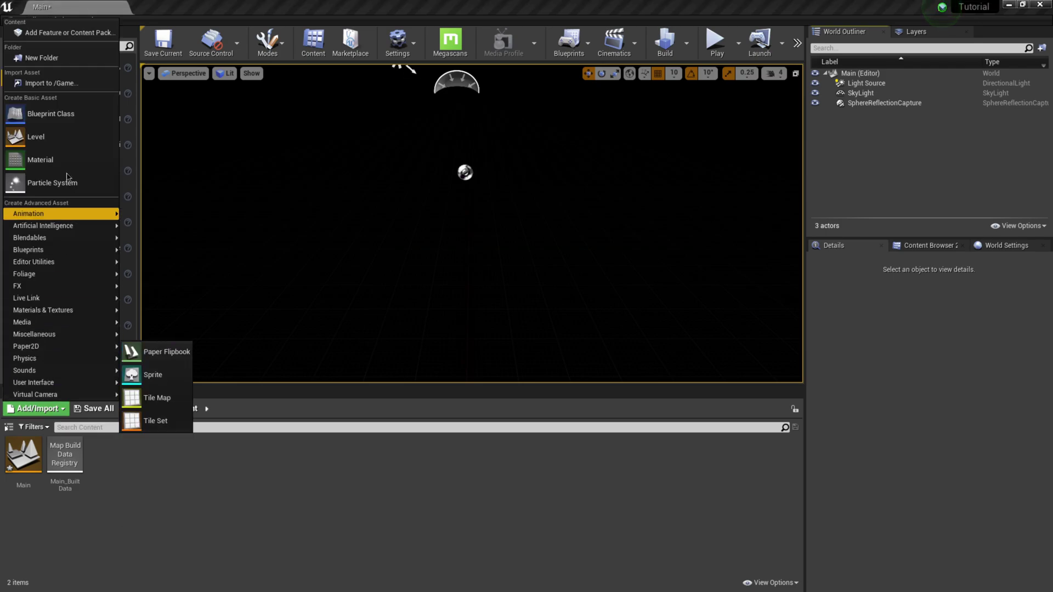
left_click(34, 84)
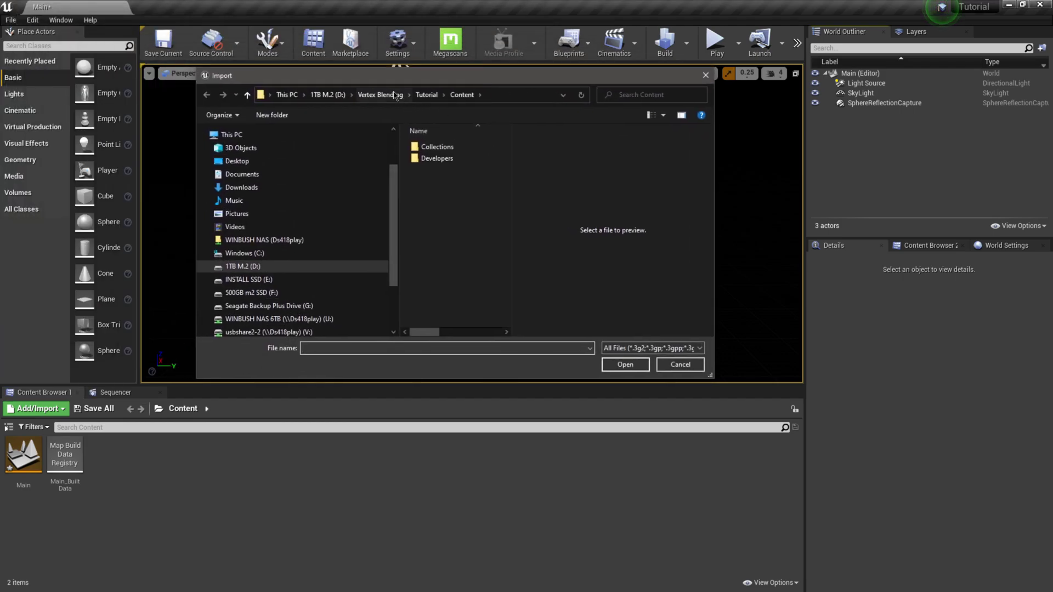
left_click(378, 94)
double_click(429, 146)
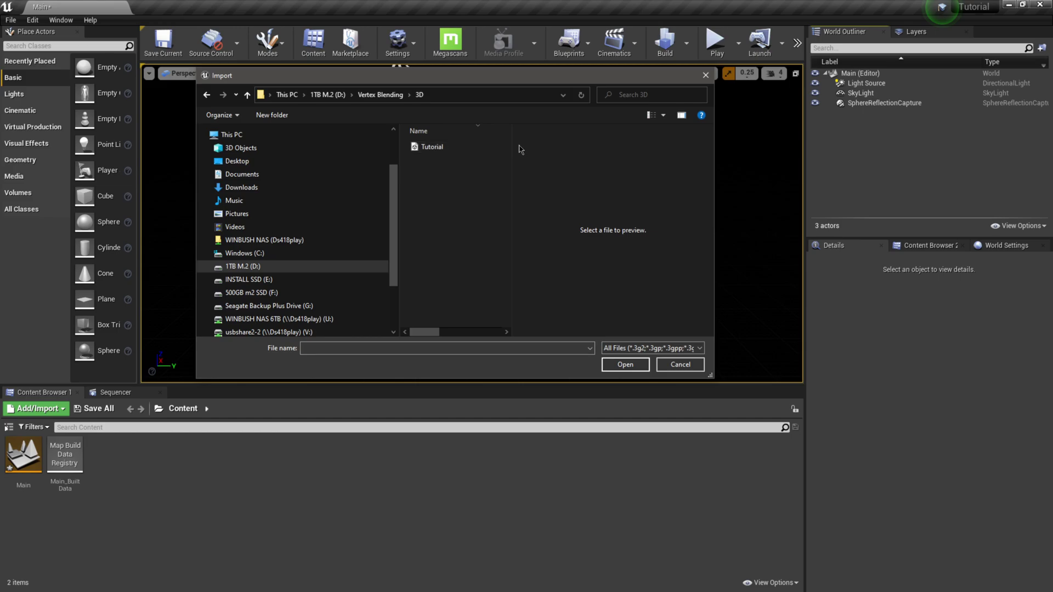
left_click(433, 147)
left_click(625, 364)
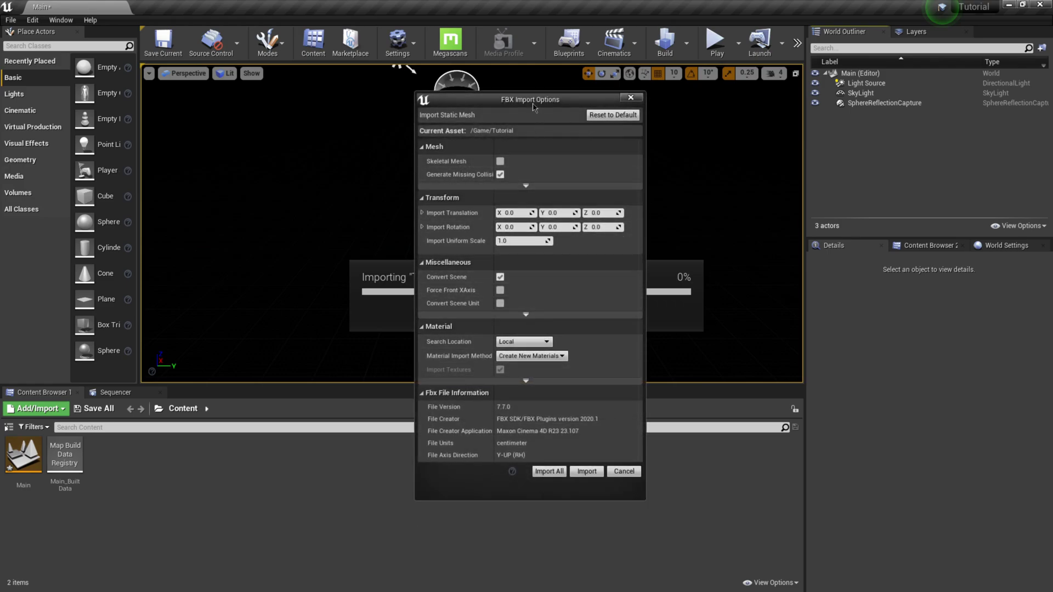
left_click(549, 472)
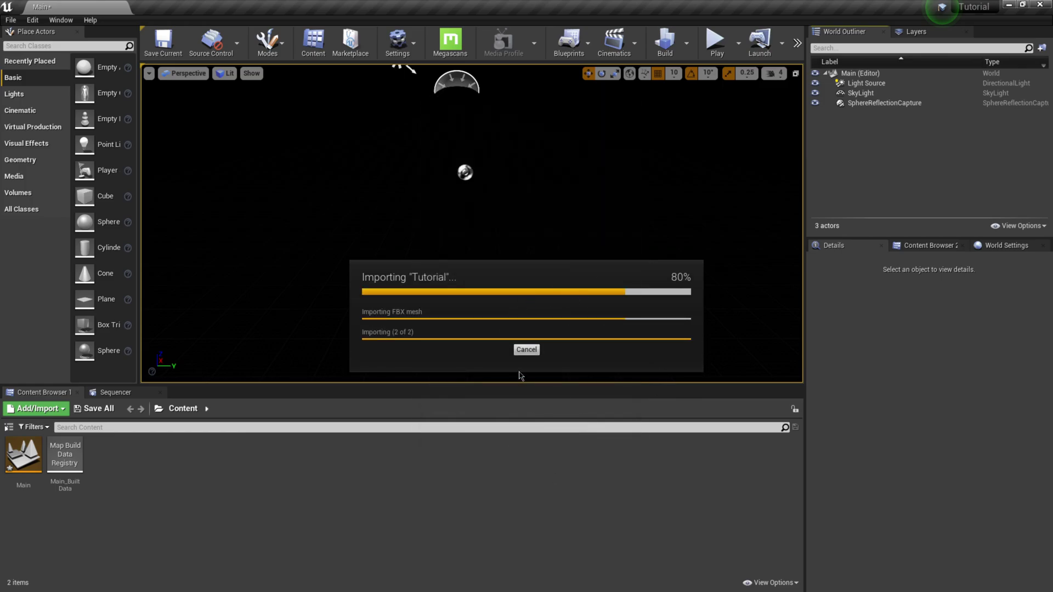
Step: Switch to Quixel Bridge and list the locally downloaded Megascans surfaces
key("super")
left_click(262, 319)
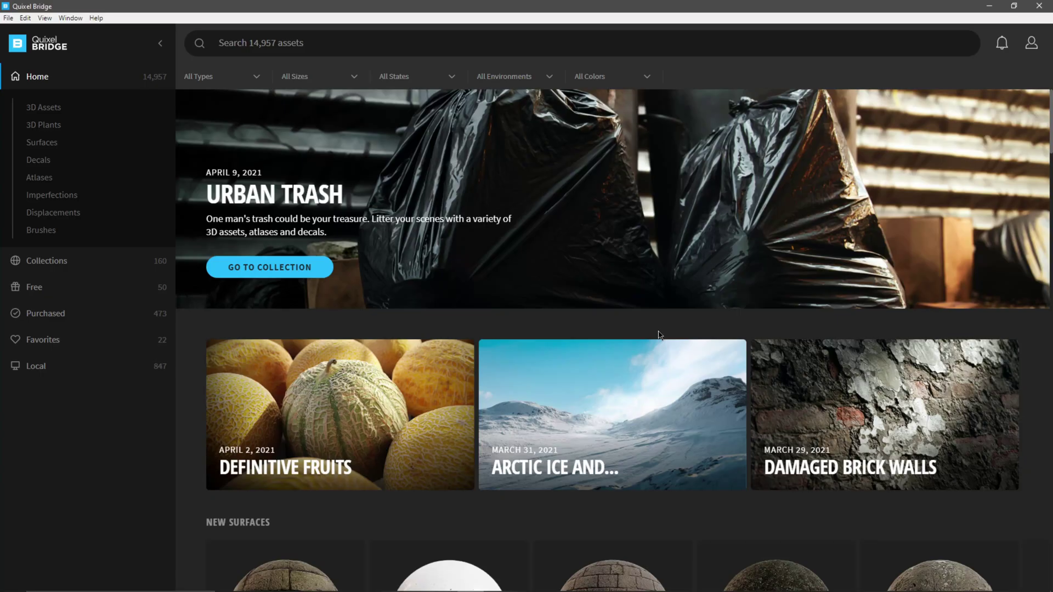
left_click(36, 366)
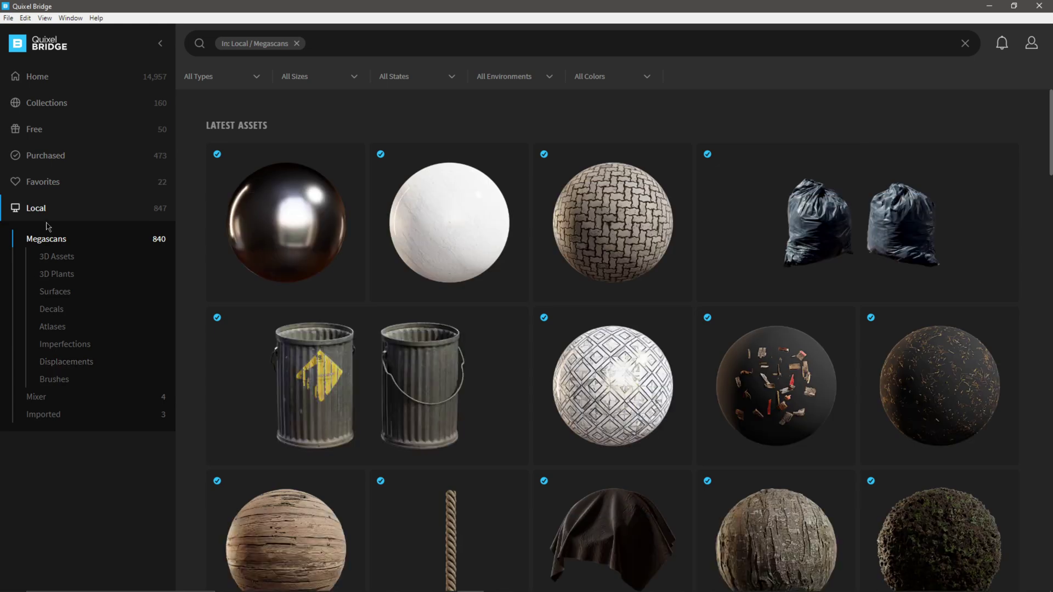
left_click(62, 294)
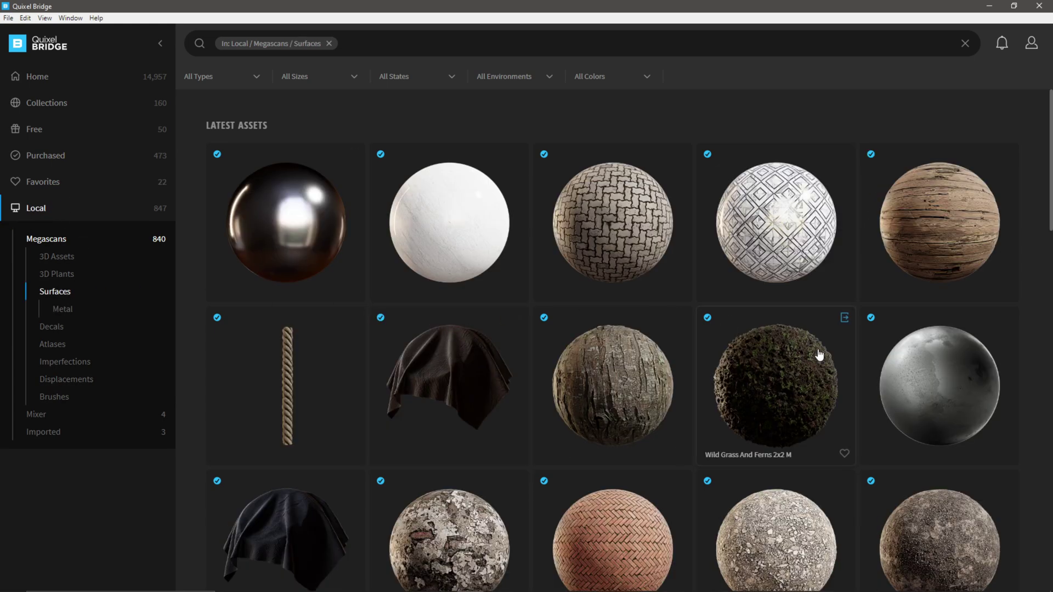
Step: Check that the export target is Unreal Engine 4.26, and export the Brass Inlay Marble Tiles surface at 4K resolution
left_click(785, 224)
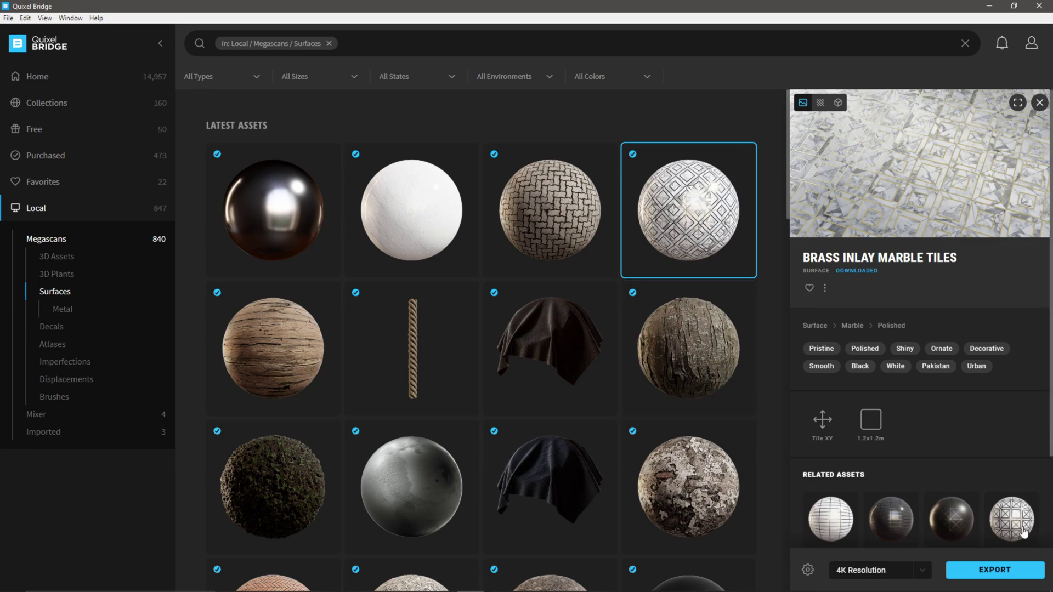
left_click(809, 572)
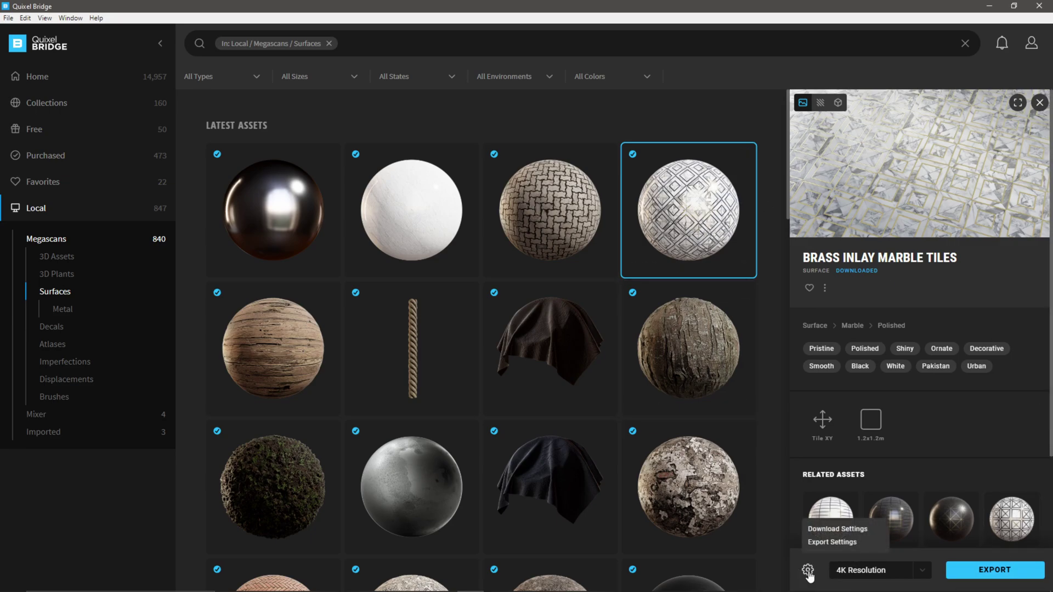
left_click(838, 543)
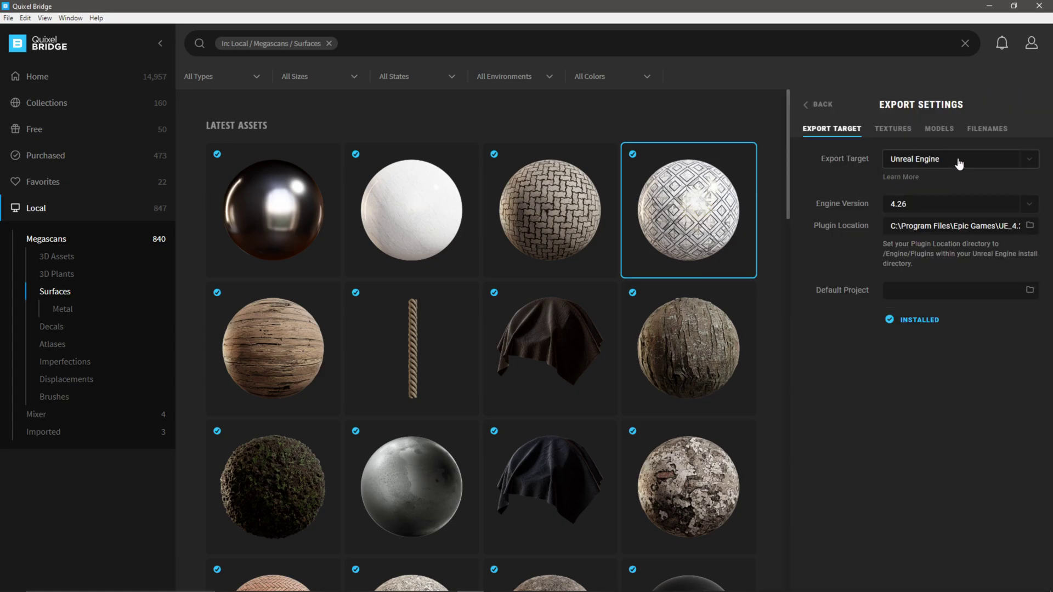
left_click(822, 104)
left_click(995, 572)
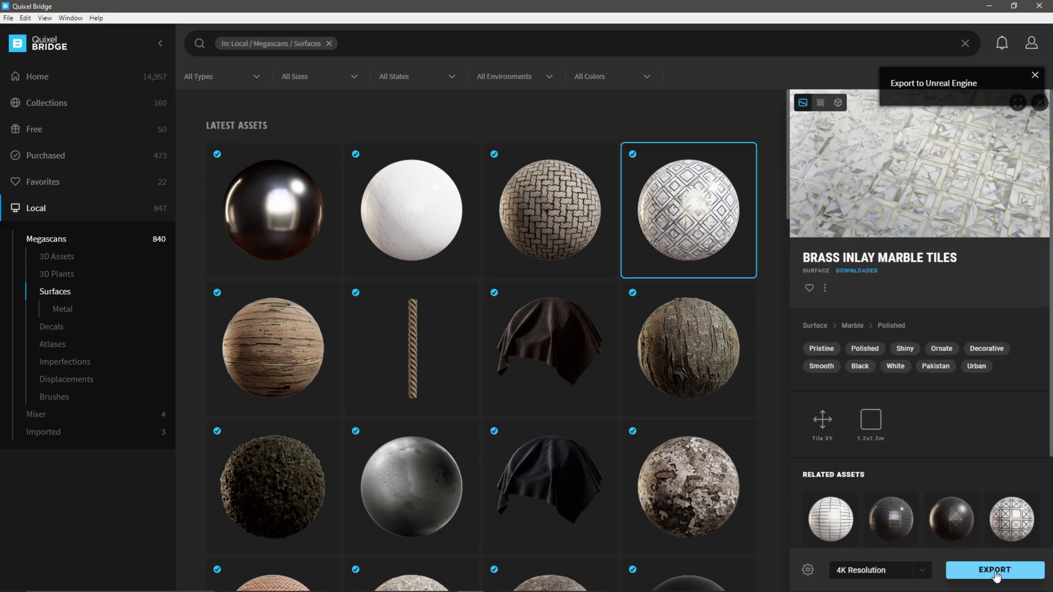
left_click(971, 571)
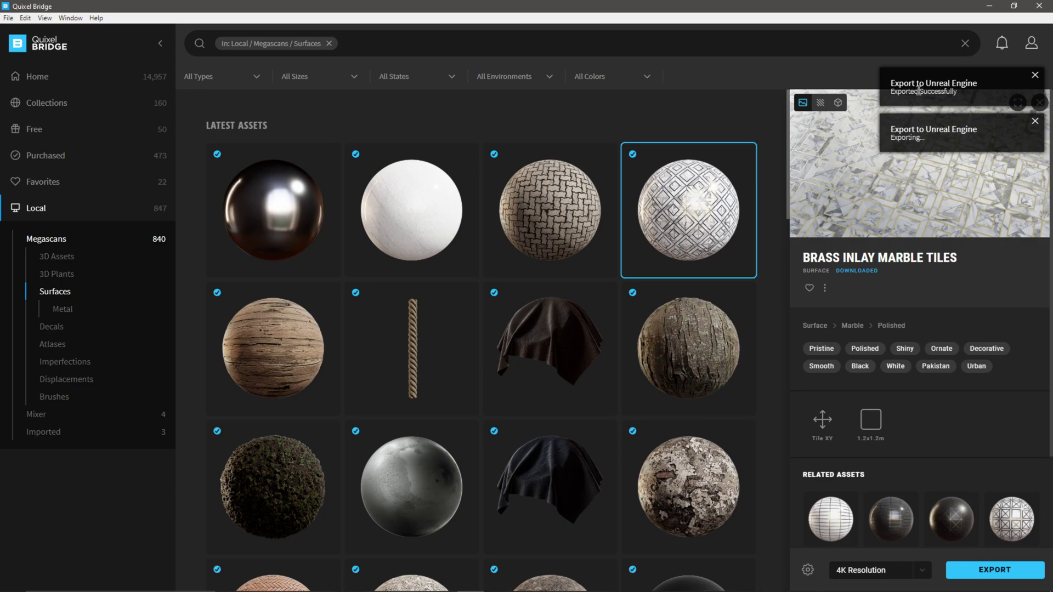
Step: Return to Unreal Engine, dismiss the message log and locate the imported marble tiles folder in the Megascans Surfaces folder
left_click(988, 6)
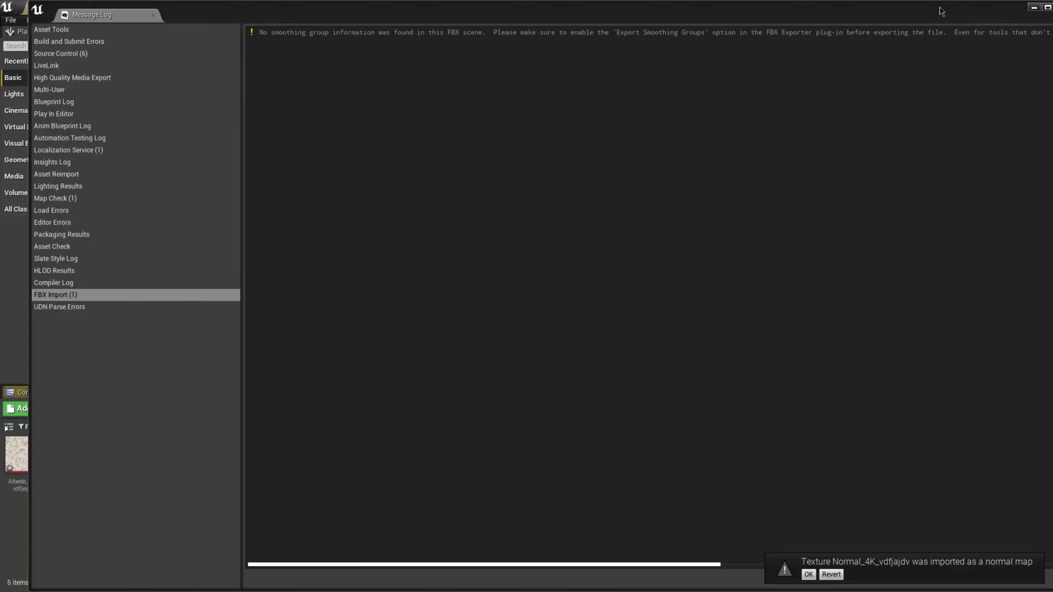
double_click(971, 11)
left_click(1018, 10)
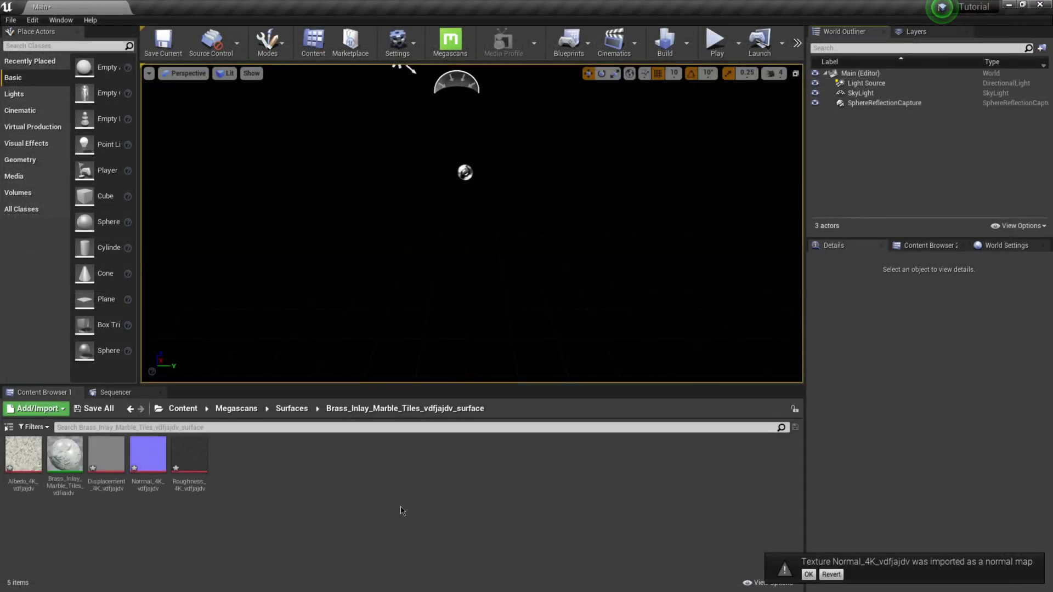
left_click(237, 408)
double_click(17, 463)
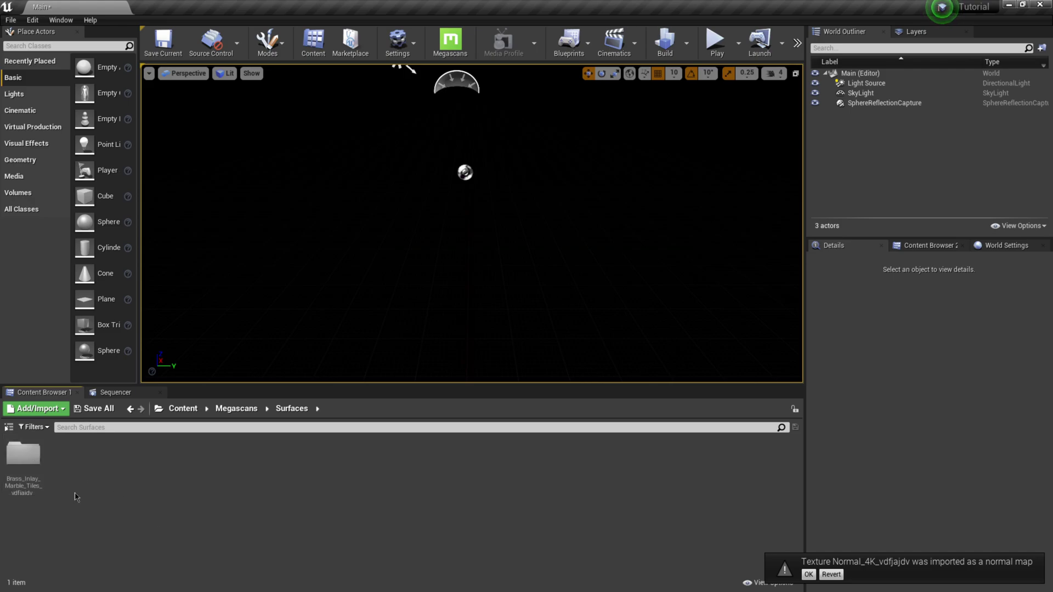
left_click(21, 458)
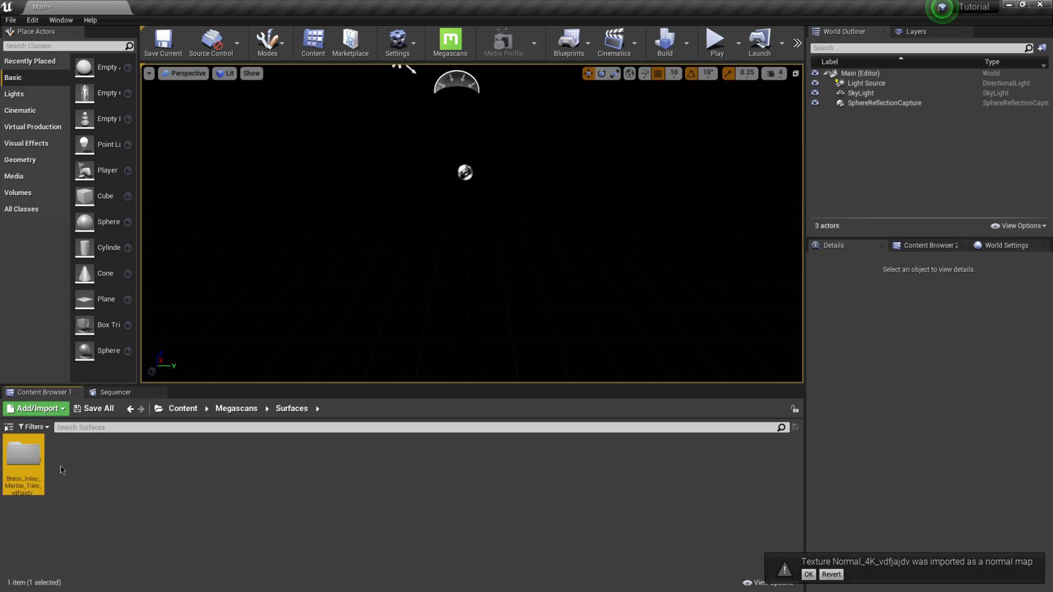
Step: Place the Tutorial mesh from the Content folder in the level and reset its location to 0, 0, 0
left_click(198, 409)
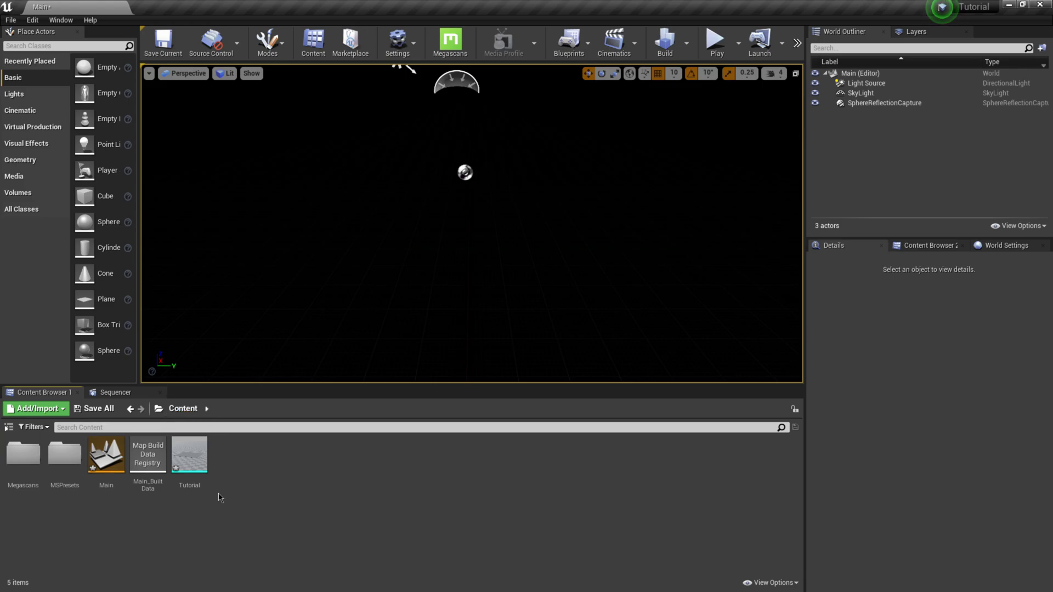
left_click(193, 466)
left_click_drag(196, 458, 450, 229)
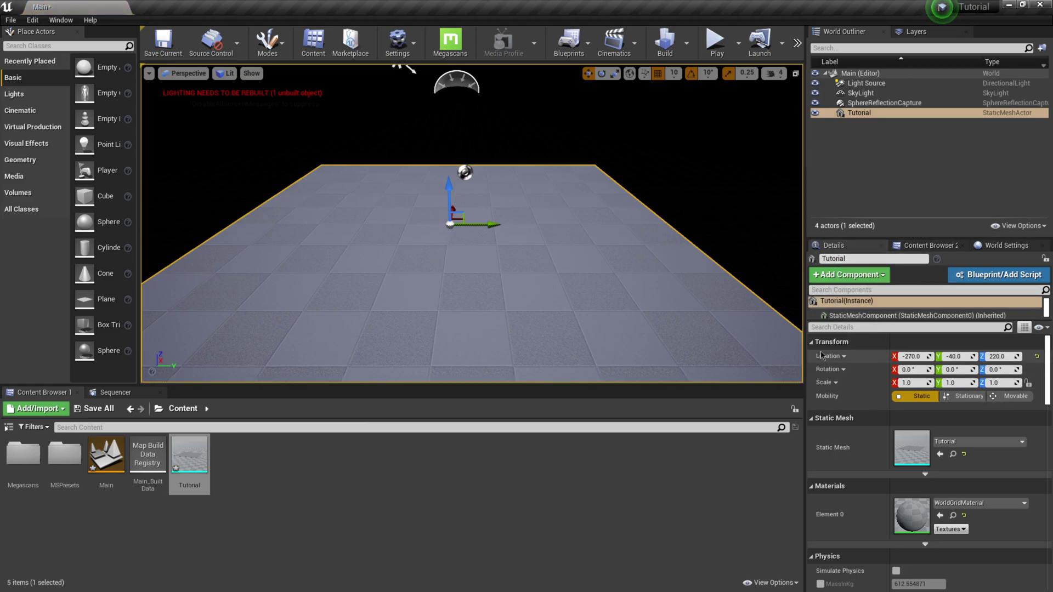
left_click(1036, 357)
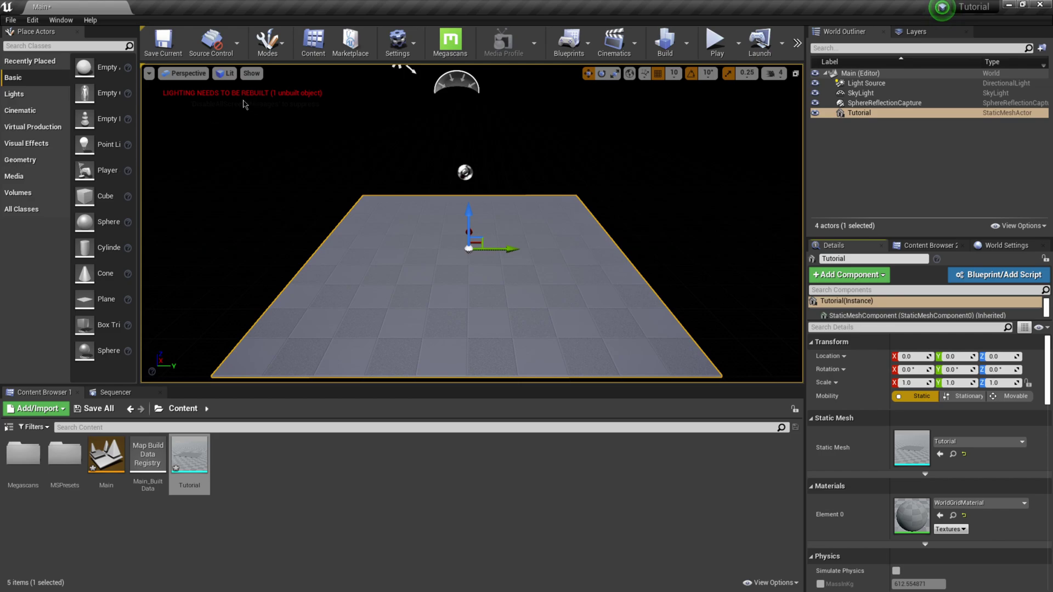
Step: Set the mobility of the Light Source directional light to Movable
left_click(866, 82)
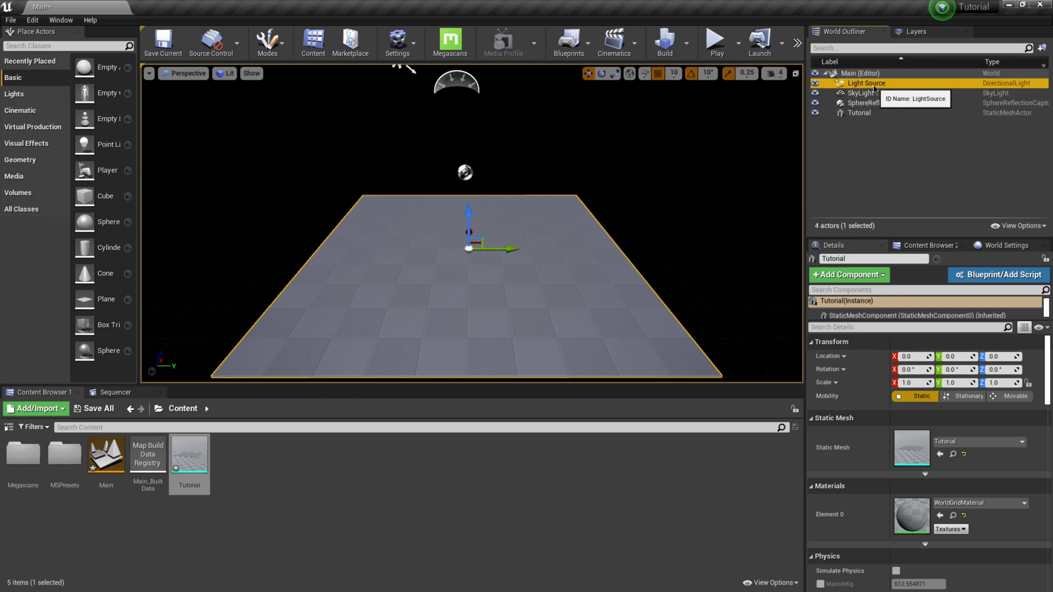
left_click(1016, 397)
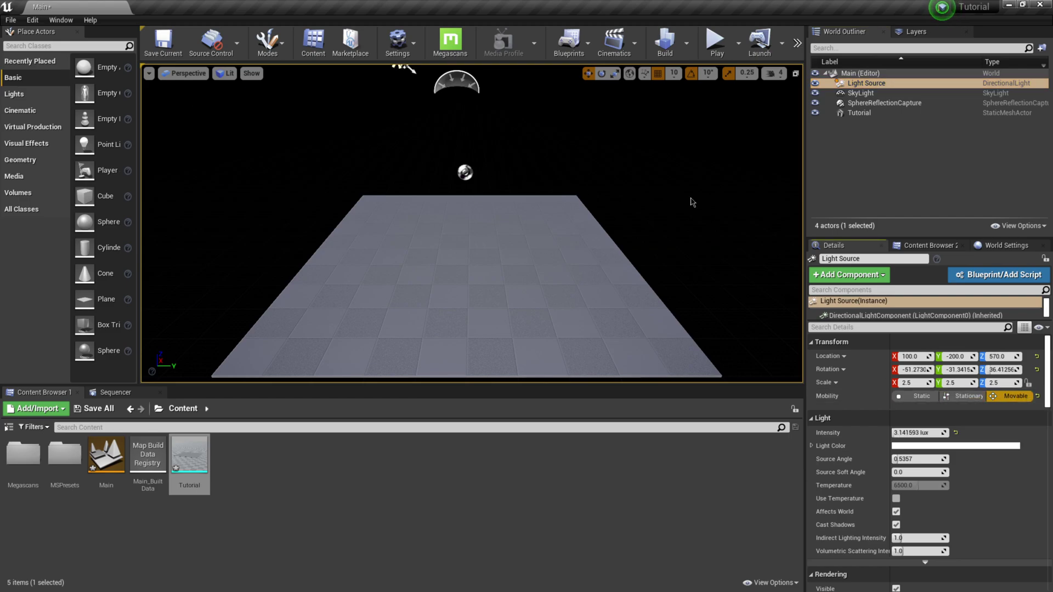
right_click_drag(499, 189, 495, 211)
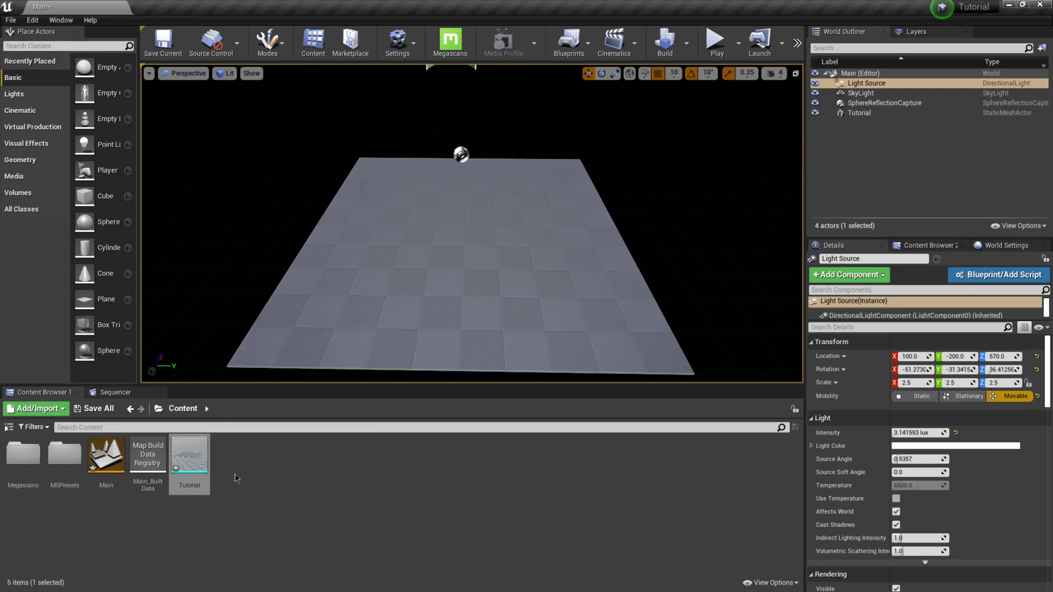
Step: Switch to Quixel Bridge and export the Worn Brick Facade surface at 4K resolution to Unreal Engine
key("super")
left_click(471, 583)
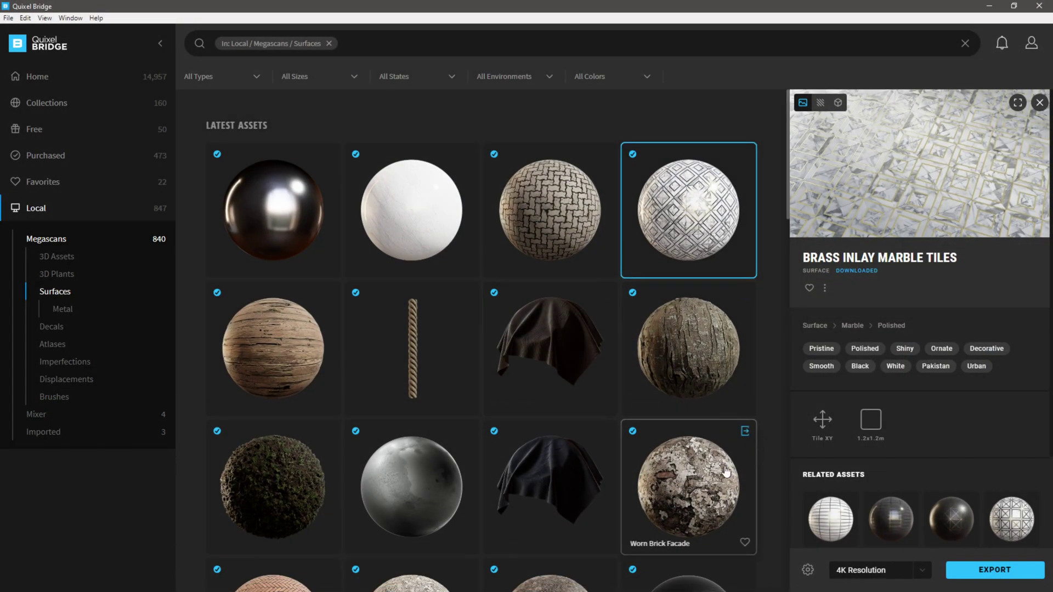
left_click(664, 476)
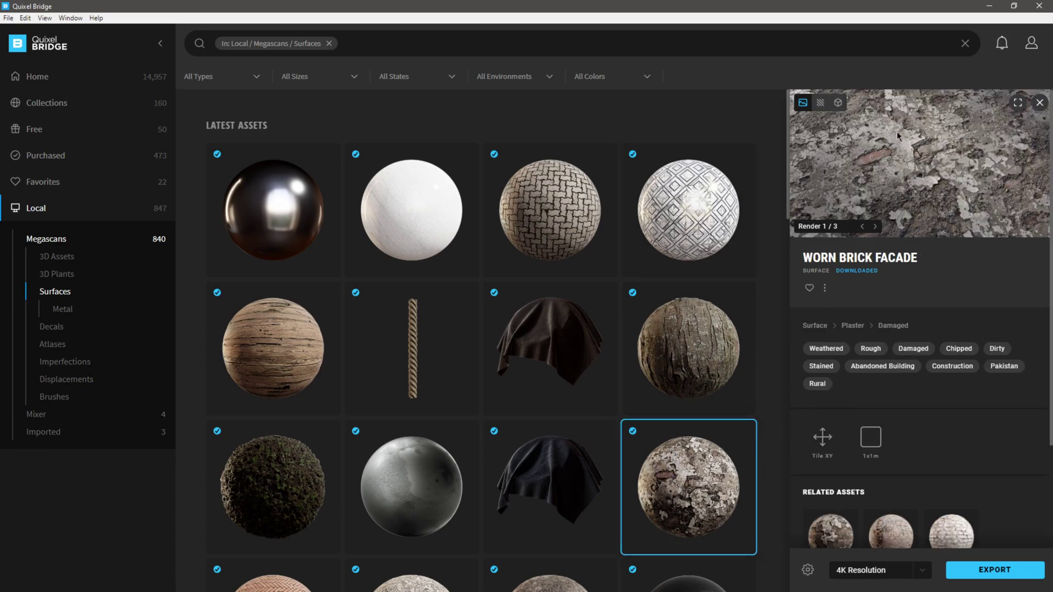
left_click(1002, 571)
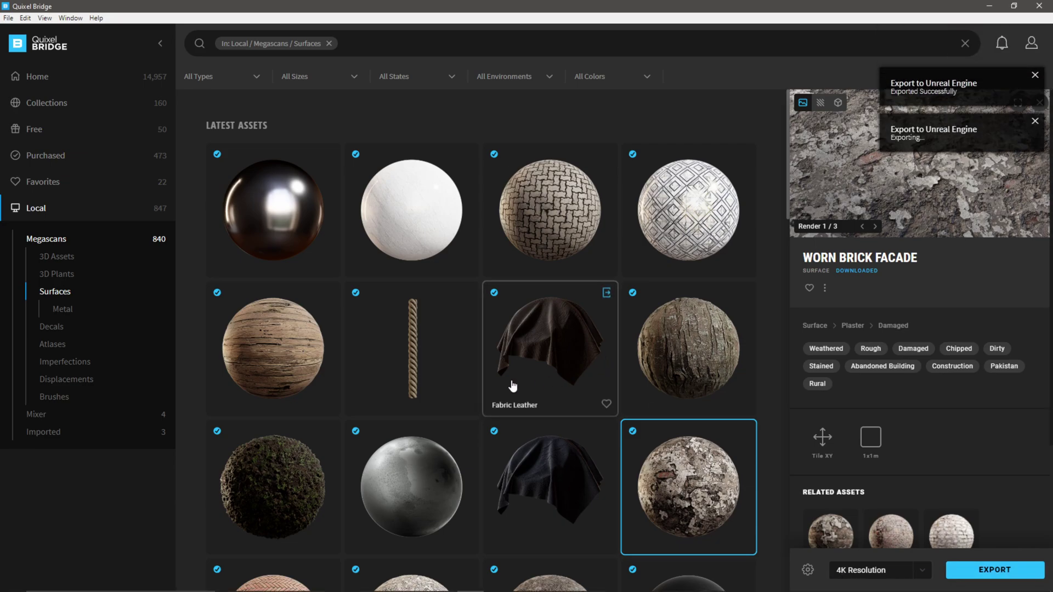
Step: Find the Mine Rock Wall 2x2 M surface among the local surfaces and export it at 4K resolution to Unreal Engine
scroll(509, 386, "down", 5)
scroll(510, 386, "down", 15)
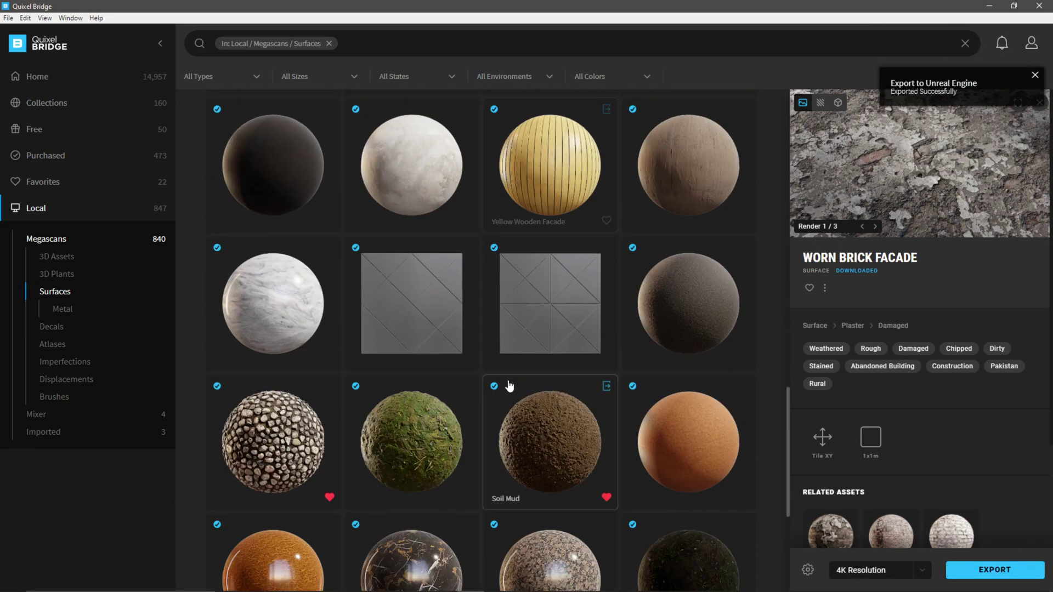
scroll(510, 385, "down", 12)
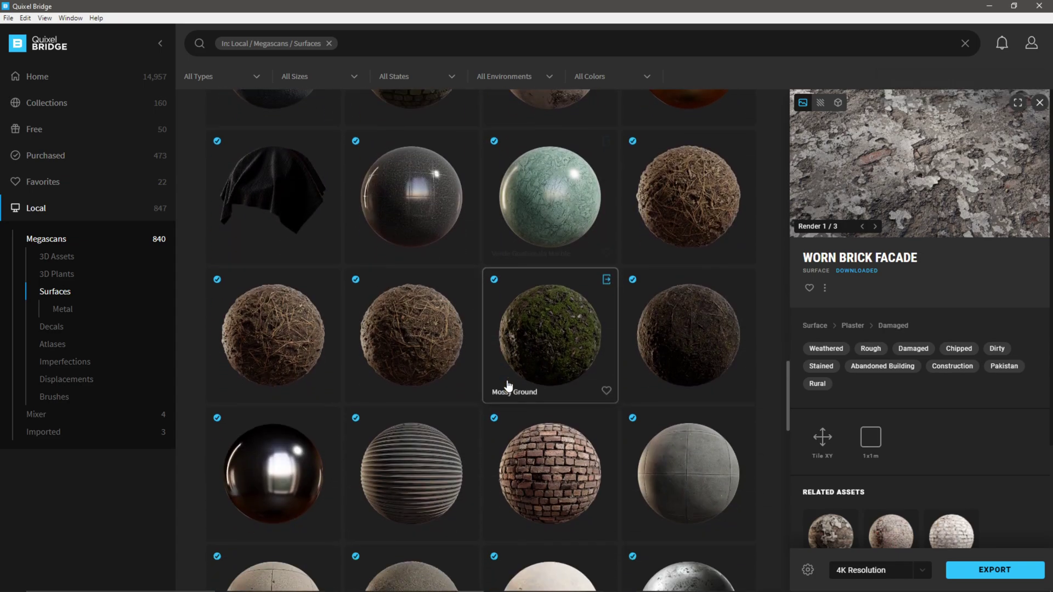
scroll(509, 385, "down", 10)
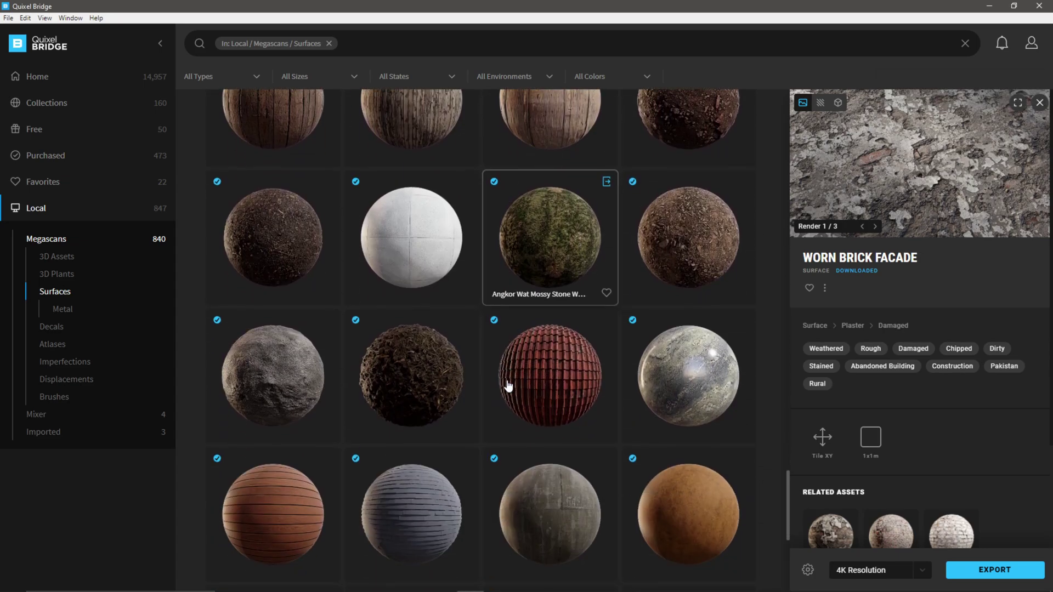
scroll(508, 385, "down", 10)
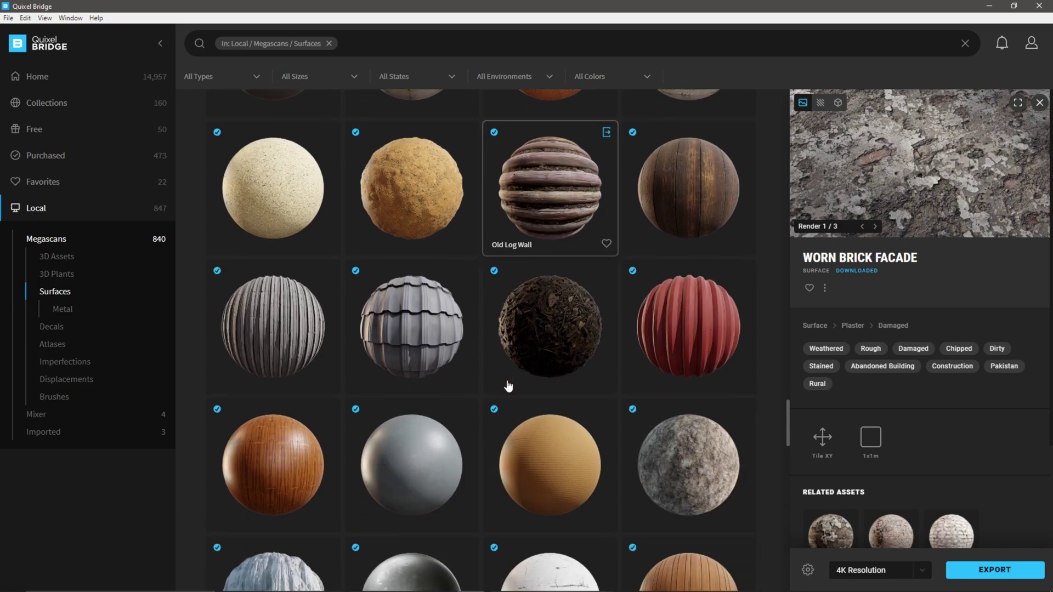
scroll(508, 385, "down", 4)
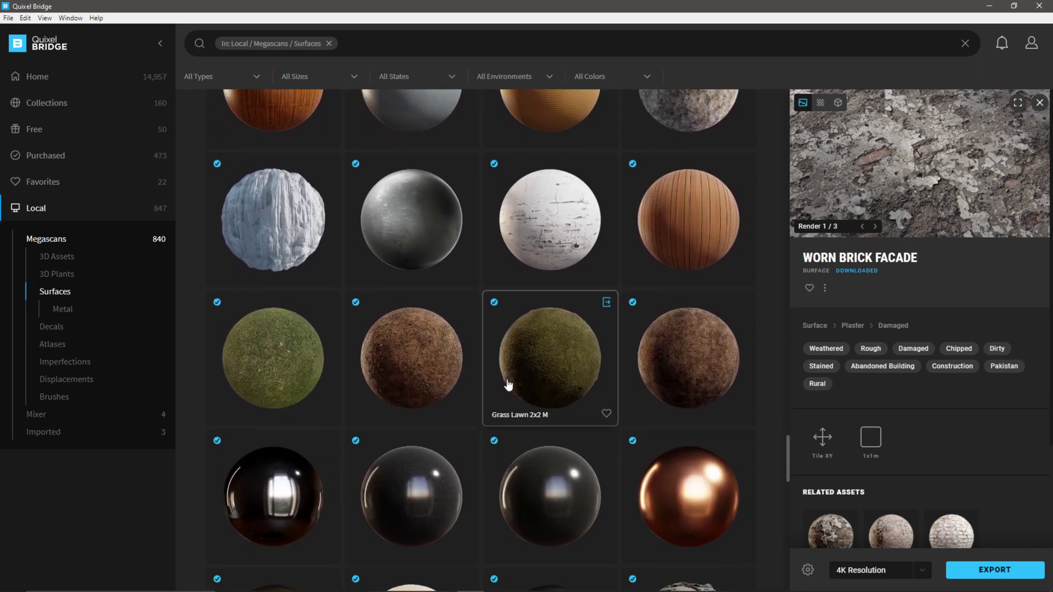
scroll(509, 385, "down", 7)
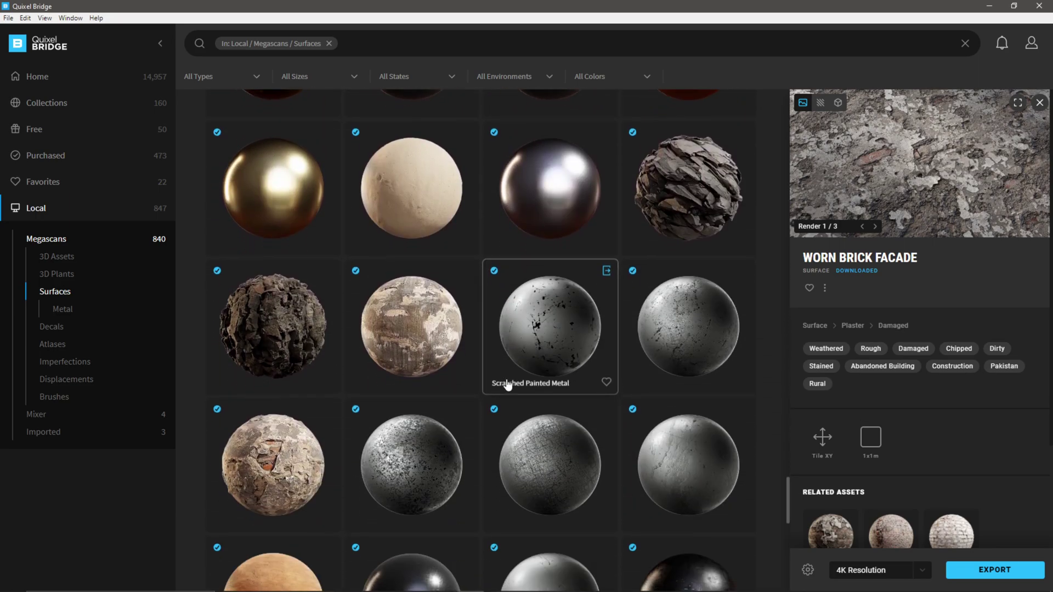
scroll(509, 385, "down", 1)
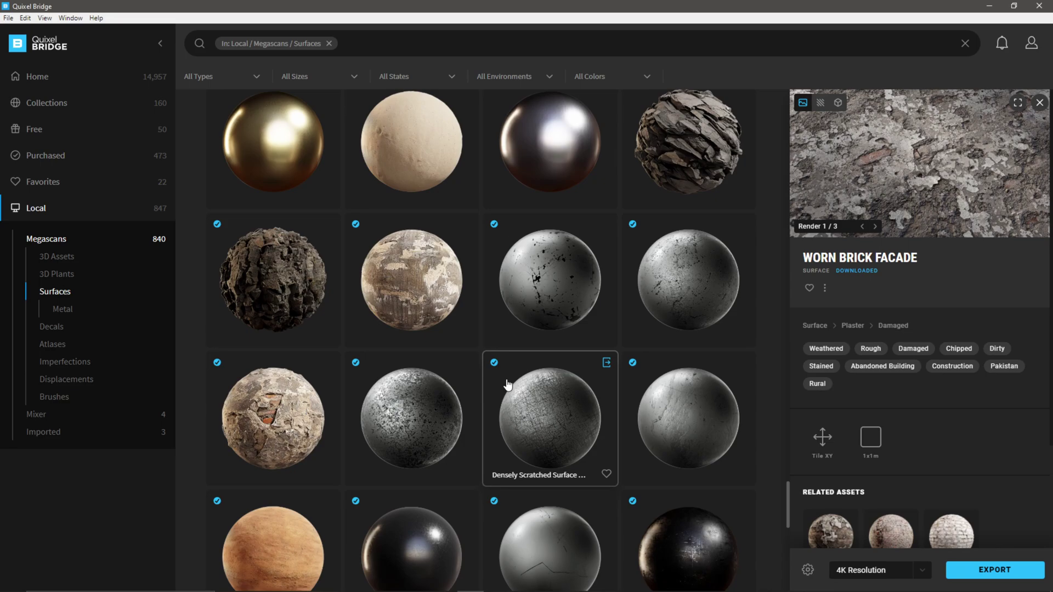
left_click(267, 282)
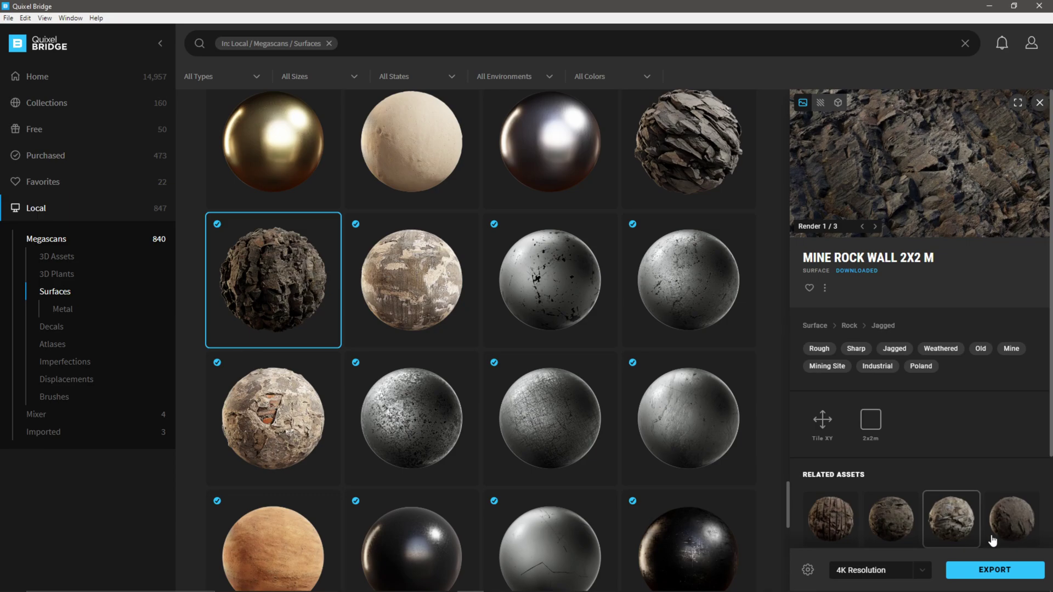
left_click(991, 572)
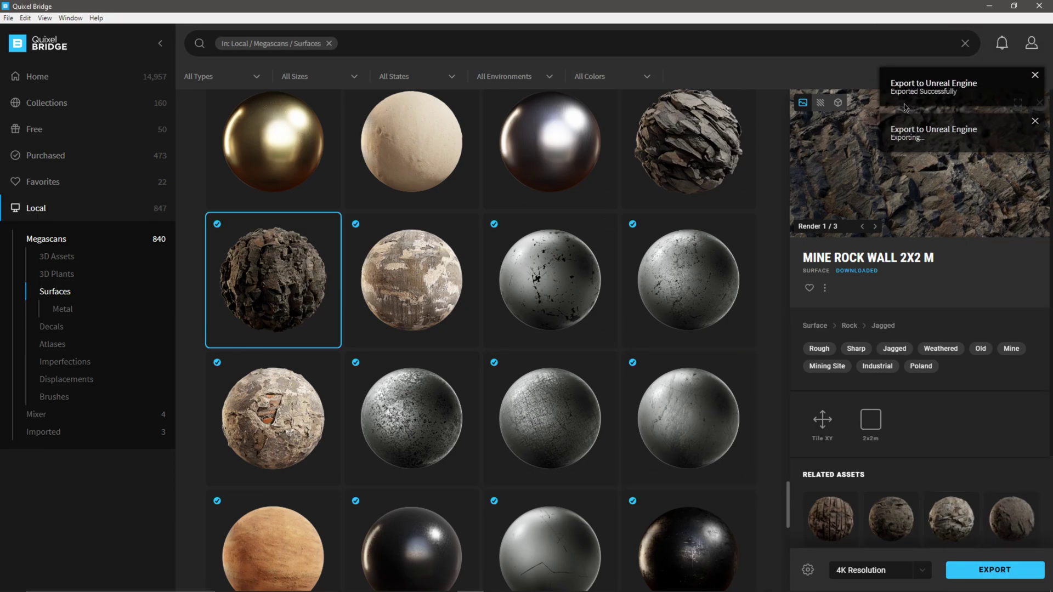
Step: Close Quixel Bridge and filter the Megascans Surfaces folder in Unreal Engine by "inst" to list the material instances
left_click(1038, 7)
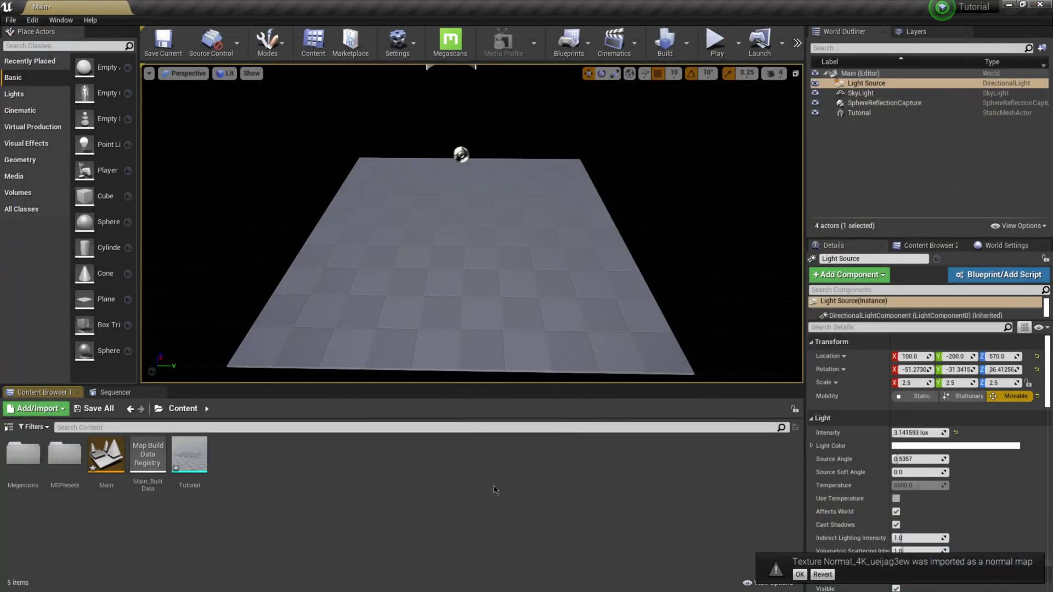
double_click(24, 455)
double_click(26, 455)
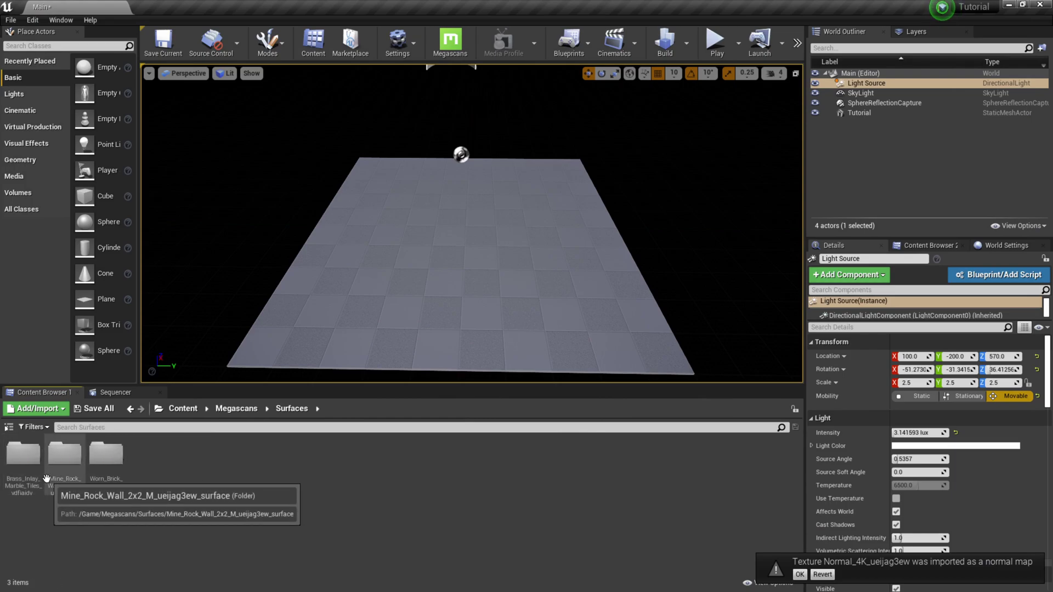
left_click(88, 428)
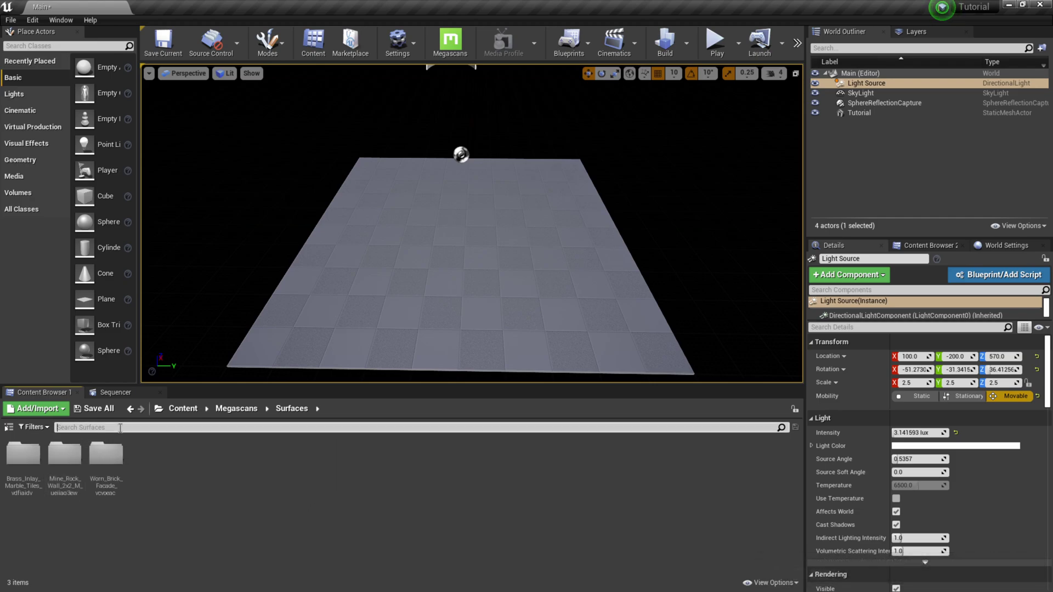
type("inst")
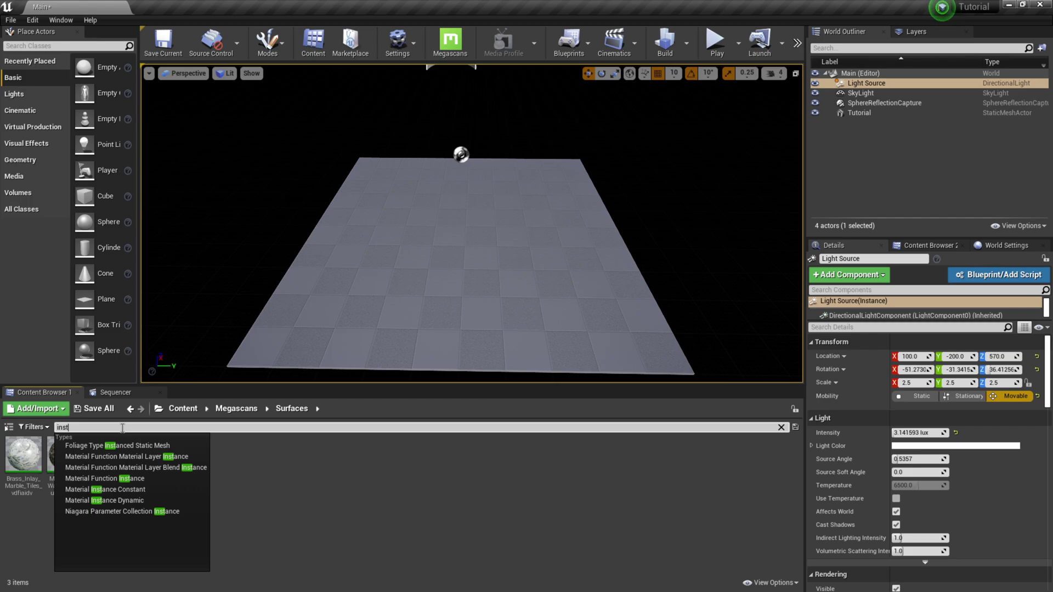
left_click(278, 467)
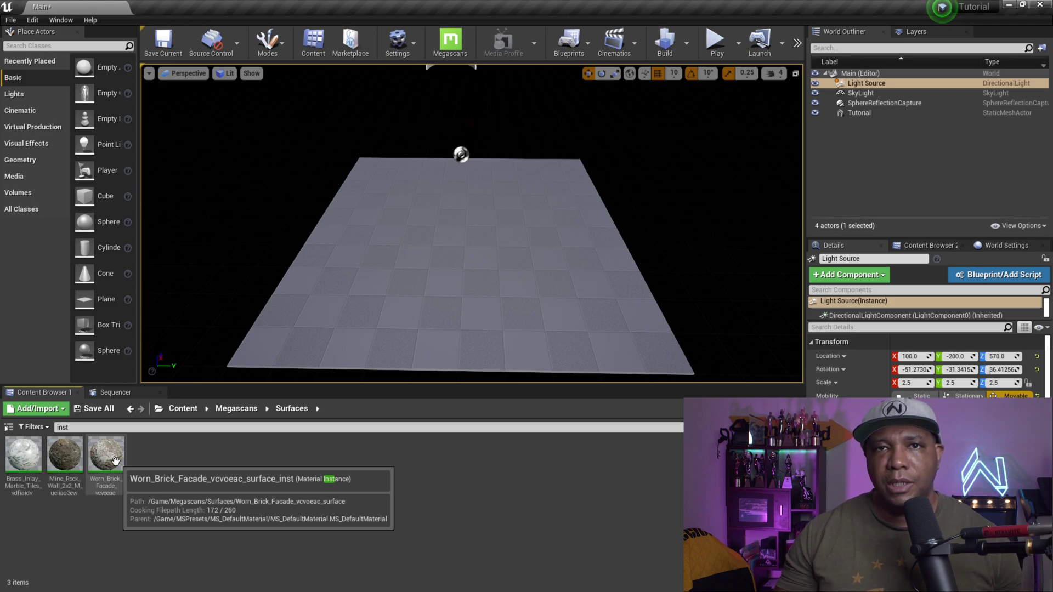
Step: Create the material blend BlendMaterial in /Game/BlendMaterials from the Brass Inlay Marble Tiles, Worn Brick Facade and Mine Rock Wall instances, selected in that order
left_click(37, 455)
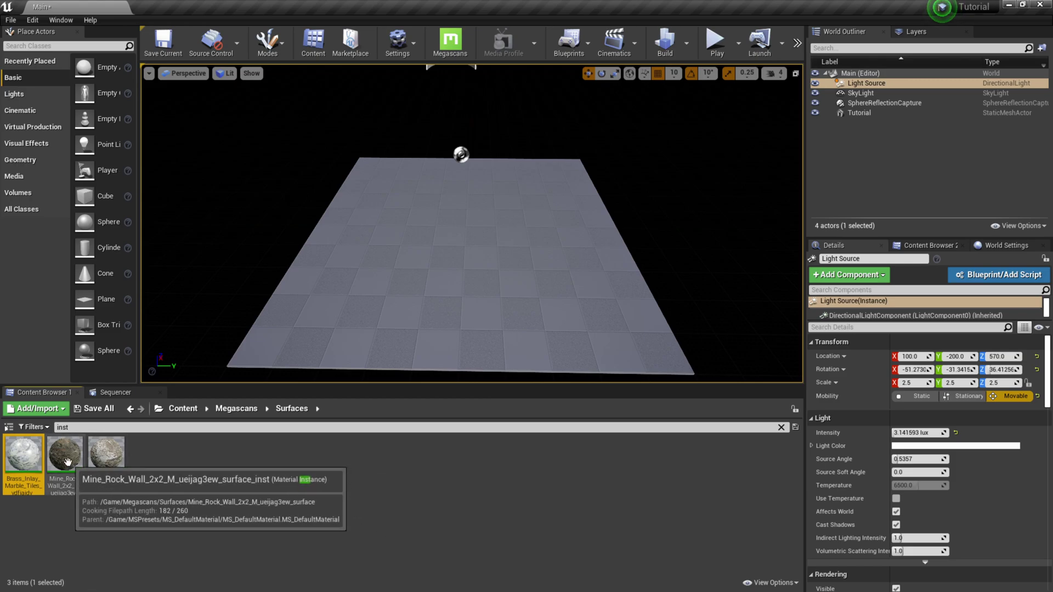
left_click(118, 460, "ctrl")
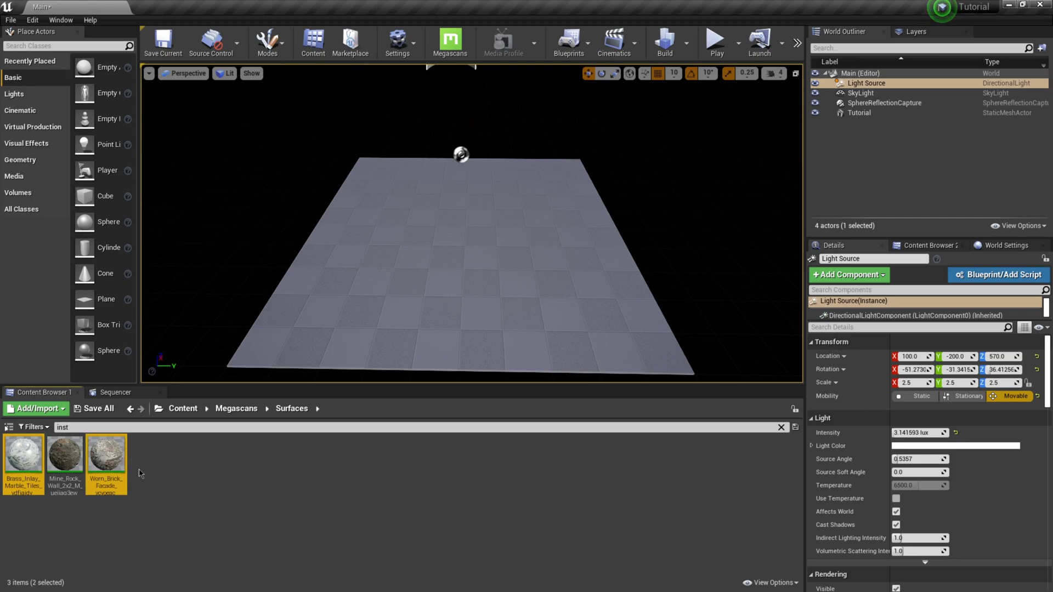
left_click(65, 460, "ctrl")
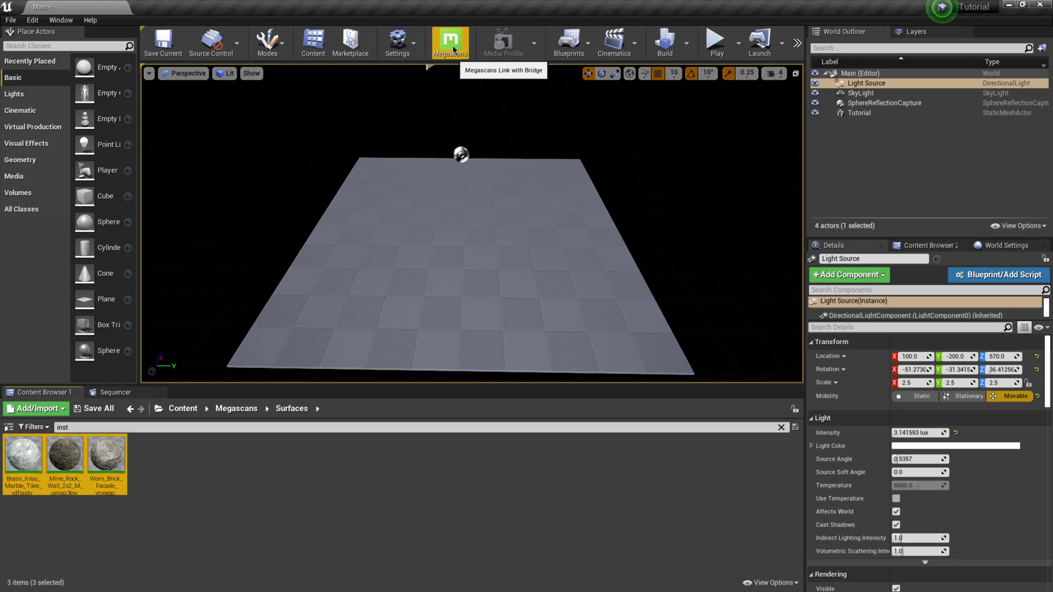
left_click(453, 48)
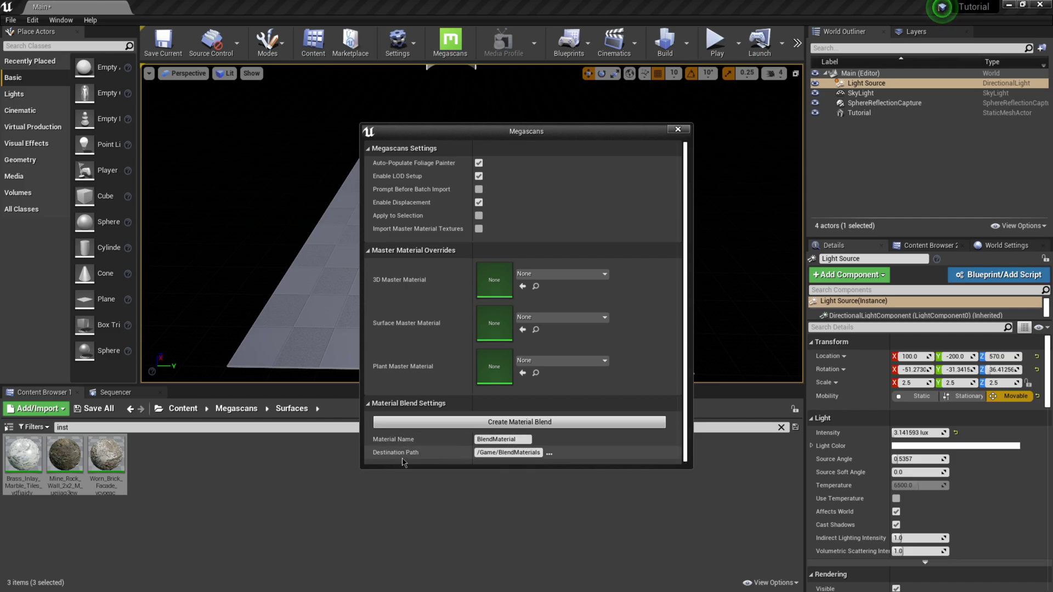
left_click(677, 131)
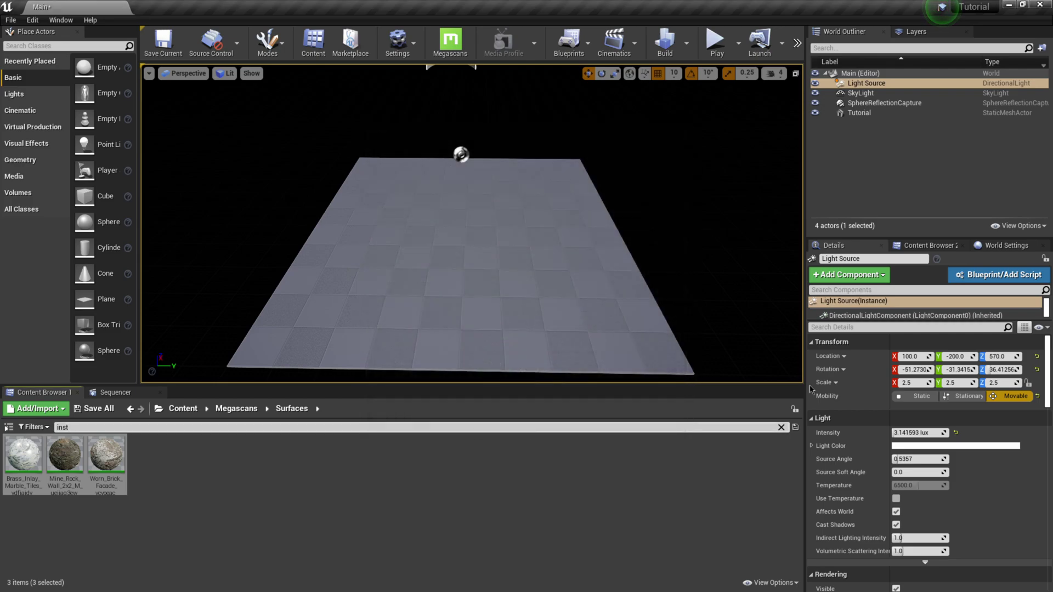
Step: Clear the asset filter, open the BlendMaterials content folder and apply BlendMaterial to the ground slab
left_click(781, 428)
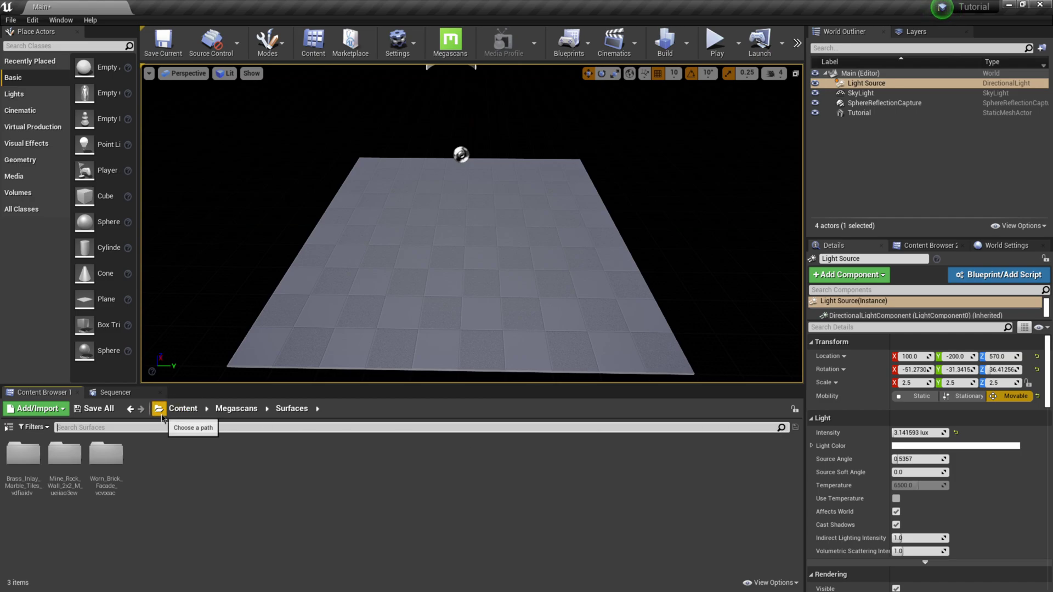
left_click(185, 415)
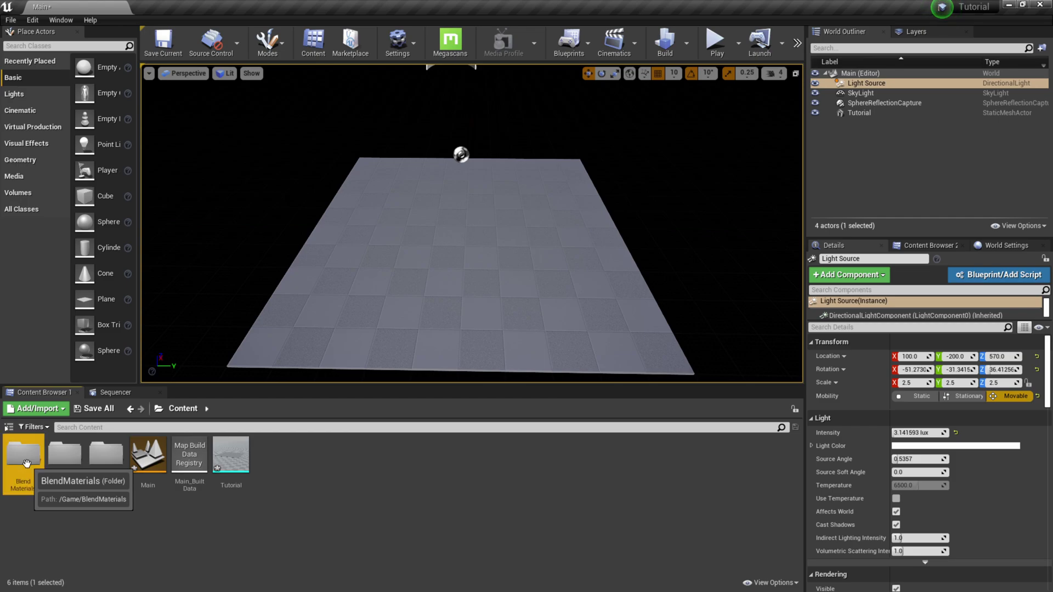
double_click(27, 463)
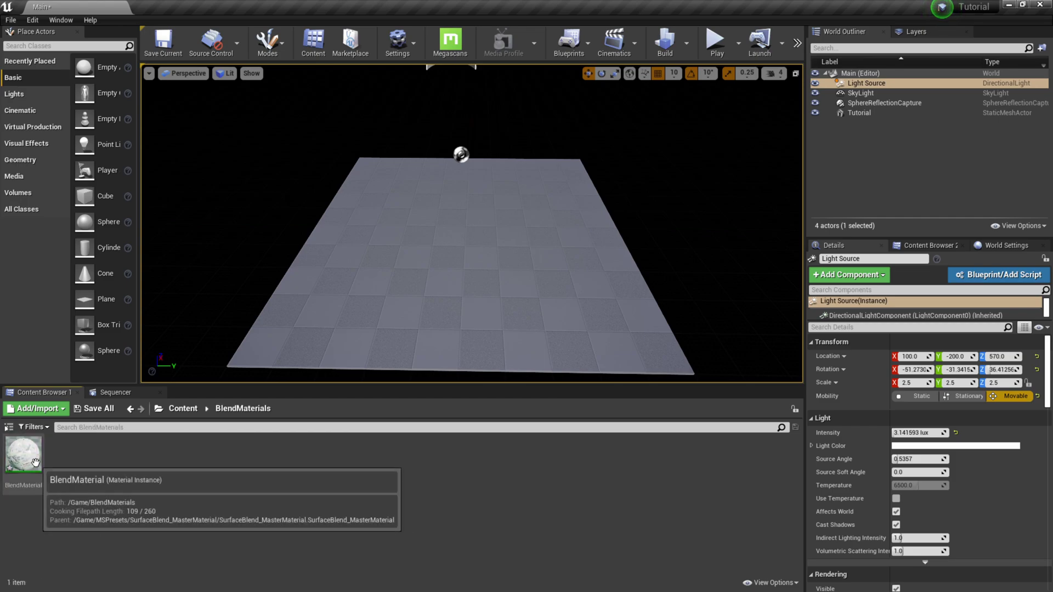
left_click_drag(35, 463, 456, 240)
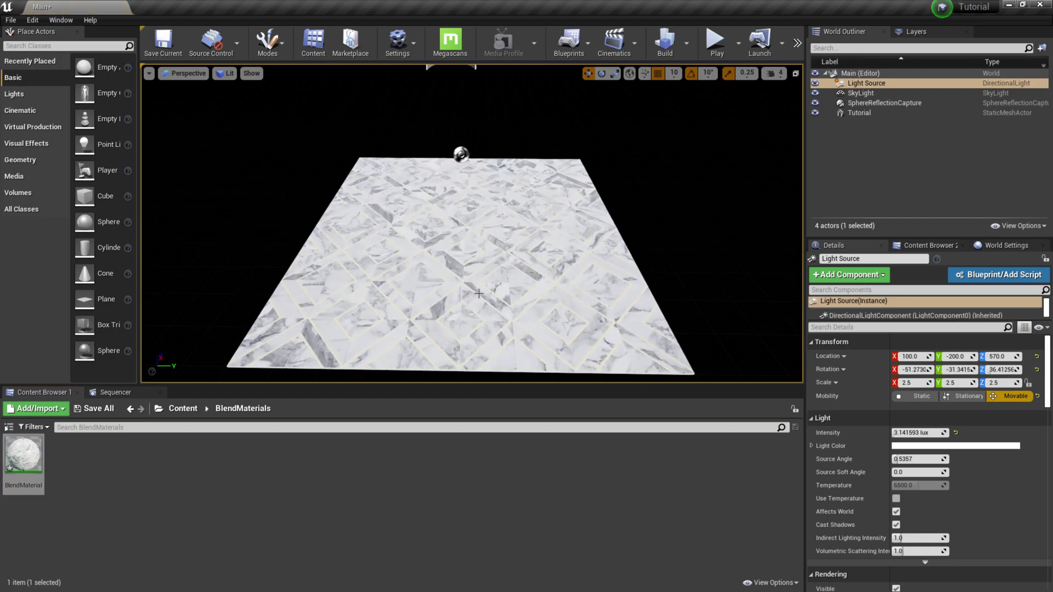
left_click_drag(473, 283, 497, 285)
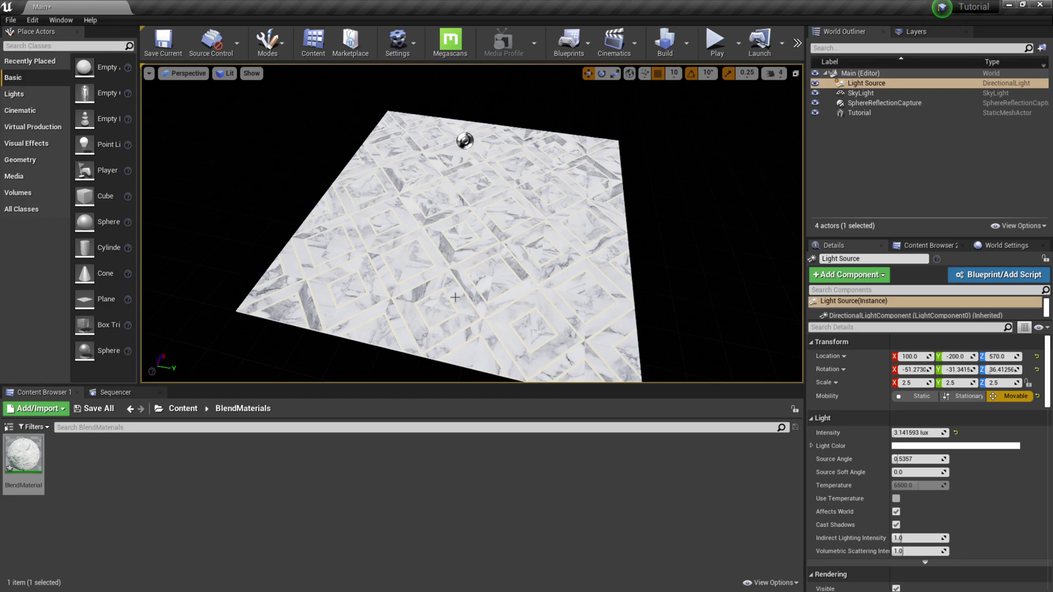
Step: Open the BlendMaterial instance and enable its Use Base Layer, Use Middle Layer and Use Top Layer Adjustments parameters
double_click(16, 455)
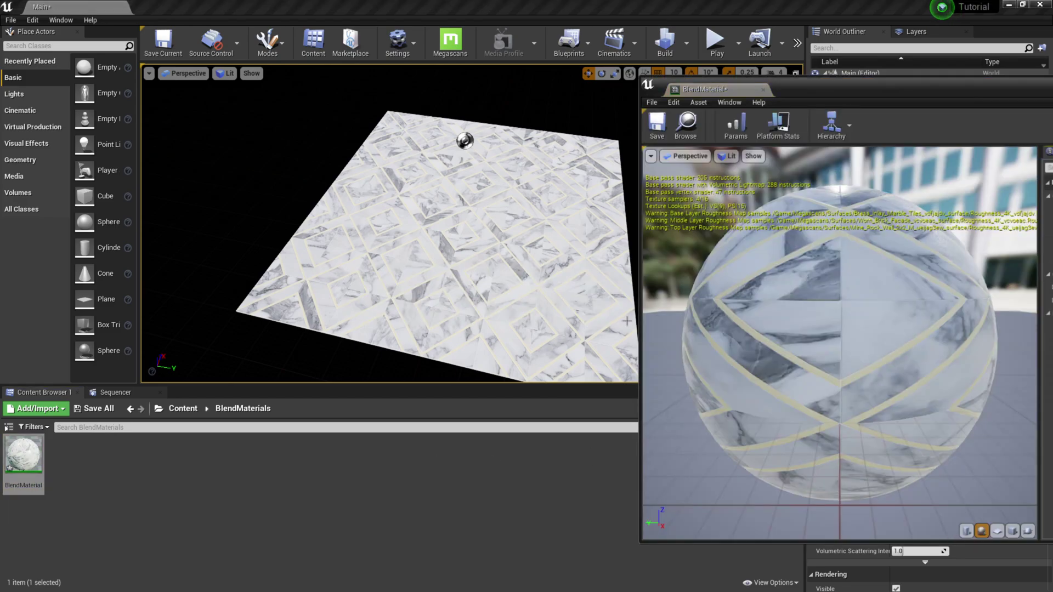
left_click_drag(887, 95, 404, 57)
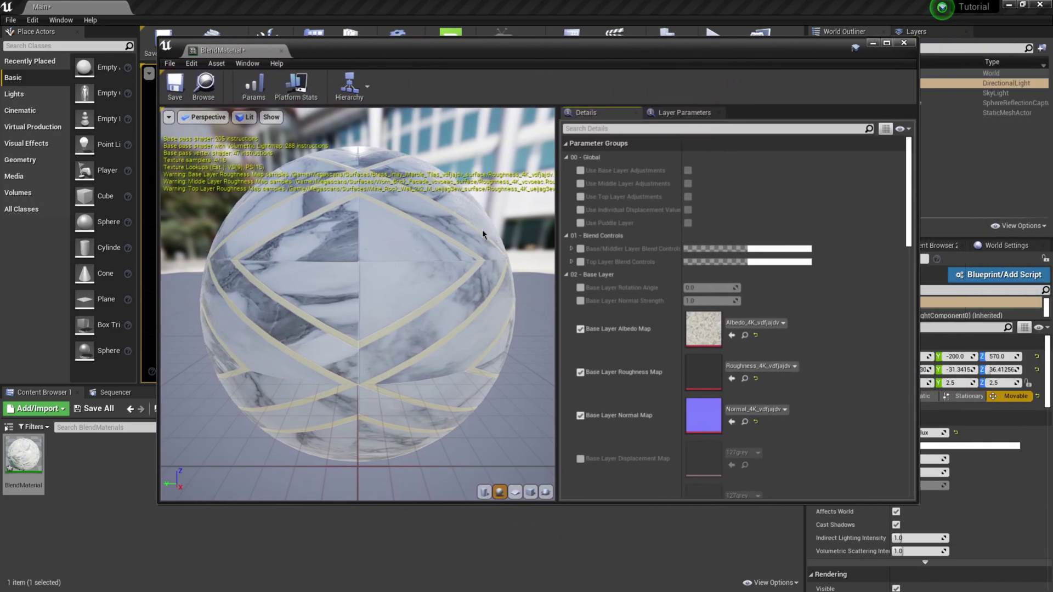
left_click(580, 170)
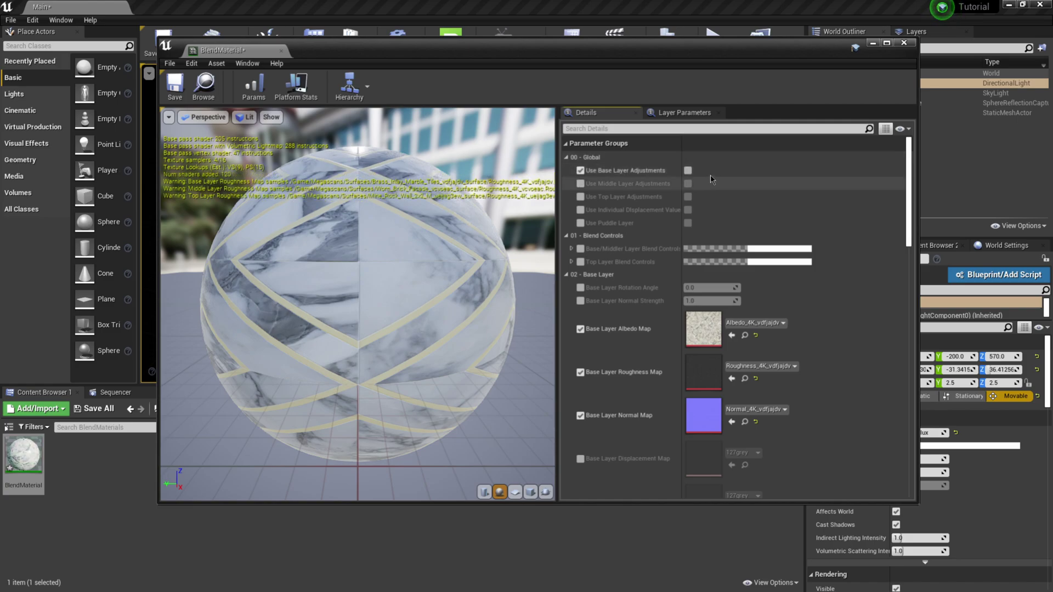
left_click(688, 171)
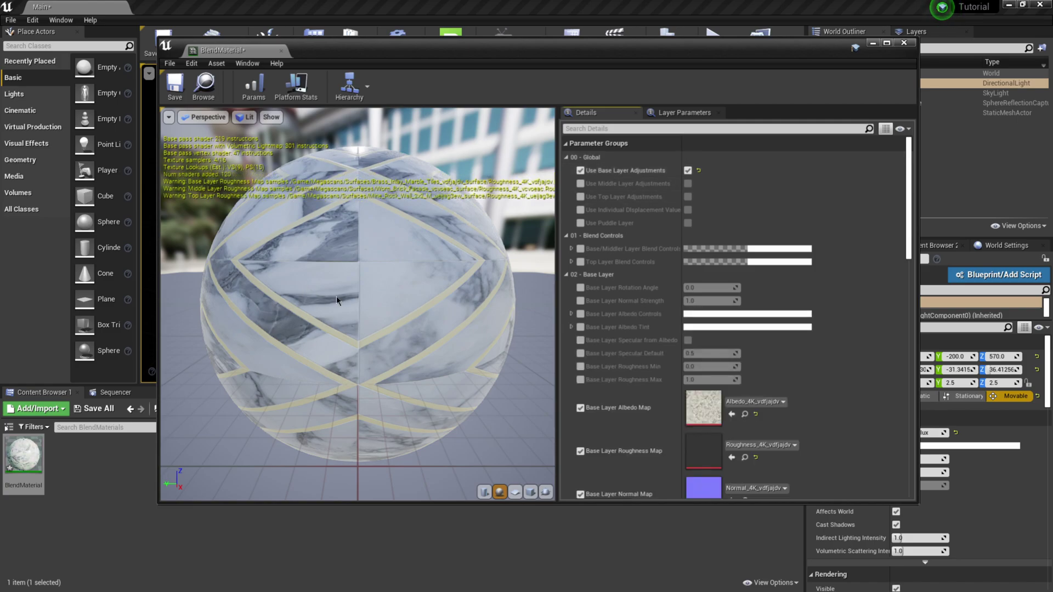
left_click(581, 185)
left_click(688, 183)
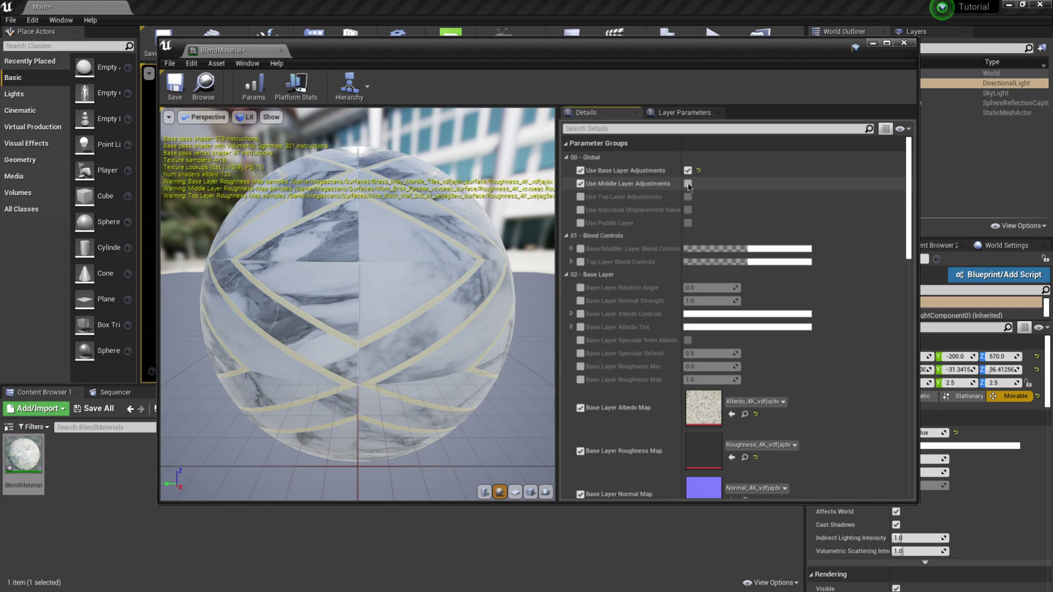
left_click(581, 197)
left_click(688, 197)
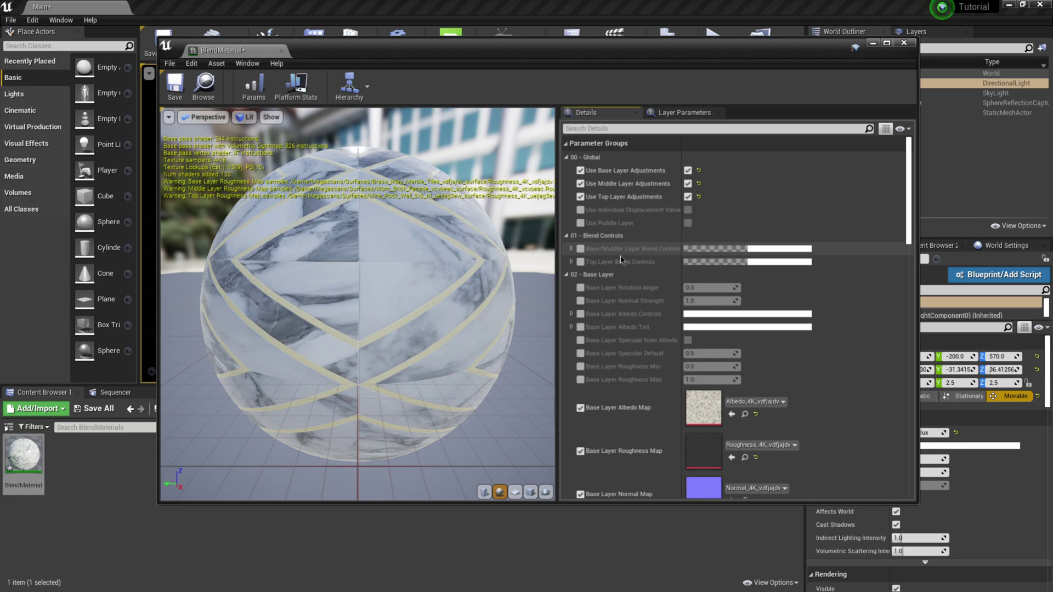
Step: Enable Base Layer Tiling/Offset in BlendMaterial and set both Tiling X and Tiling Y to 5
scroll(627, 253, "down", 3)
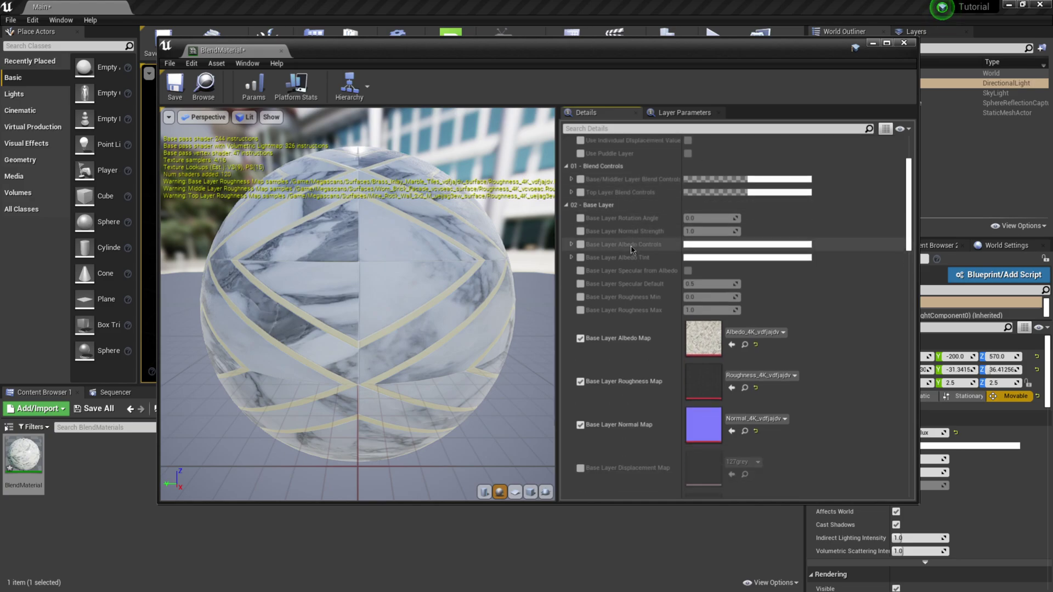
scroll(630, 249, "down", 8)
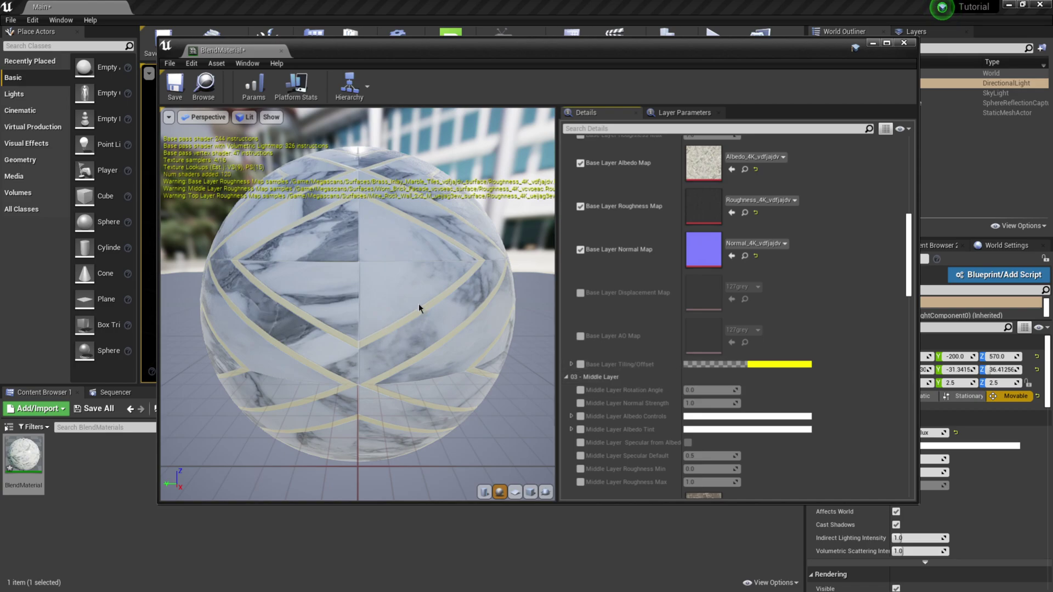
left_click(572, 364)
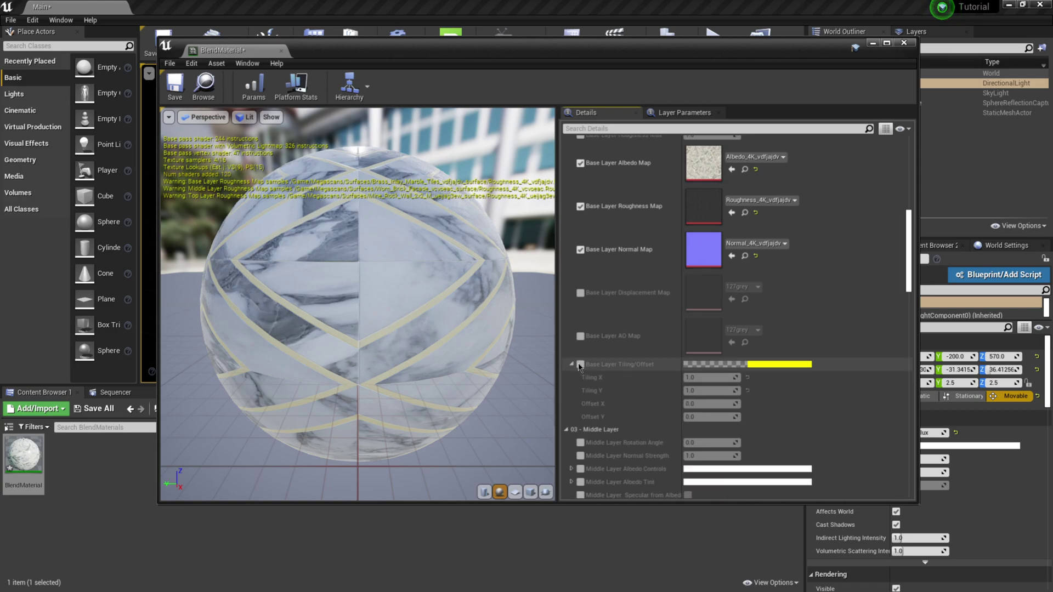
left_click(581, 365)
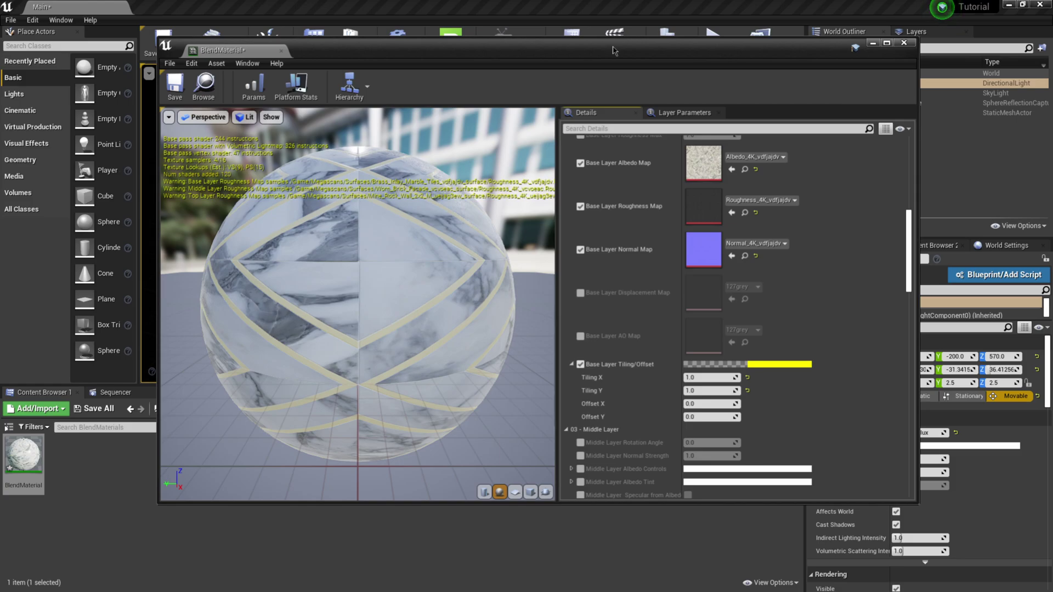
left_click_drag(613, 50, 989, 129)
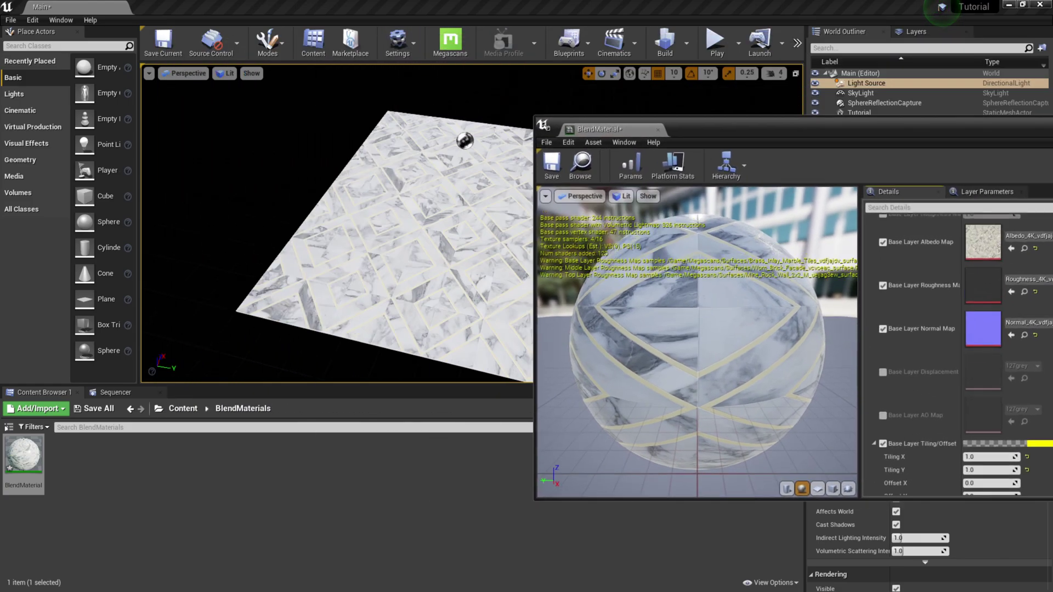
left_click_drag(712, 130, 644, 49)
scroll(822, 336, "down", 3)
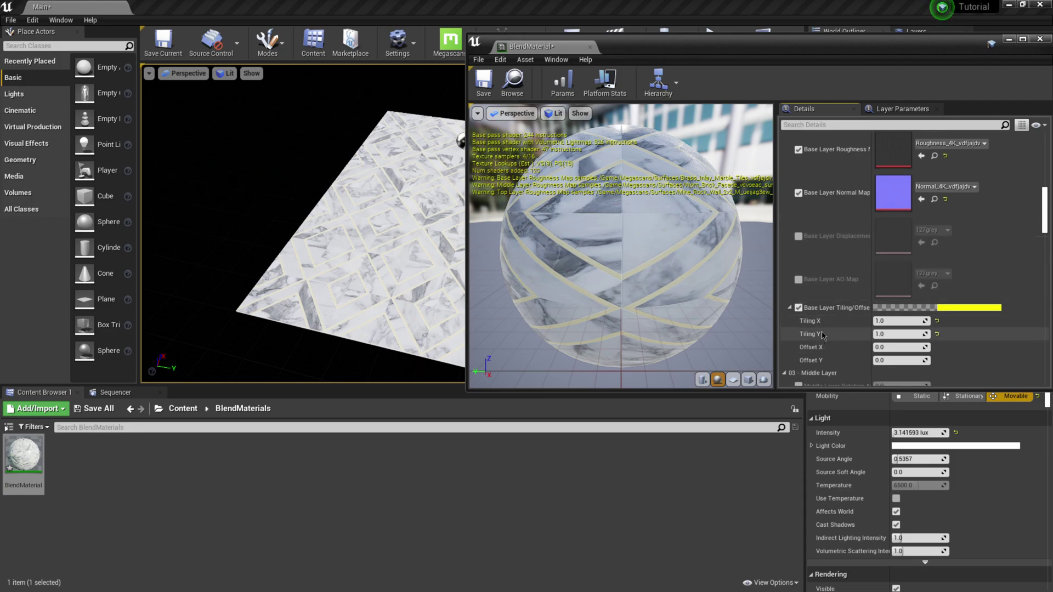
left_click(893, 321)
type("5")
key("Return")
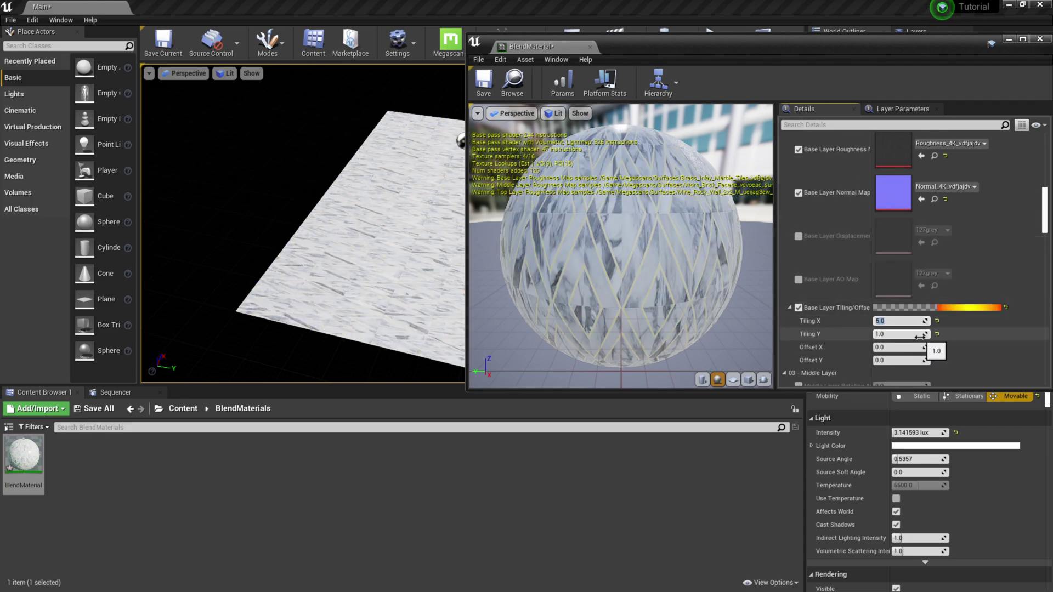
left_click(902, 334)
type("5")
key("Return")
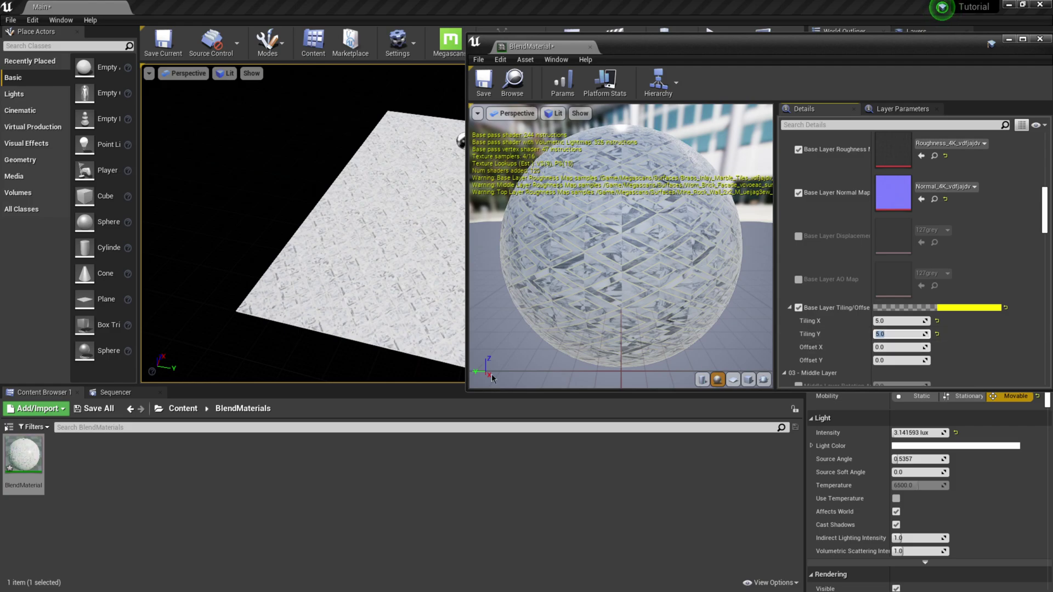
Step: Enable Middle Layer Tiling/Offset in BlendMaterial and set both Tiling X and Tiling Y to 5
left_click_drag(658, 55, 466, 62)
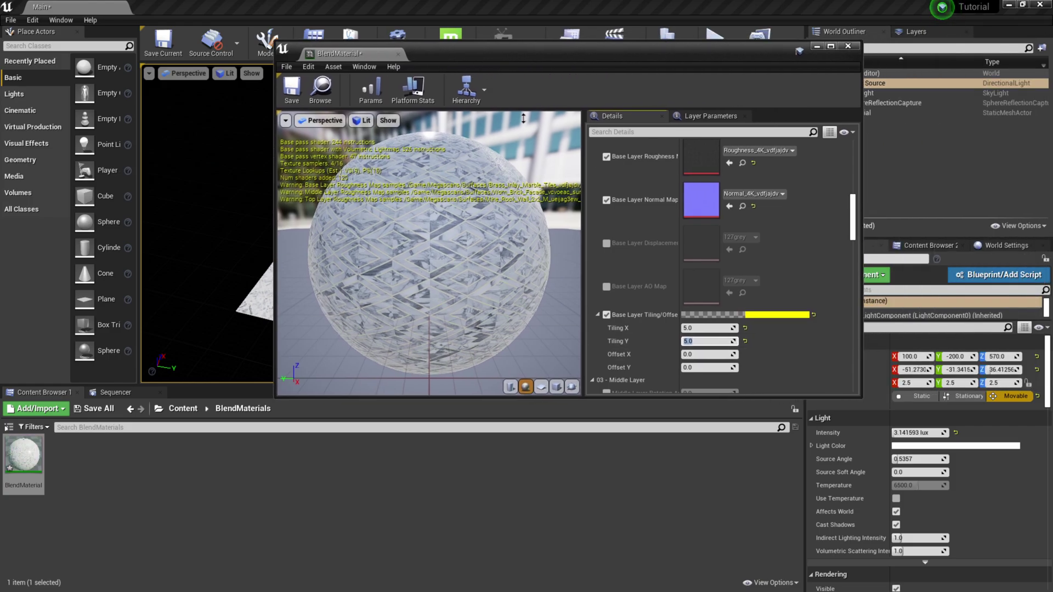
scroll(612, 264, "down", 6)
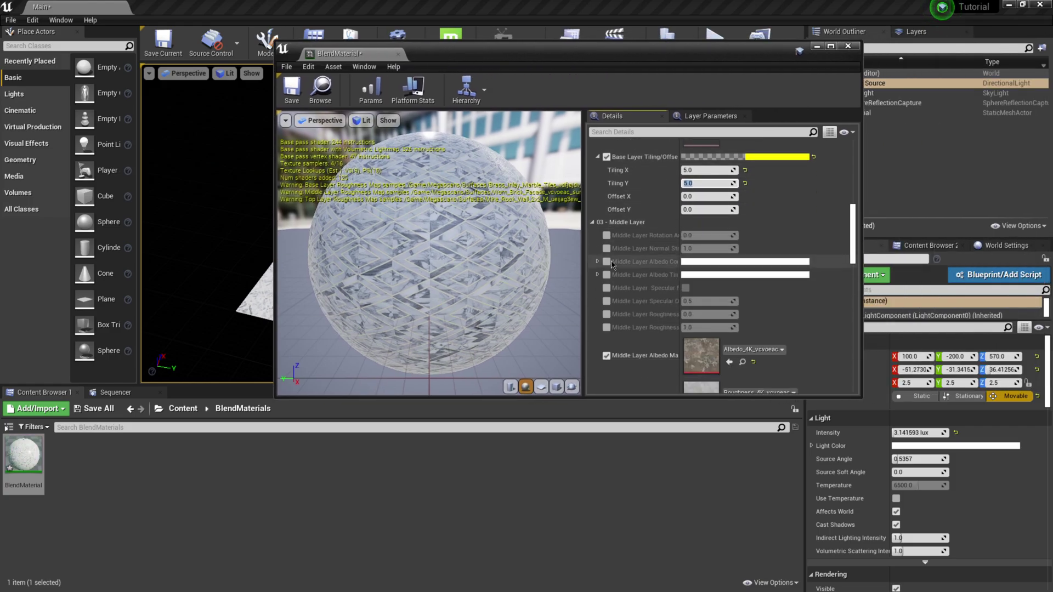
scroll(699, 351, "down", 2)
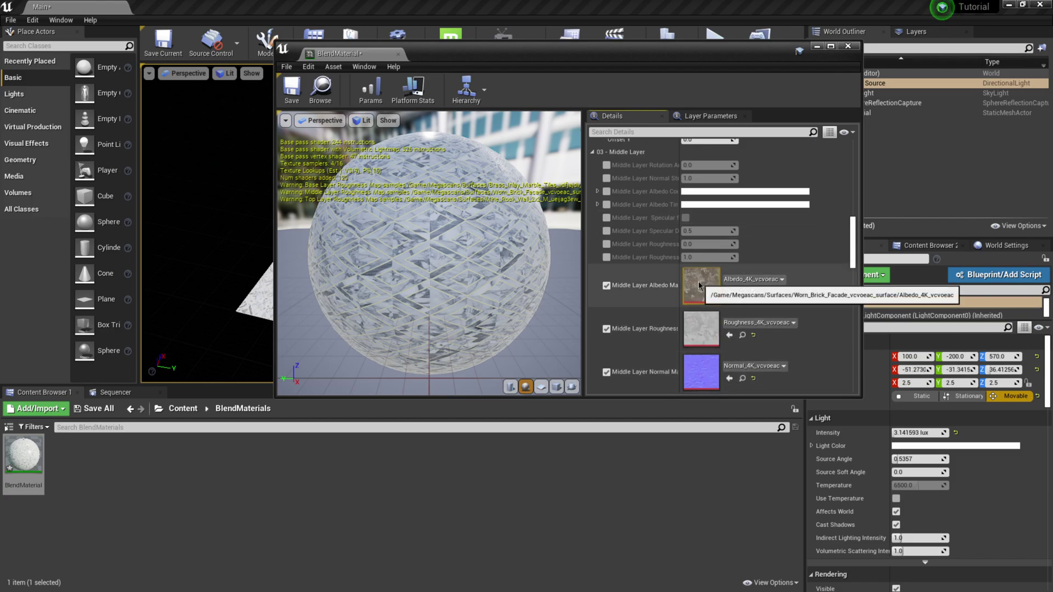
scroll(696, 285, "down", 5)
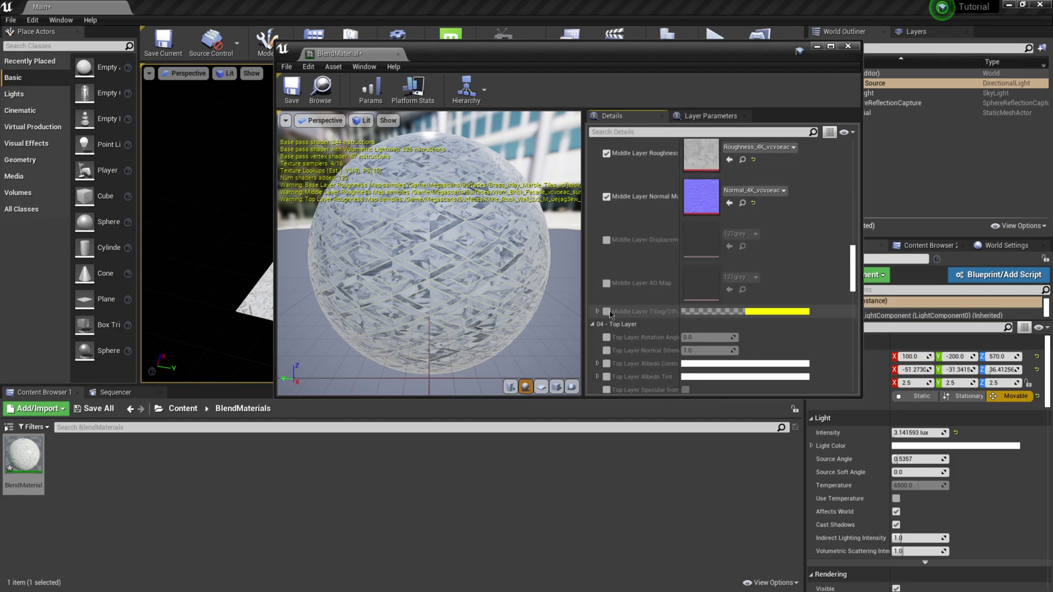
left_click(606, 312)
left_click(597, 311)
left_click(707, 325)
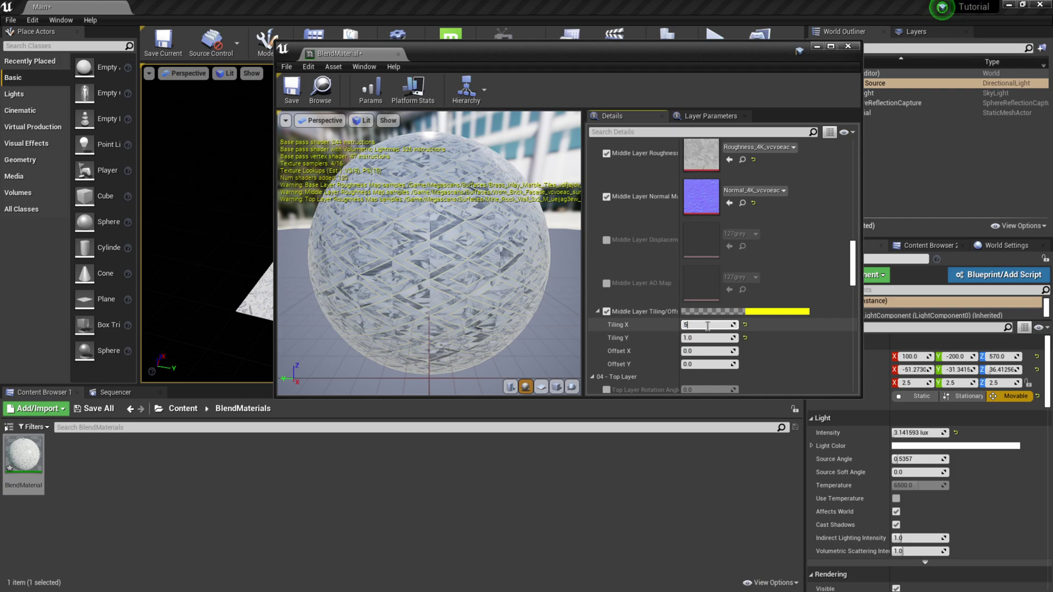
type("5")
key("Tab")
type("5")
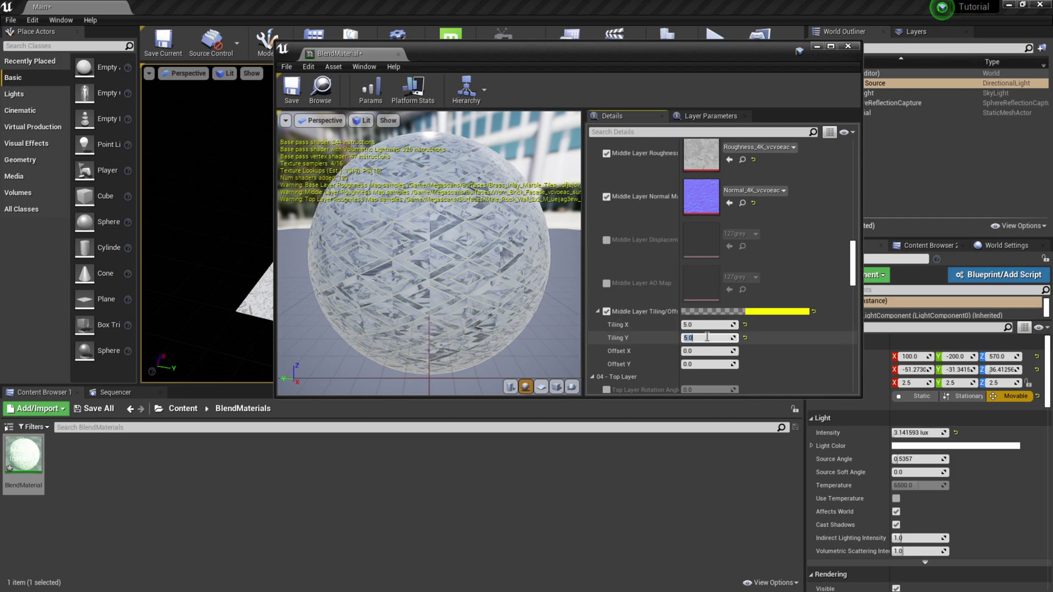
key("Return")
Step: Uncover the slab in the viewport, switch to Mesh Paint mode with the vertex color Paint tool active, and widen its settings area
left_click_drag(504, 54, 823, 309)
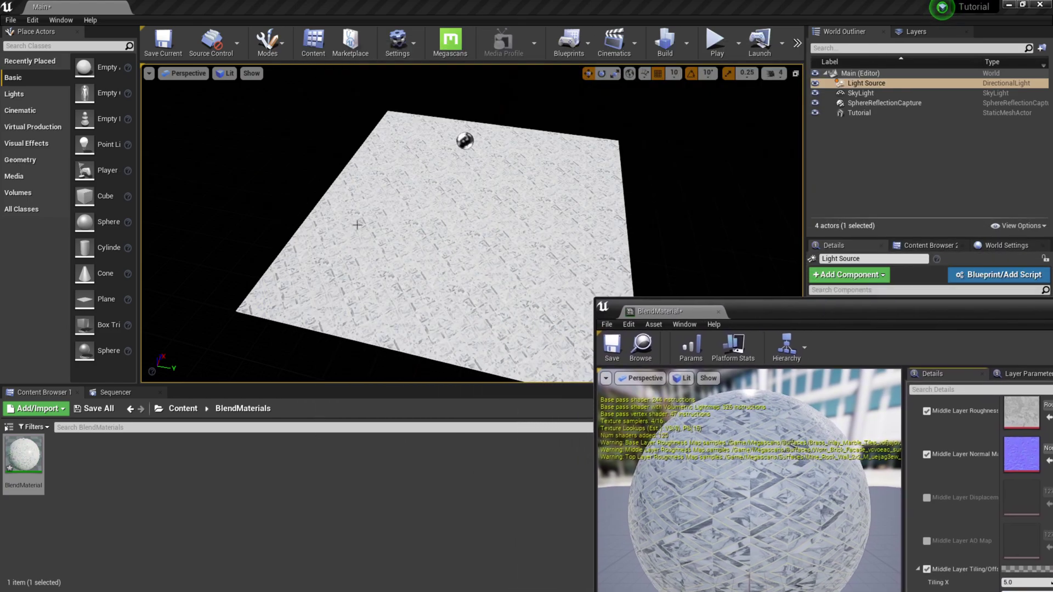
left_click(275, 48)
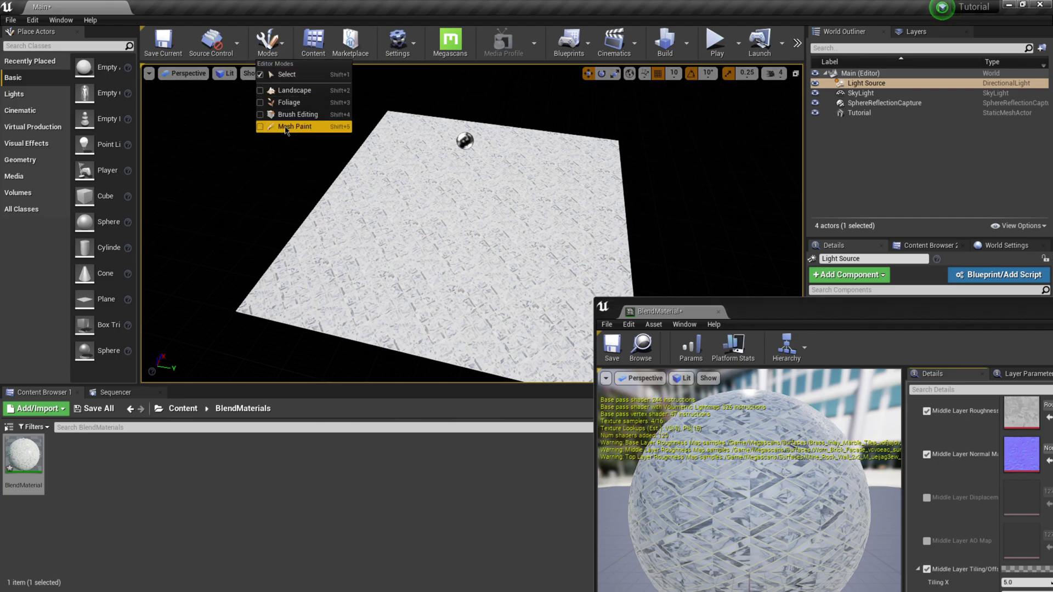
left_click(286, 127)
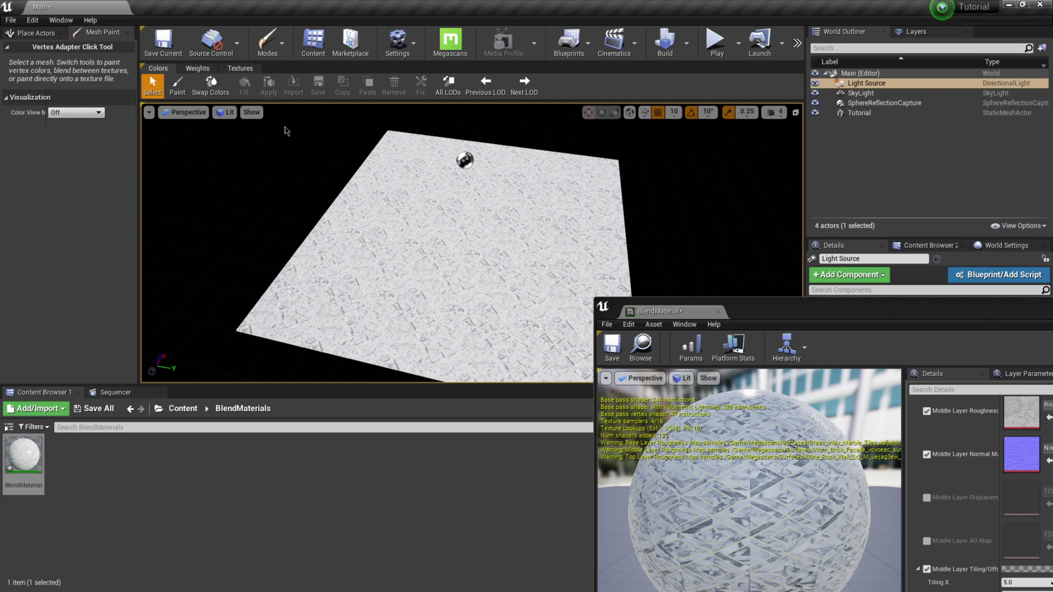
left_click(175, 86)
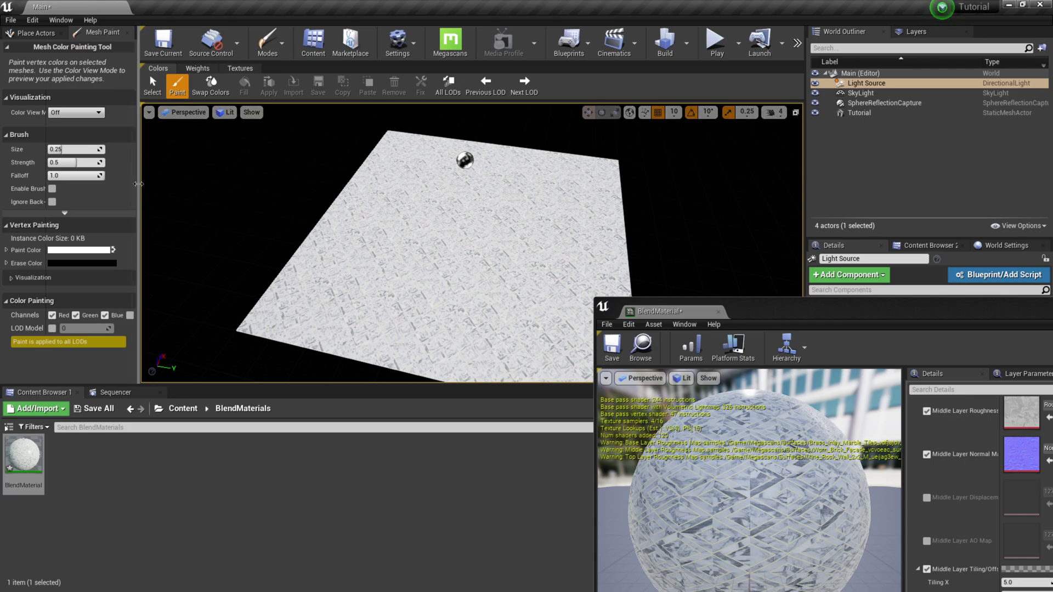
left_click_drag(138, 184, 246, 184)
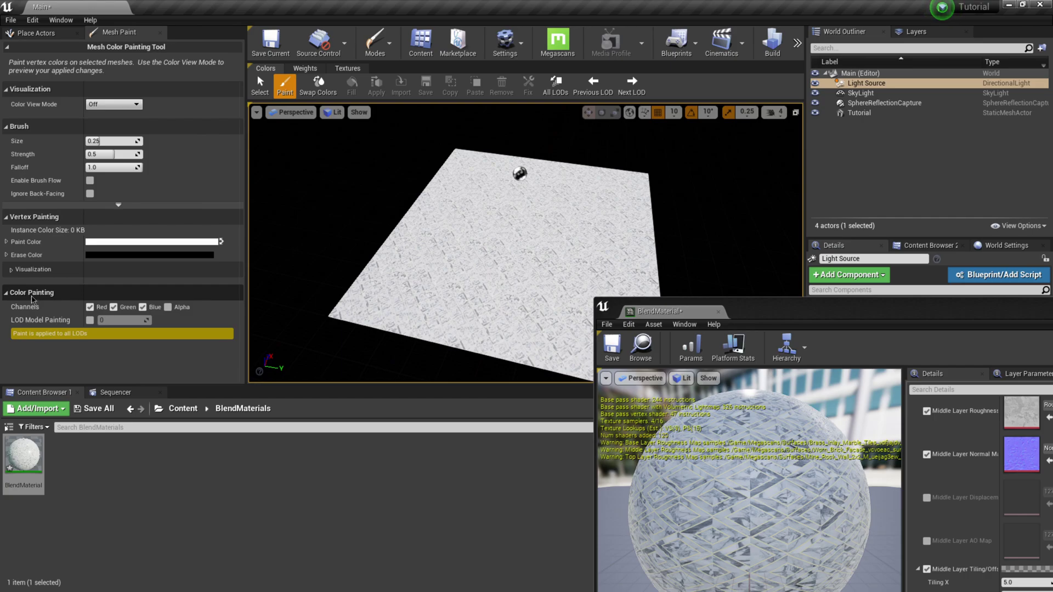
Step: Restrict color painting to the Red channel and swap the paint and erase colors so the paint color is black
left_click(114, 307)
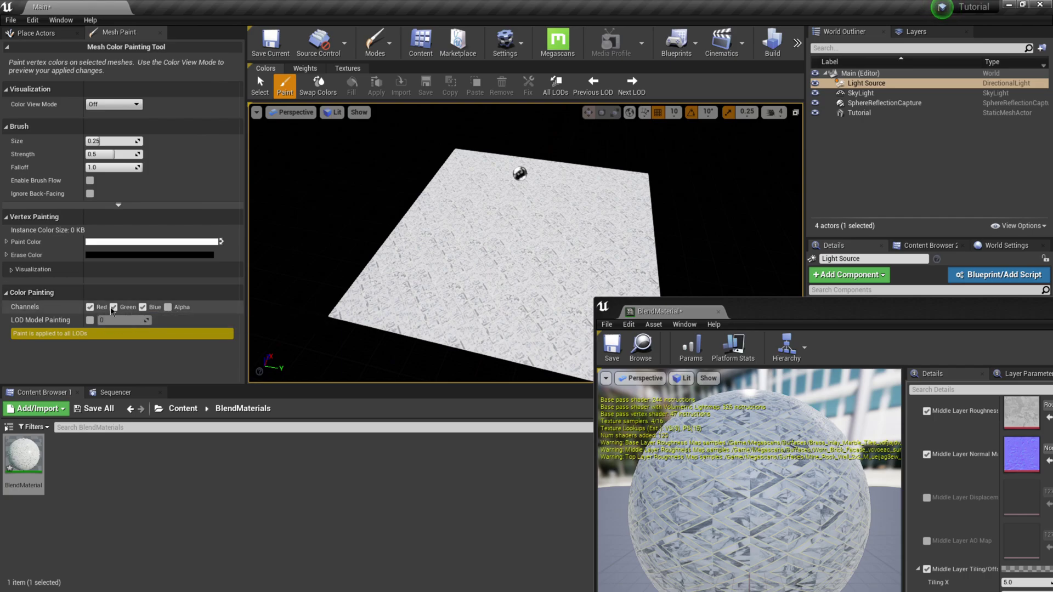
left_click(142, 308)
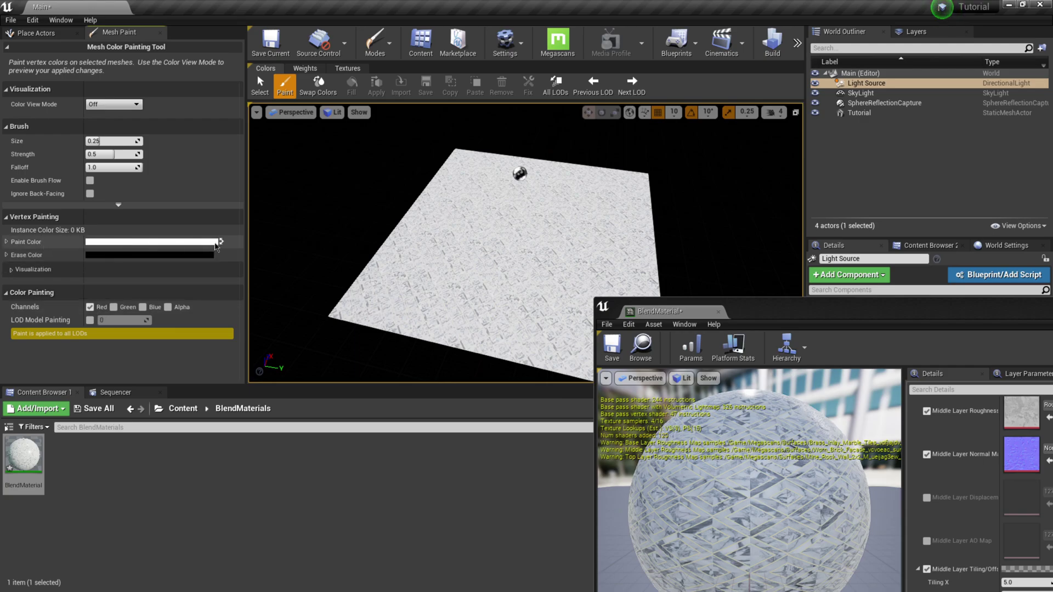
left_click(218, 243)
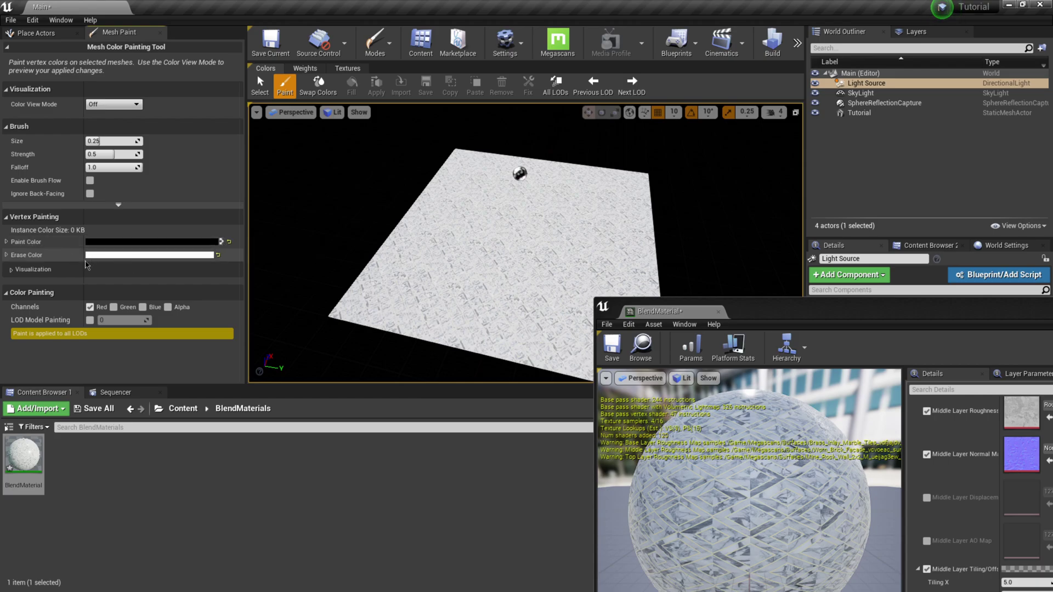
Step: Paint an irregular patch on the slab and broaden it with brush size about 0.59 and strength about 0.29
scroll(449, 236, "up", 5)
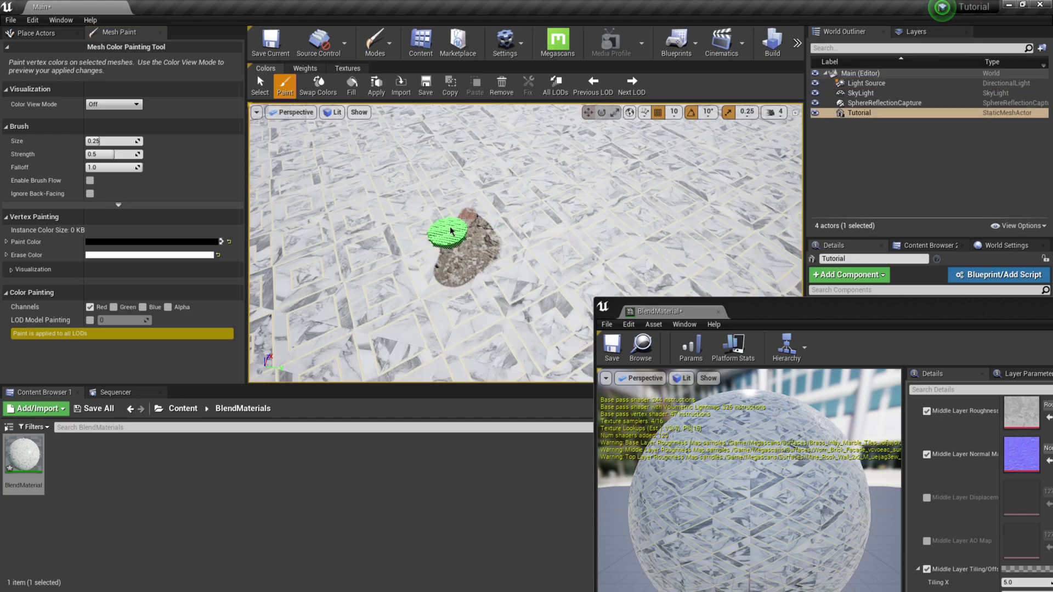
mouse_move(451, 231)
left_mouse_down()
mouse_move(458, 285)
mouse_move(422, 227)
mouse_move(406, 269)
mouse_move(447, 259)
mouse_move(415, 189)
mouse_move(378, 218)
mouse_move(374, 261)
mouse_move(368, 202)
mouse_move(424, 206)
mouse_move(462, 254)
mouse_move(453, 278)
mouse_move(424, 240)
mouse_move(496, 185)
mouse_move(555, 211)
mouse_move(502, 194)
mouse_move(468, 223)
mouse_move(541, 223)
mouse_move(601, 256)
mouse_move(480, 242)
mouse_move(458, 293)
mouse_move(517, 322)
mouse_move(526, 308)
mouse_move(516, 265)
mouse_move(480, 218)
mouse_move(489, 208)
mouse_move(478, 259)
mouse_move(483, 237)
left_mouse_up()
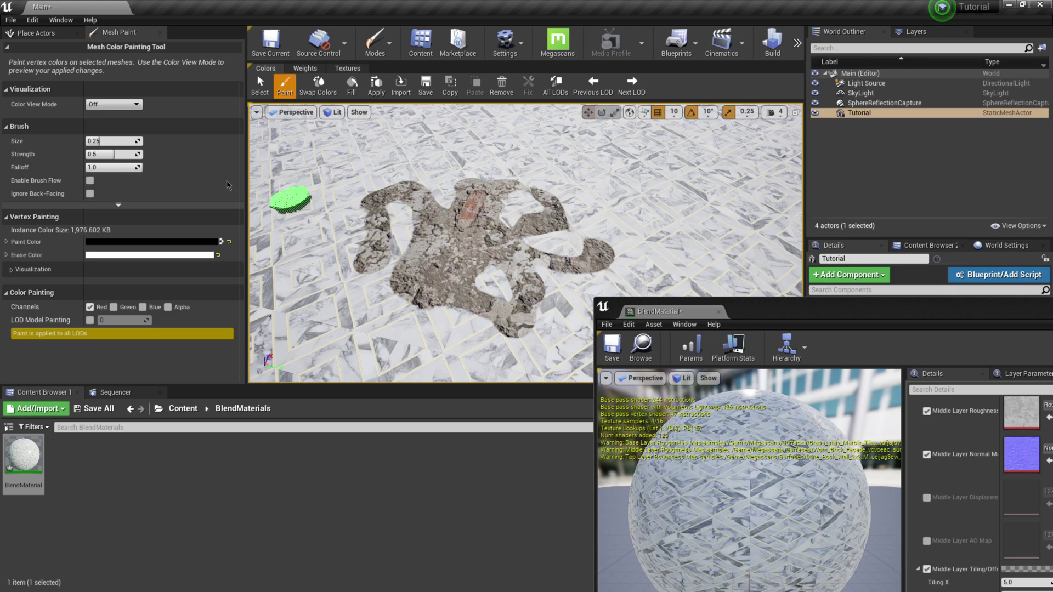
mouse_move(115, 154)
left_mouse_down()
mouse_move(102, 155)
mouse_move(122, 141)
left_mouse_up()
mouse_move(369, 177)
left_mouse_down()
mouse_move(418, 191)
mouse_move(432, 188)
mouse_move(431, 167)
mouse_move(465, 172)
mouse_move(489, 201)
mouse_move(425, 193)
mouse_move(385, 169)
mouse_move(378, 243)
mouse_move(362, 272)
mouse_move(347, 179)
mouse_move(339, 236)
mouse_move(406, 301)
mouse_move(340, 268)
mouse_move(400, 265)
mouse_move(427, 217)
mouse_move(455, 221)
mouse_move(457, 247)
mouse_move(526, 294)
mouse_move(497, 250)
mouse_move(459, 232)
left_mouse_up()
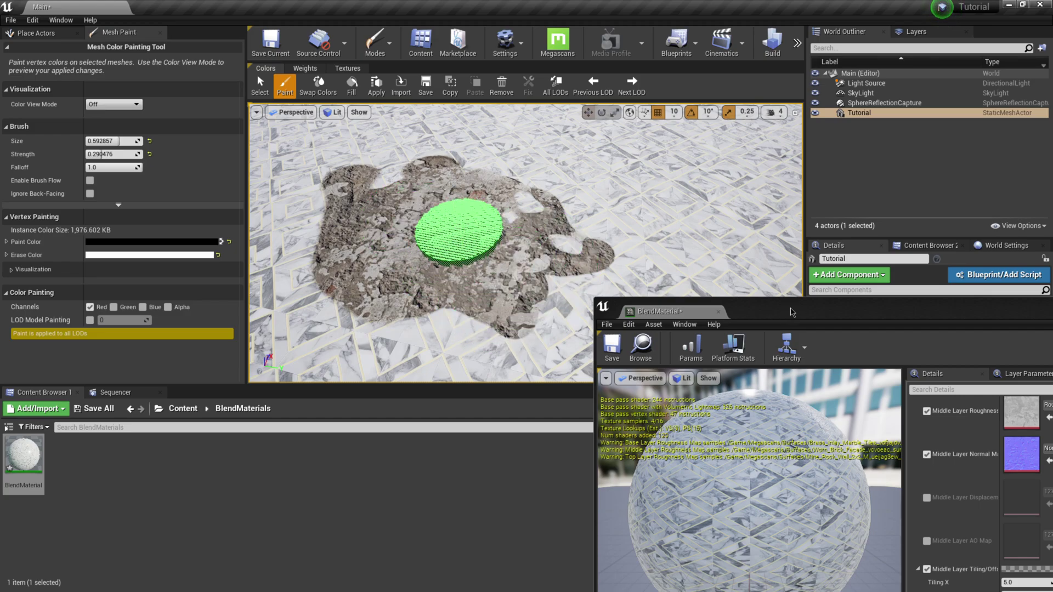
Step: Enable Base/Middle Layer Blend Controls in BlendMaterial, with Blend Amount about 3.85 and Blend Contrast about -1.01
left_click_drag(792, 312, 667, 116)
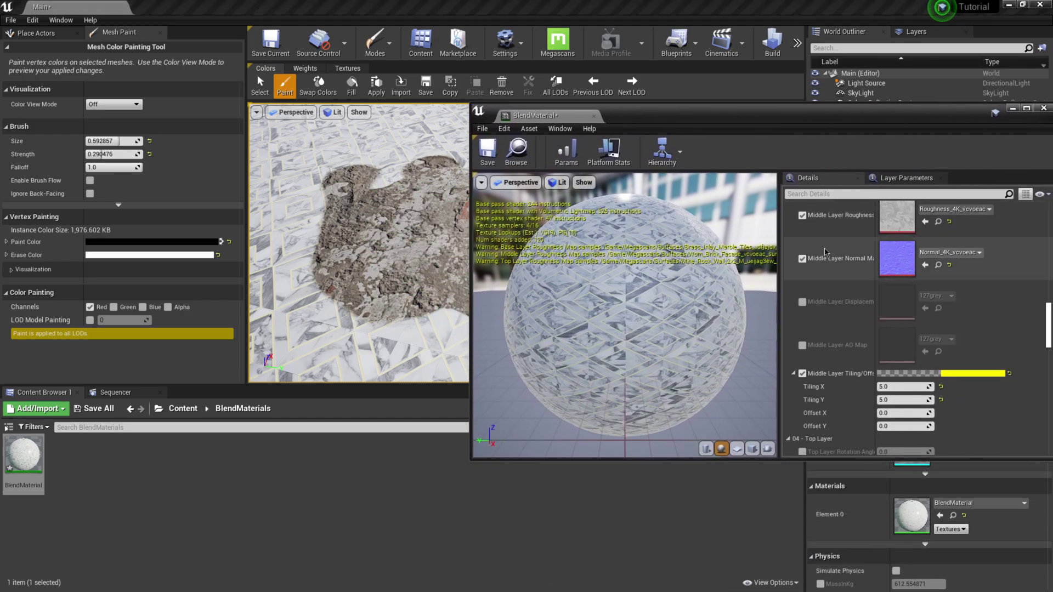
scroll(825, 251, "up", 10)
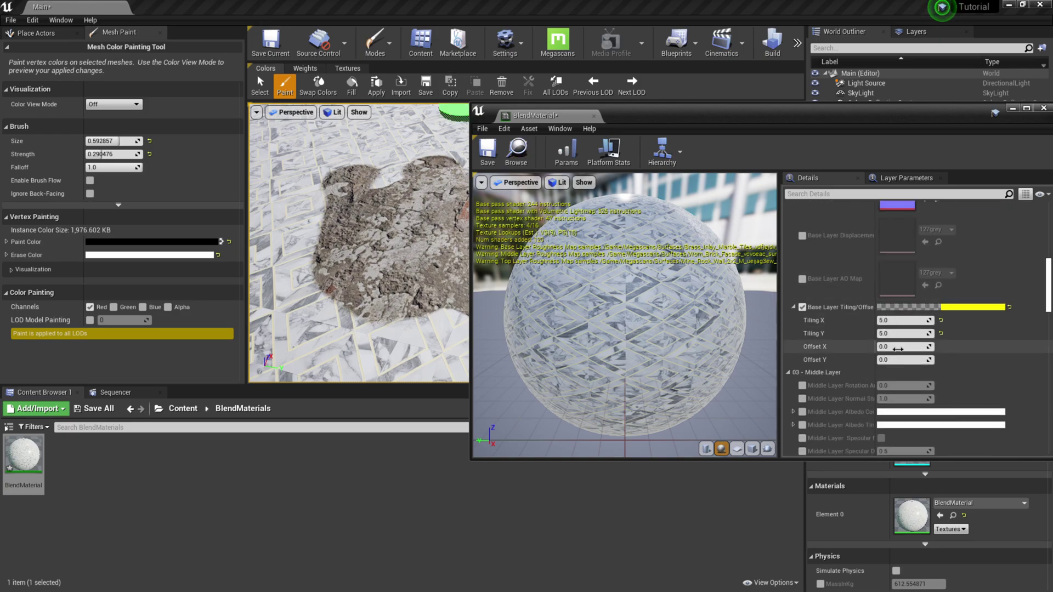
scroll(897, 349, "up", 10)
scroll(898, 349, "down", 3)
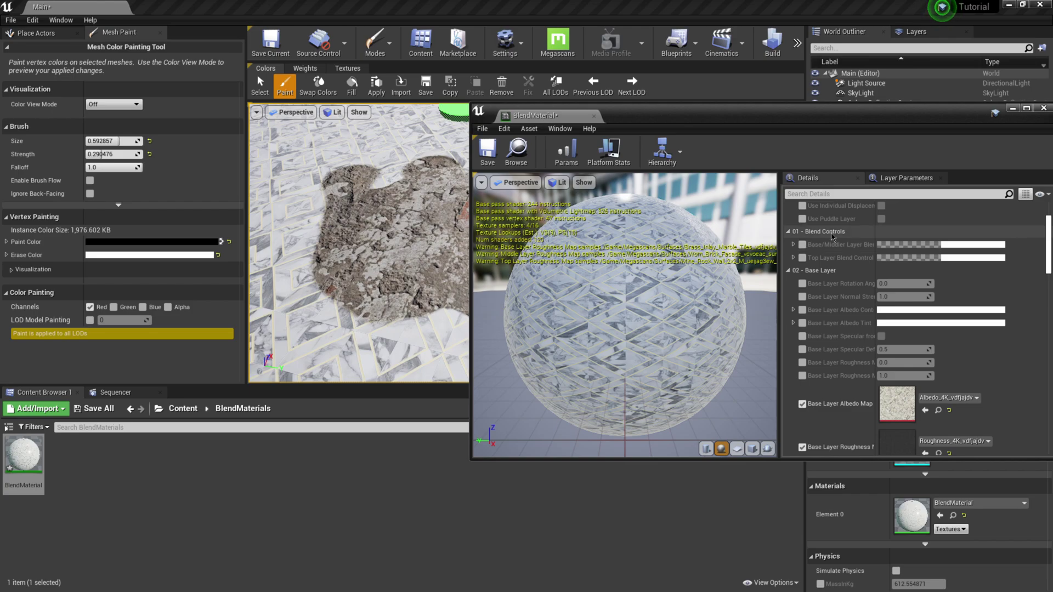
left_click(793, 245)
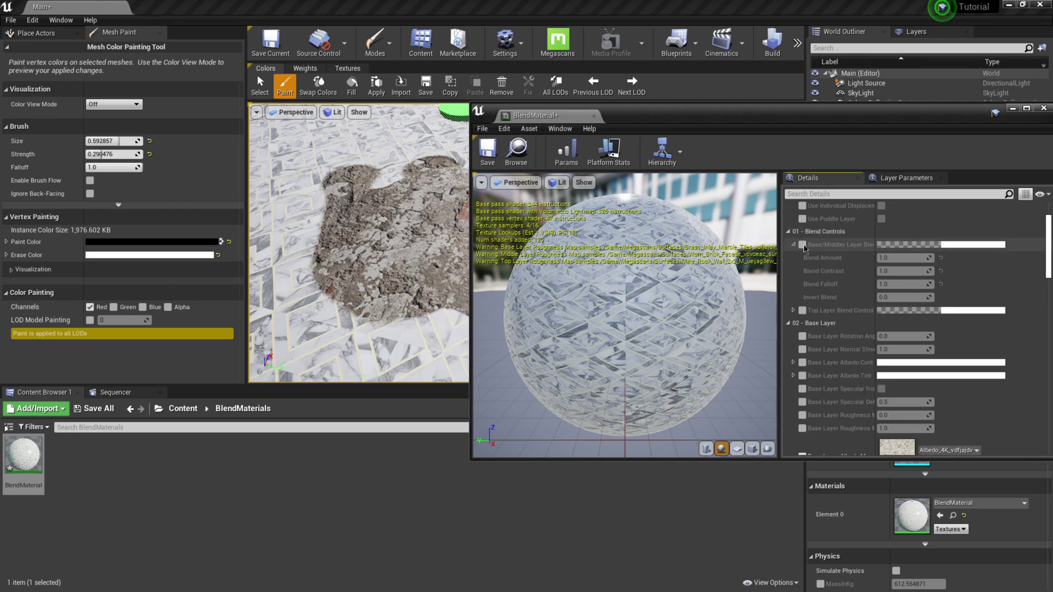
left_click(803, 245)
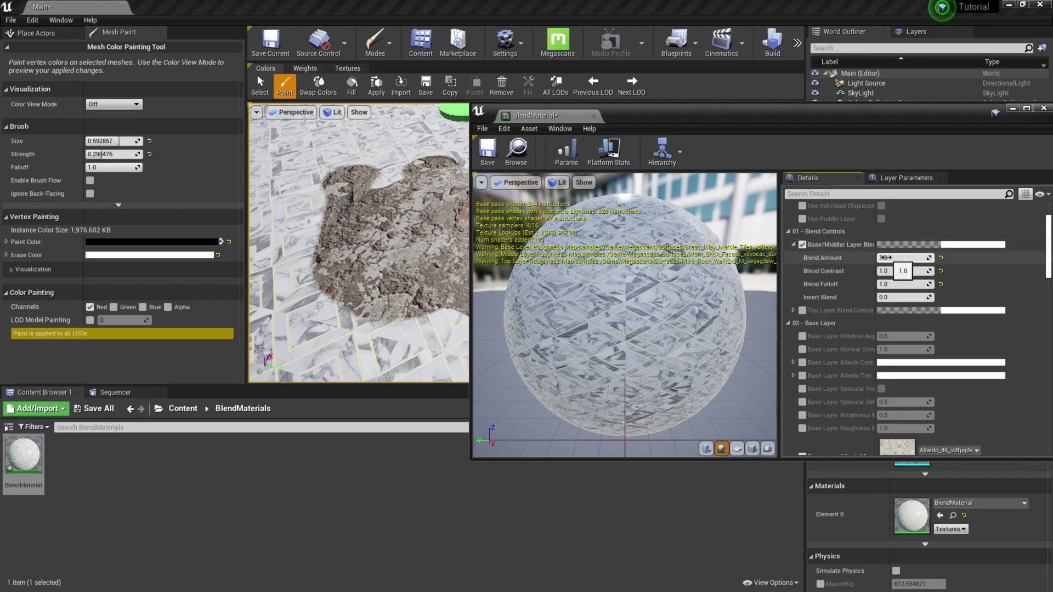
left_click_drag(902, 258, 933, 257)
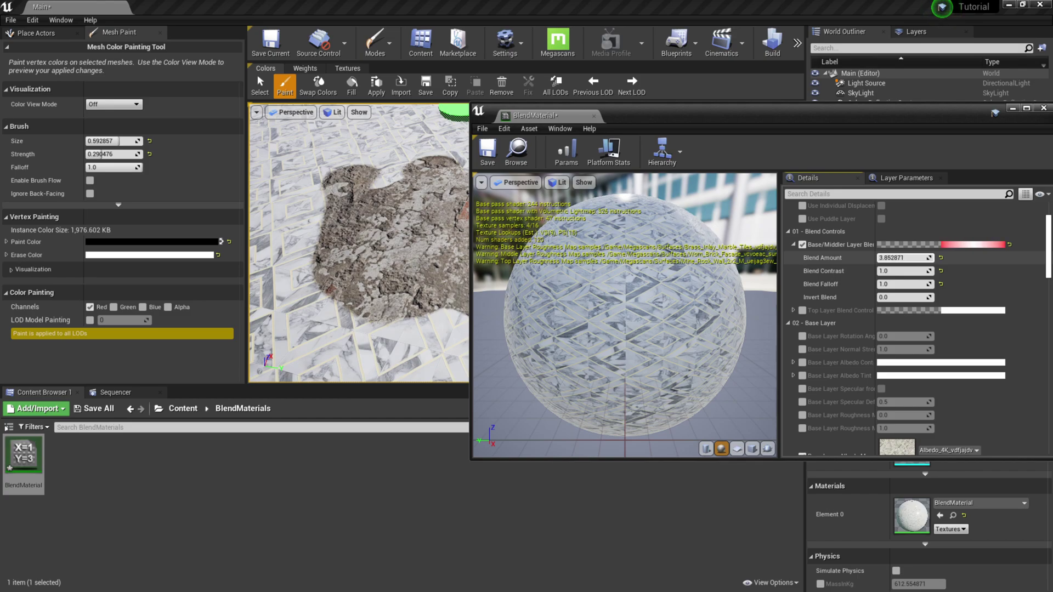
left_click_drag(926, 271, 885, 271)
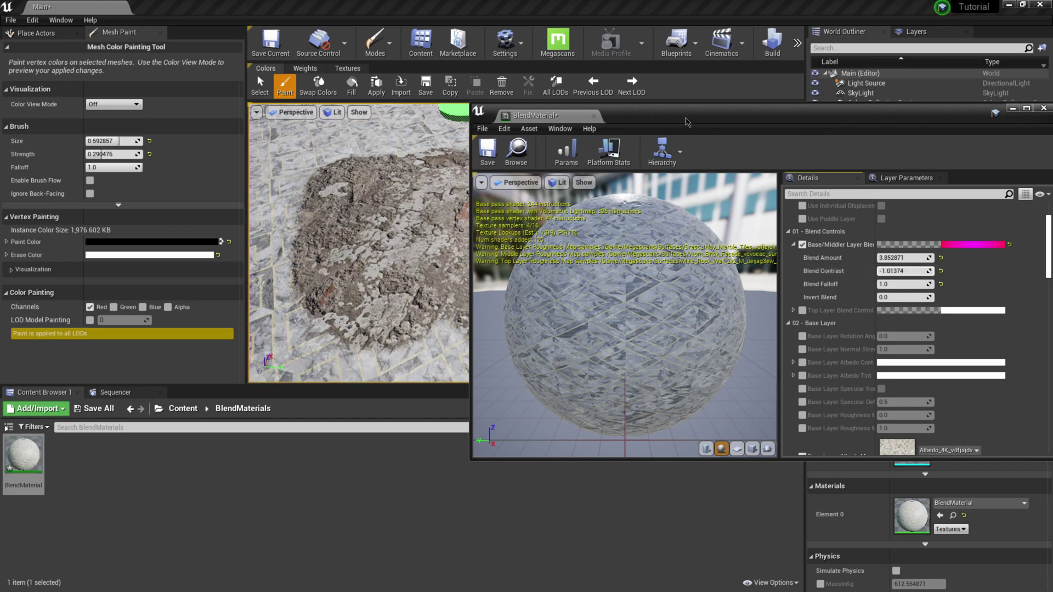
Step: Uncover the painted patch and adjust the Base/Middle layer blend to Amount 0, Contrast about -0.97 and Falloff about 0.12
left_click_drag(706, 126, 823, 124)
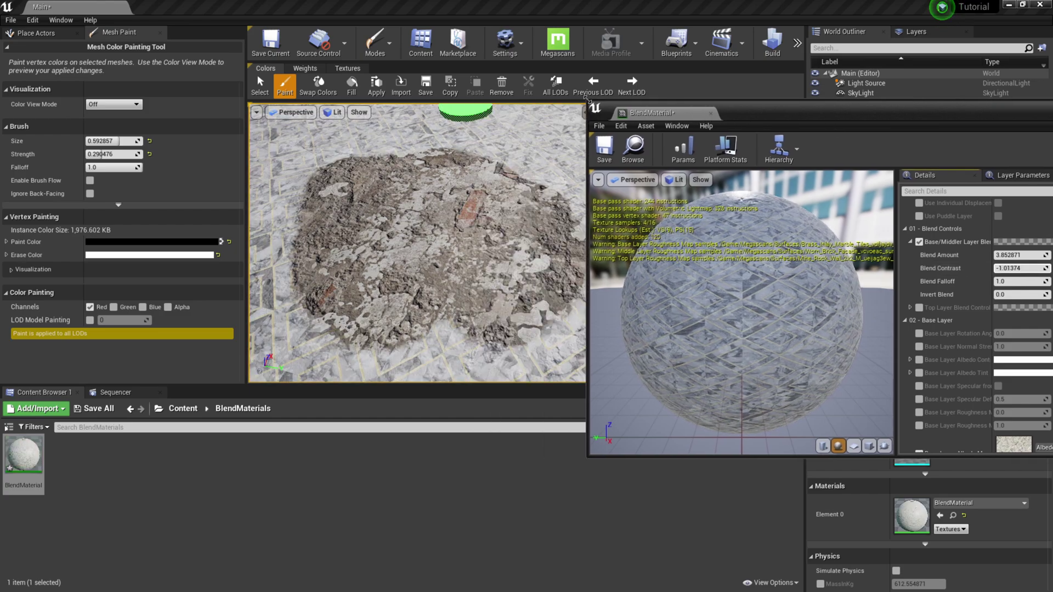
left_click_drag(587, 99, 677, 123)
left_click_drag(767, 133, 630, 35)
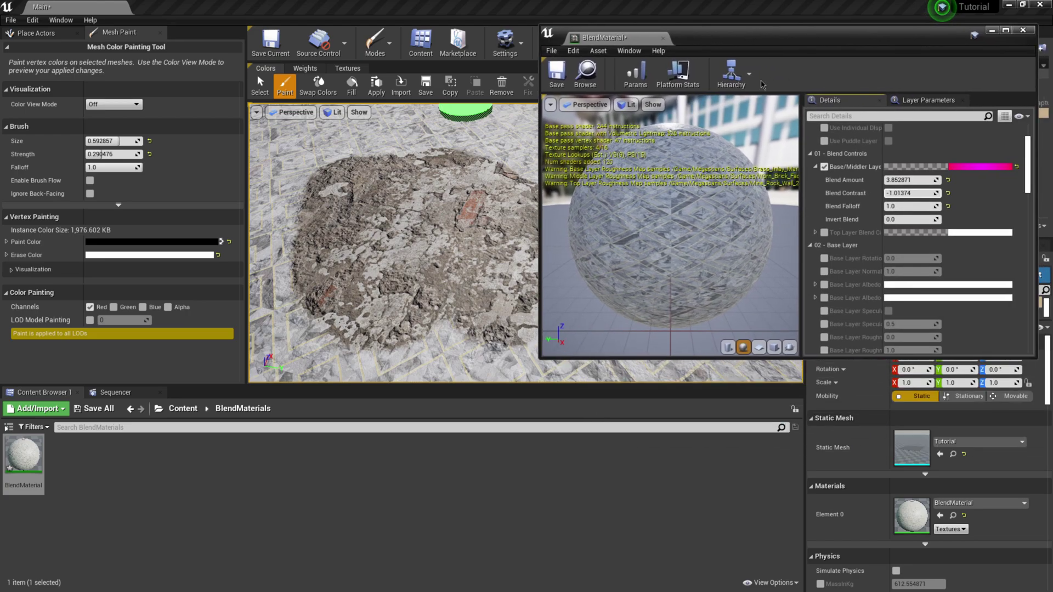
left_click_drag(910, 193, 905, 193)
left_click_drag(911, 193, 921, 193)
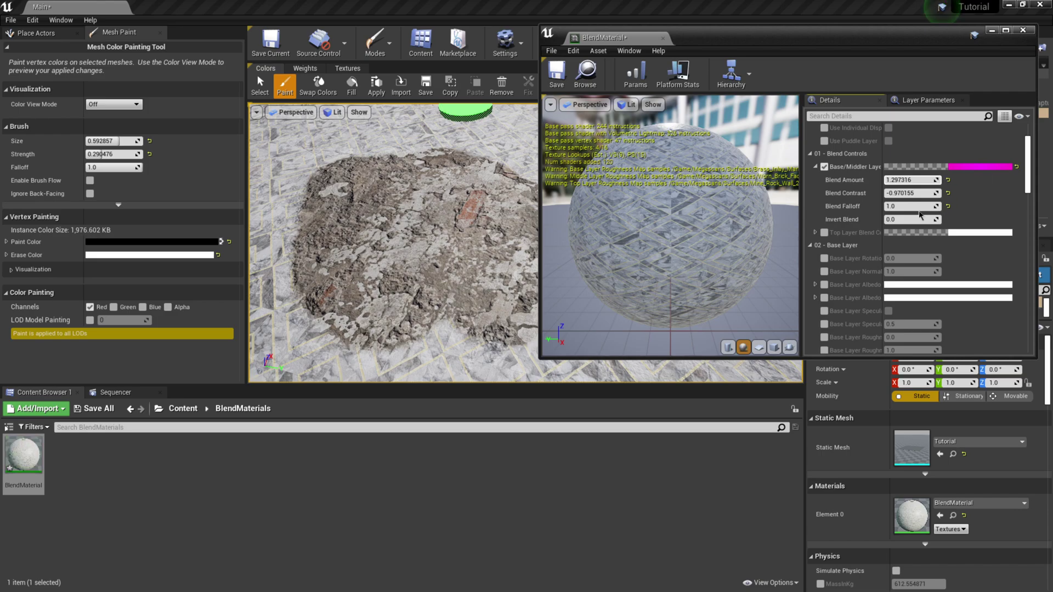
left_click(948, 180)
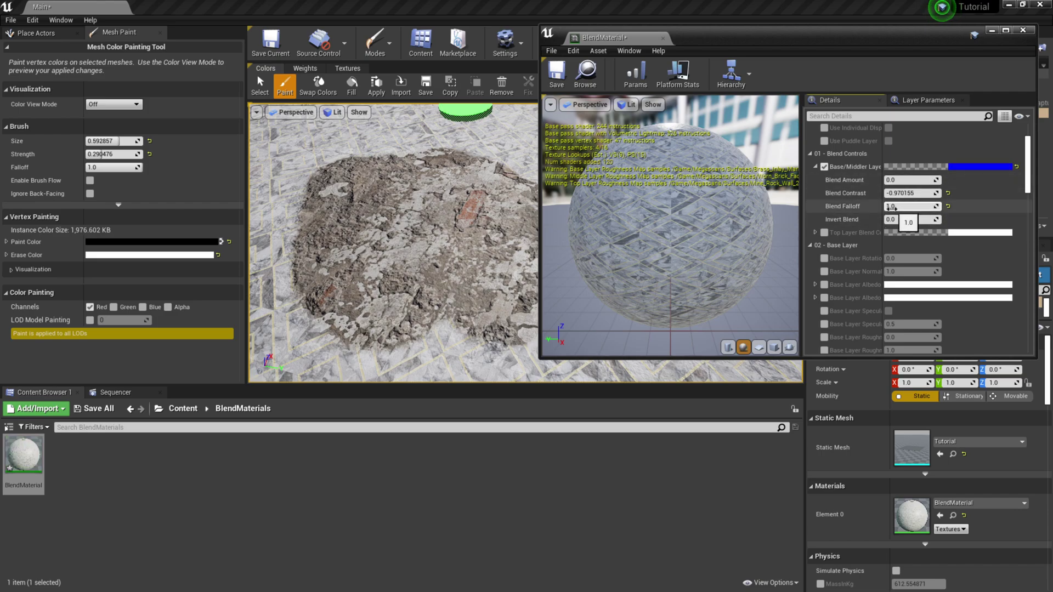
mouse_move(890, 208)
left_mouse_down()
mouse_move(932, 208)
mouse_move(891, 207)
left_mouse_up()
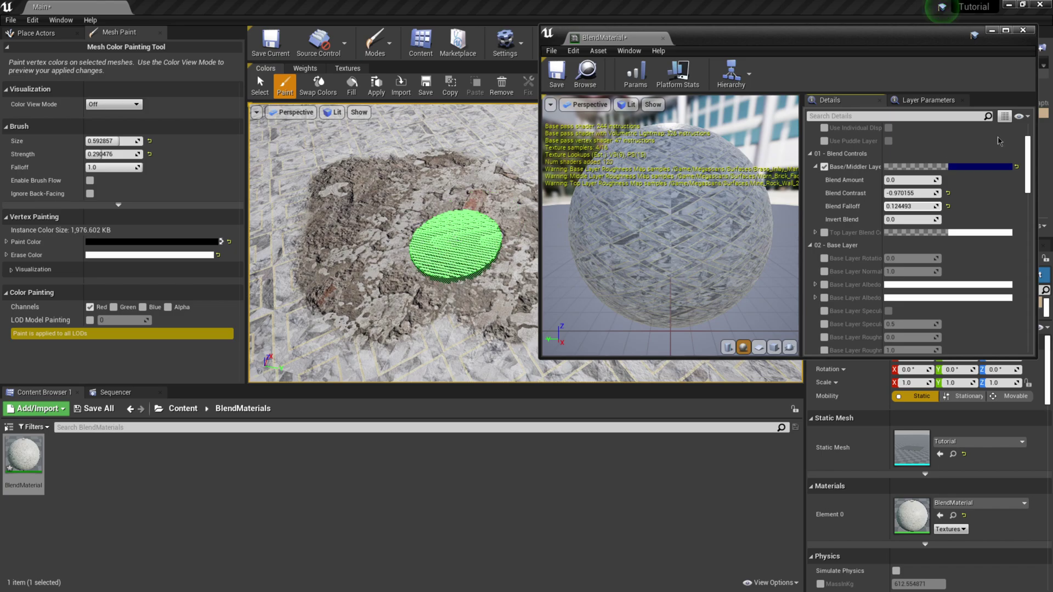
Step: Widen the BlendMaterial editor and its parameter names, and enable Use Individual Displacement Values
scroll(952, 203, "up", 3)
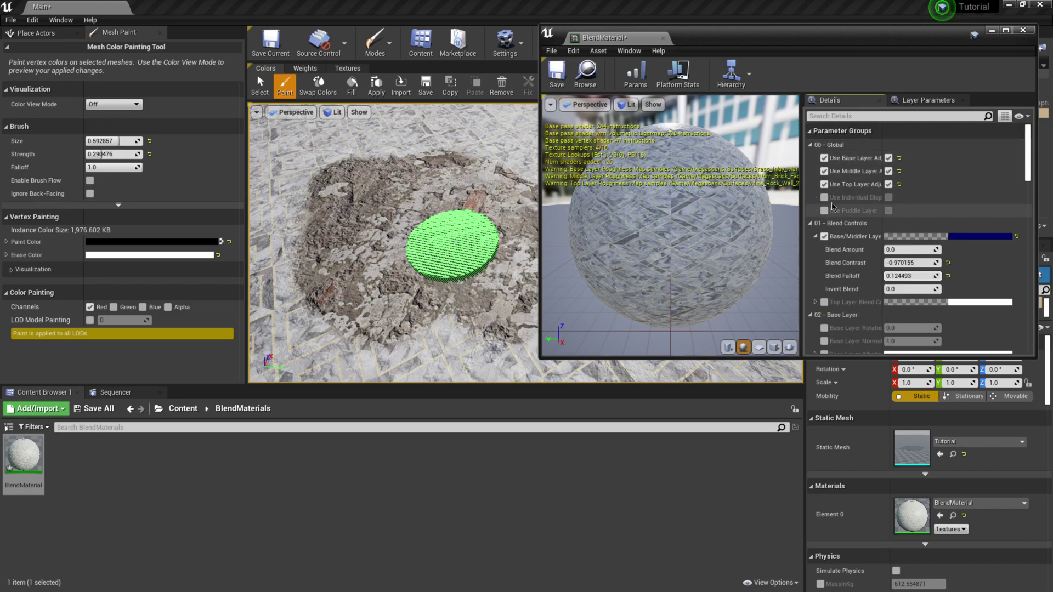
left_click_drag(542, 86, 492, 87)
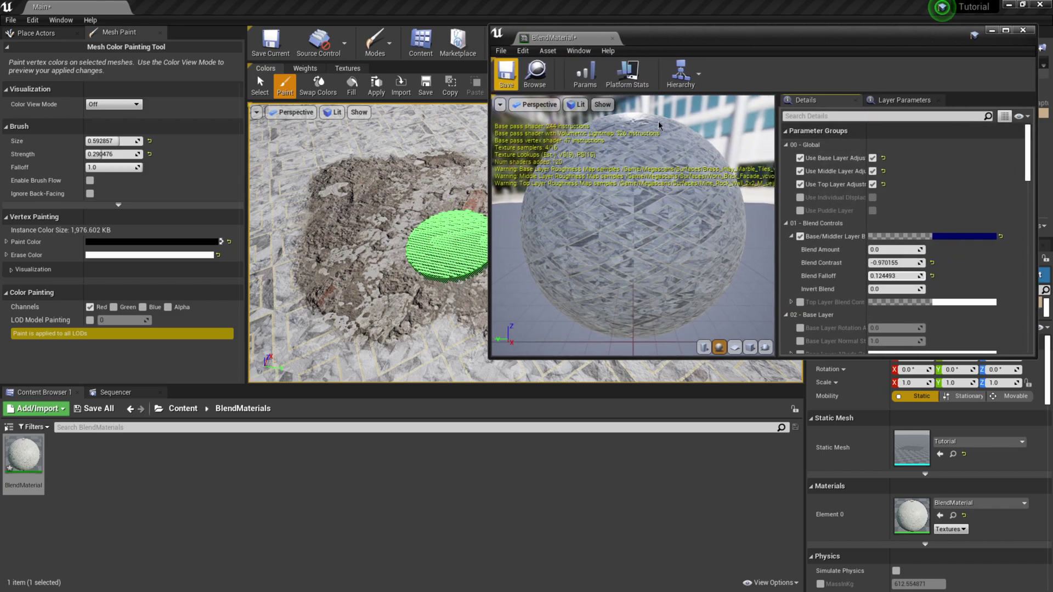
left_click_drag(867, 147, 925, 146)
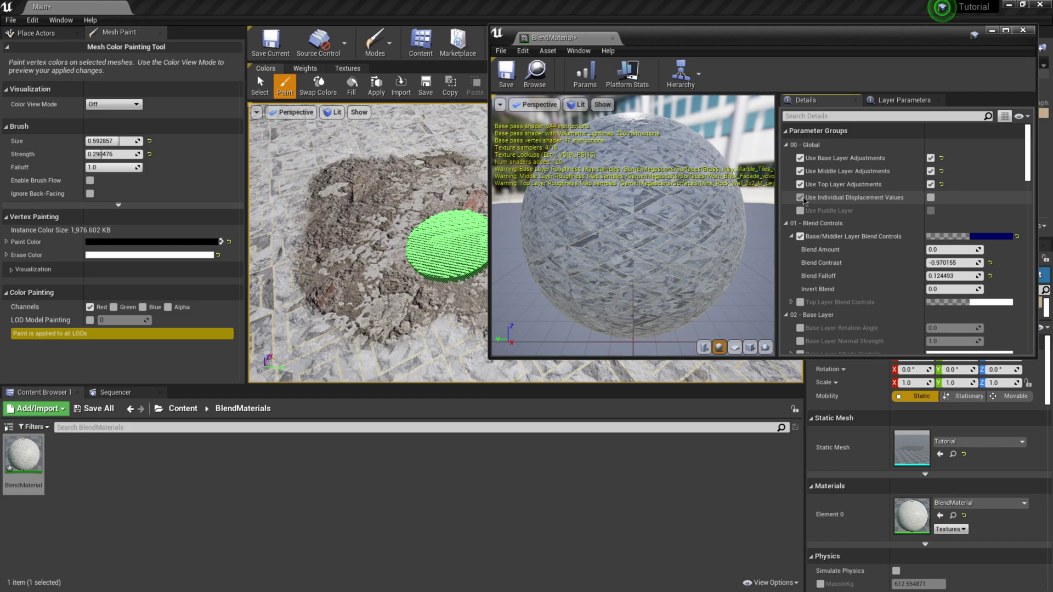
left_click(801, 198)
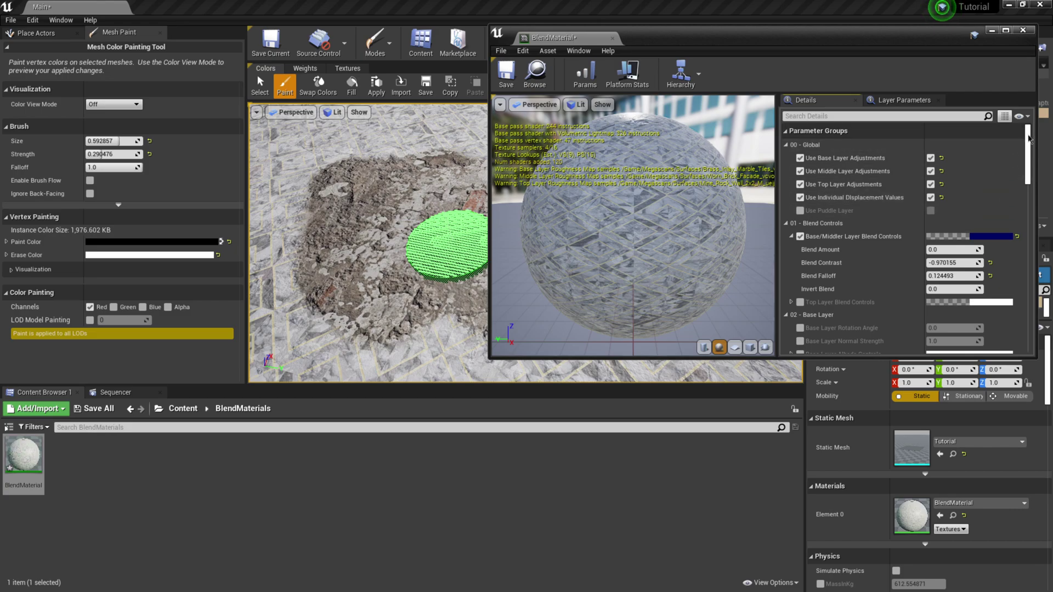
Step: Enable Middle Layer Displacement Amount in the Displacement group and set it to about -0.27
left_click_drag(1027, 159, 1036, 288)
scroll(1014, 292, "down", 5)
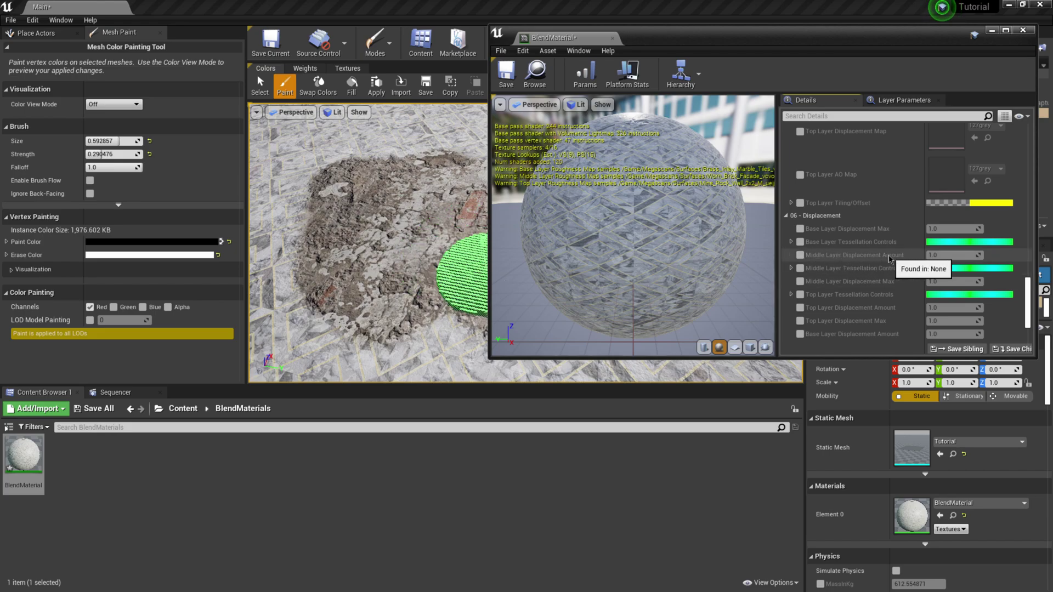
left_click(800, 255)
mouse_move(951, 255)
left_mouse_down()
mouse_move(981, 255)
mouse_move(959, 255)
left_mouse_up()
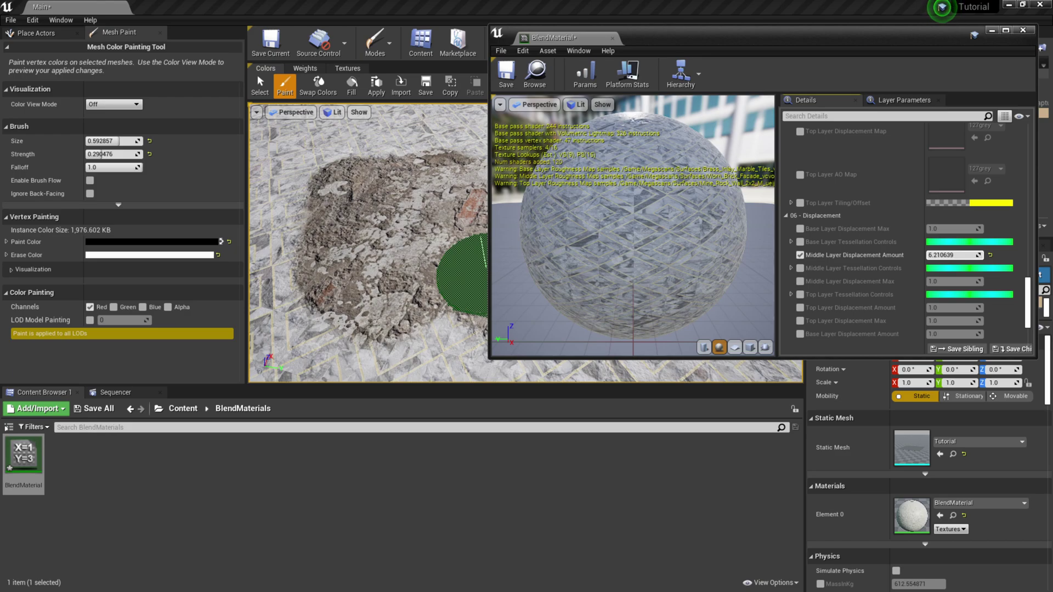
left_click_drag(960, 255, 955, 255)
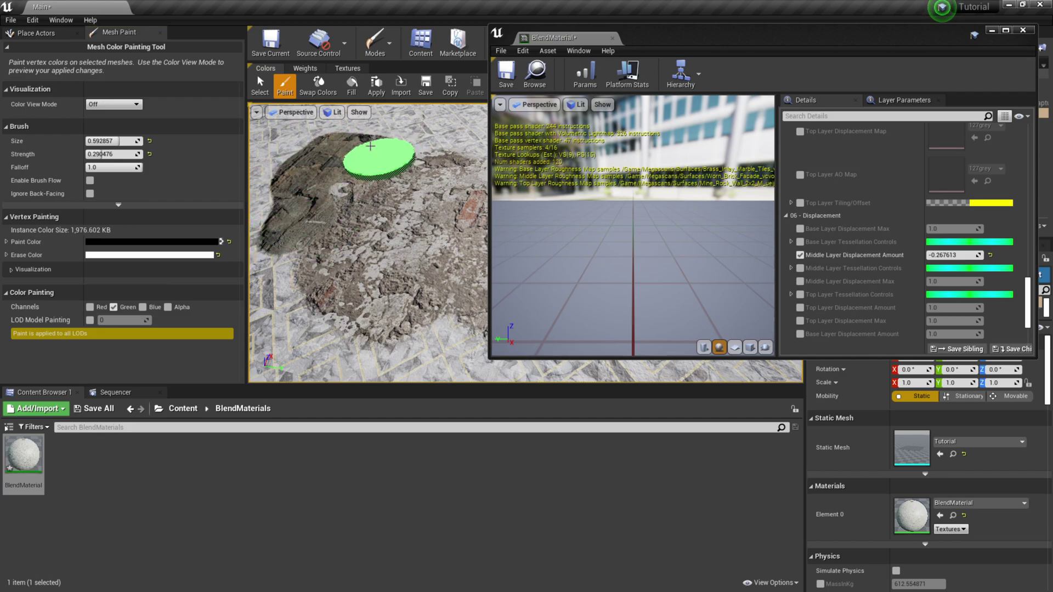
Step: Paint the rock surface along the far edge of the patch using only the Green channel
mouse_move(368, 149)
left_mouse_down()
mouse_move(378, 159)
mouse_move(436, 156)
mouse_move(433, 129)
mouse_move(381, 130)
left_mouse_up()
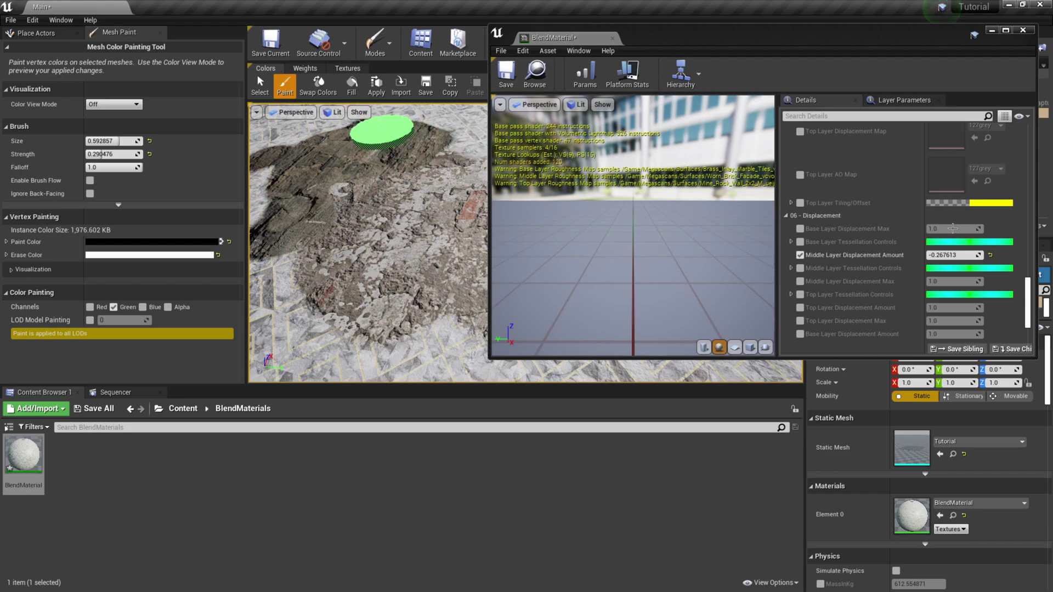
Step: Enable Top Layer Tiling/Offset in BlendMaterial and set both Tiling X and Tiling Y to 5
scroll(999, 248, "up", 5)
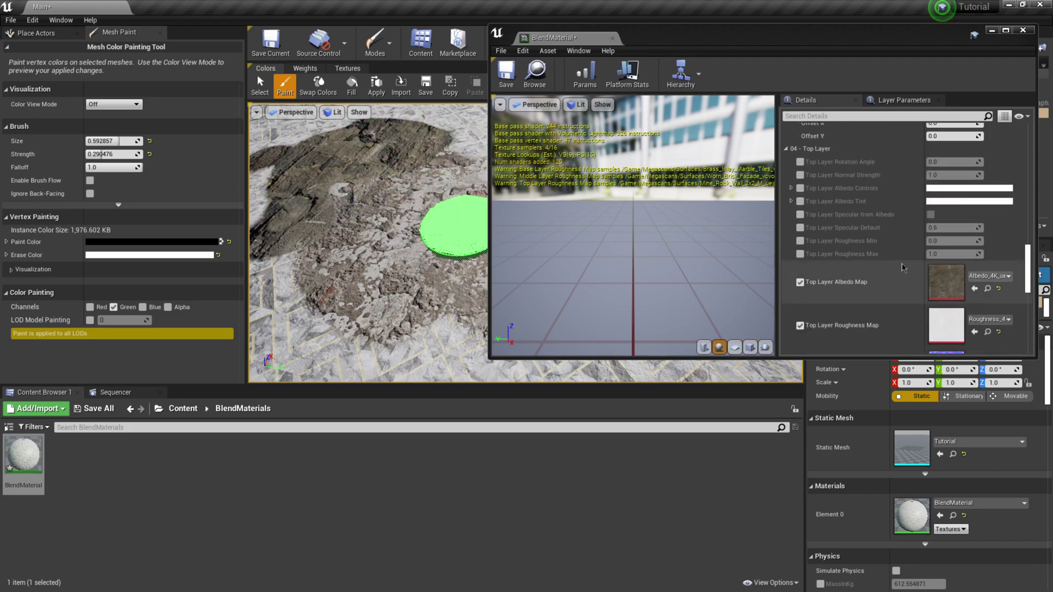
left_click_drag(1028, 248, 1045, 295)
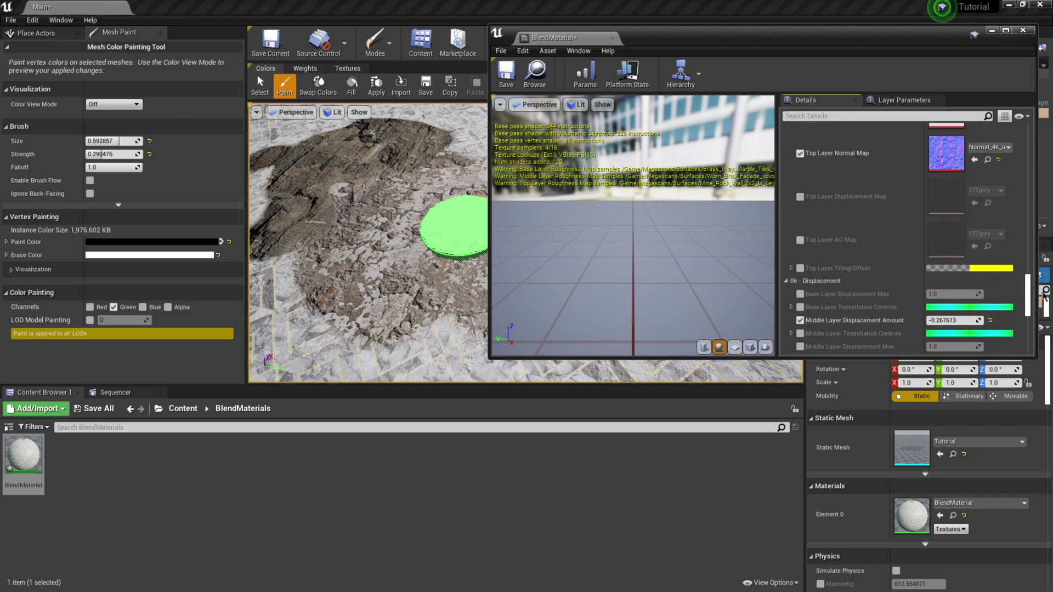
left_click(791, 268)
left_click(943, 281)
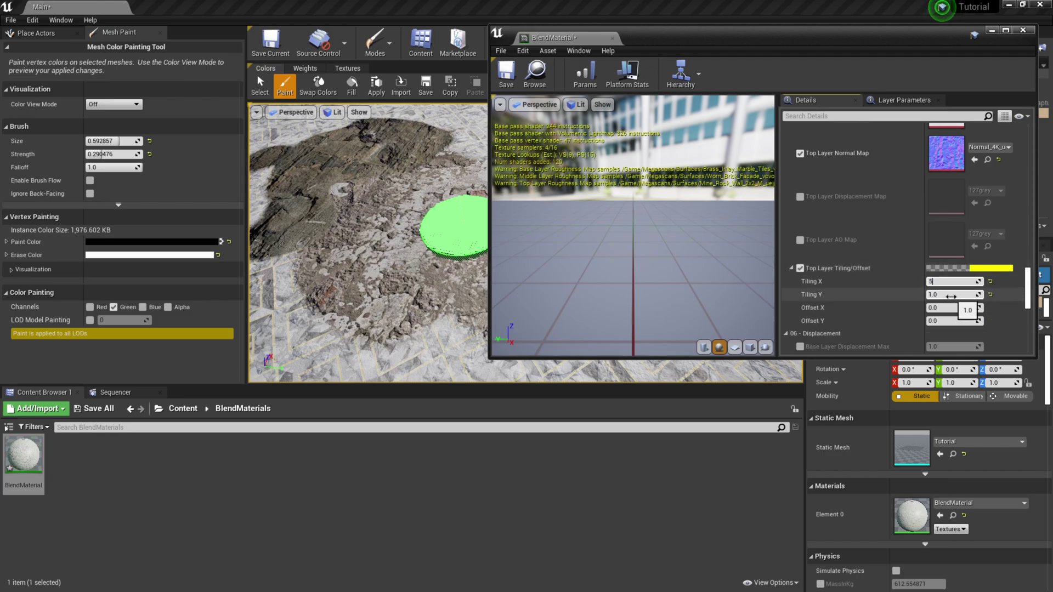
type("5")
left_click(951, 295)
type("5")
key("Return")
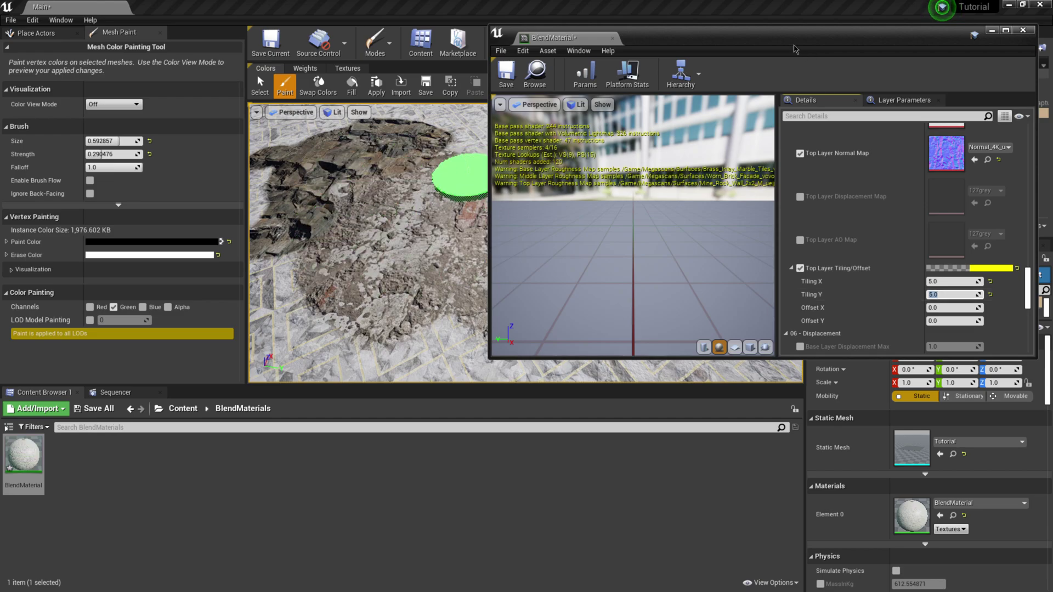
Step: Enable Top Layer Blend Controls in BlendMaterial and set Blend Contrast to about -0.56 and Blend Falloff to about 0.32
left_click_drag(795, 50, 872, 276)
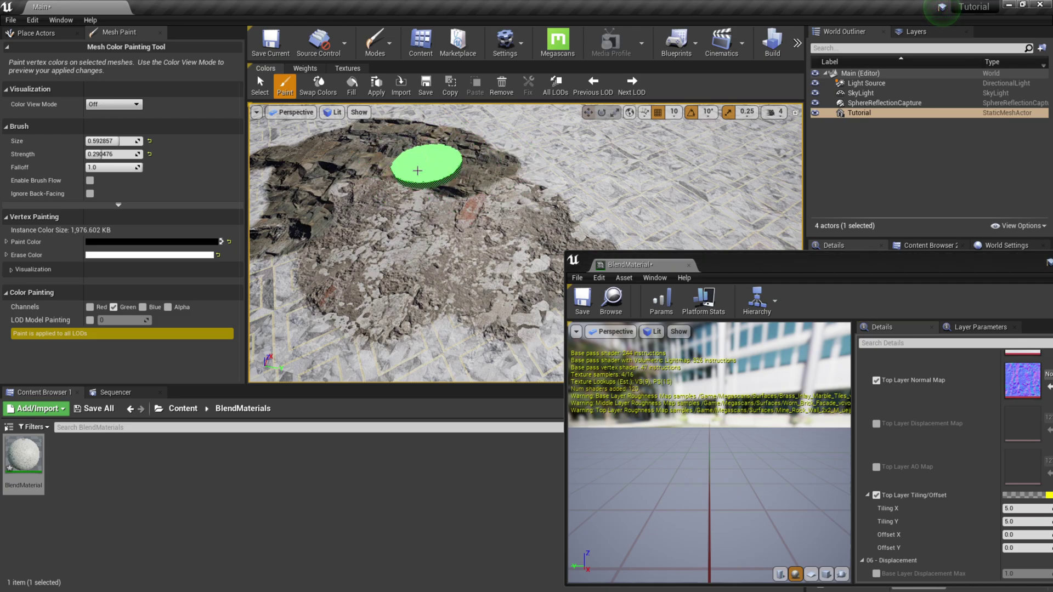
mouse_move(724, 265)
left_mouse_down()
mouse_move(605, 211)
mouse_move(512, 196)
left_mouse_up()
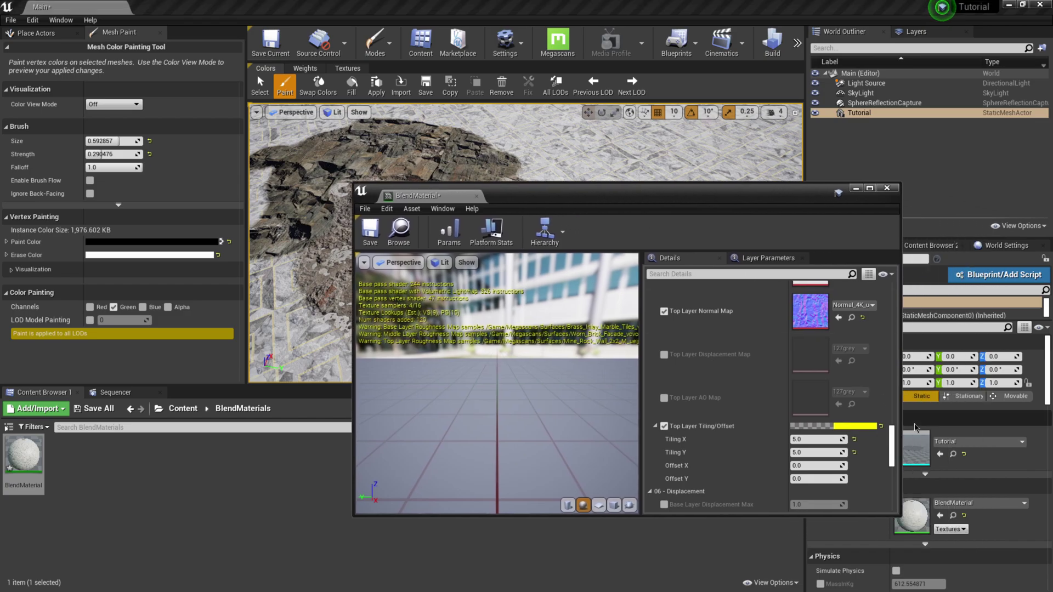
left_click_drag(891, 439, 889, 289)
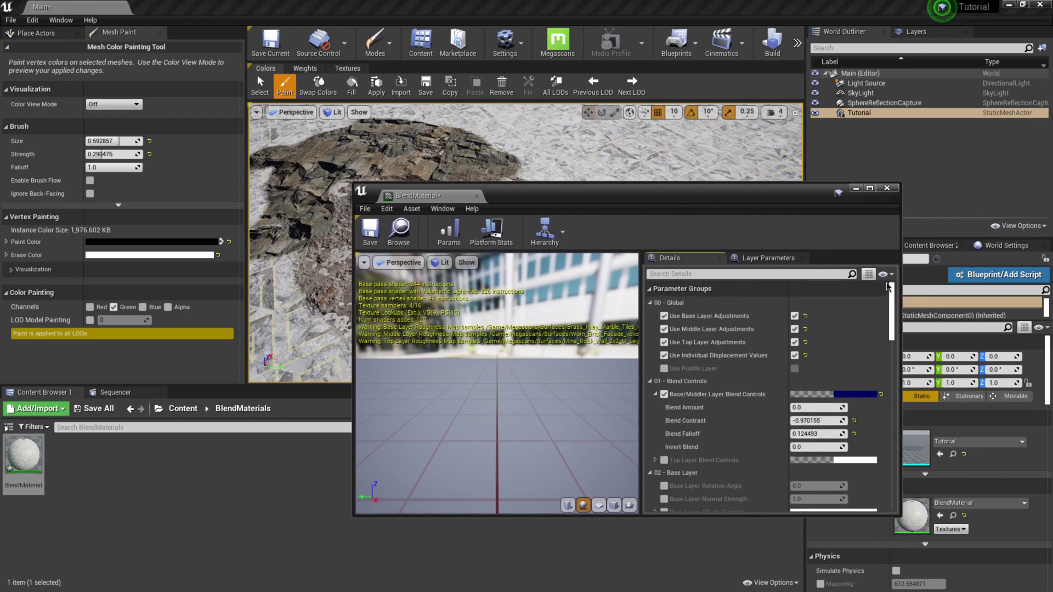
scroll(799, 333, "down", 3)
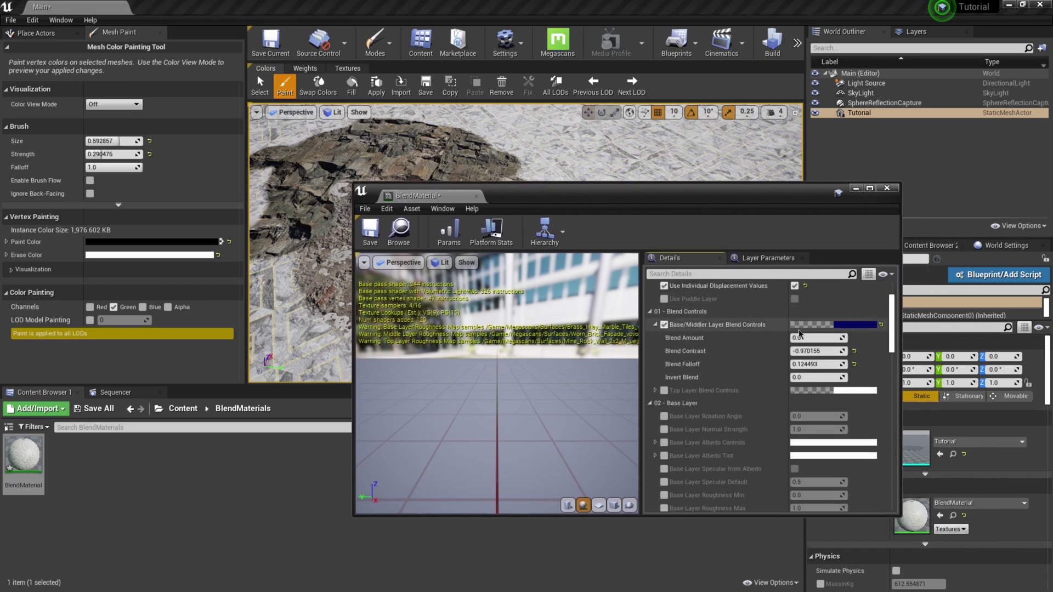
scroll(668, 299, "down", 1)
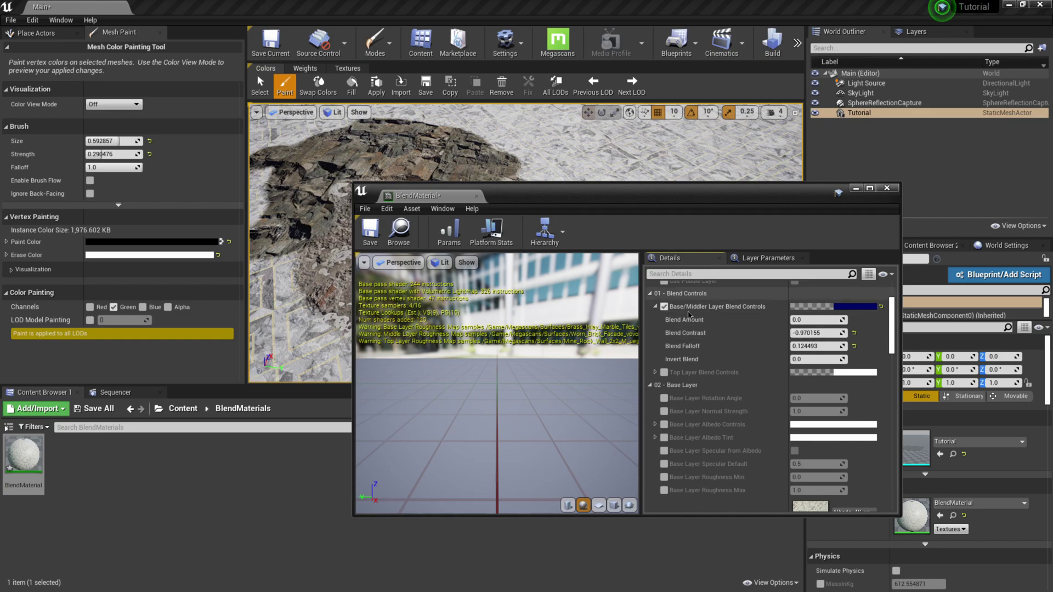
left_click(654, 373)
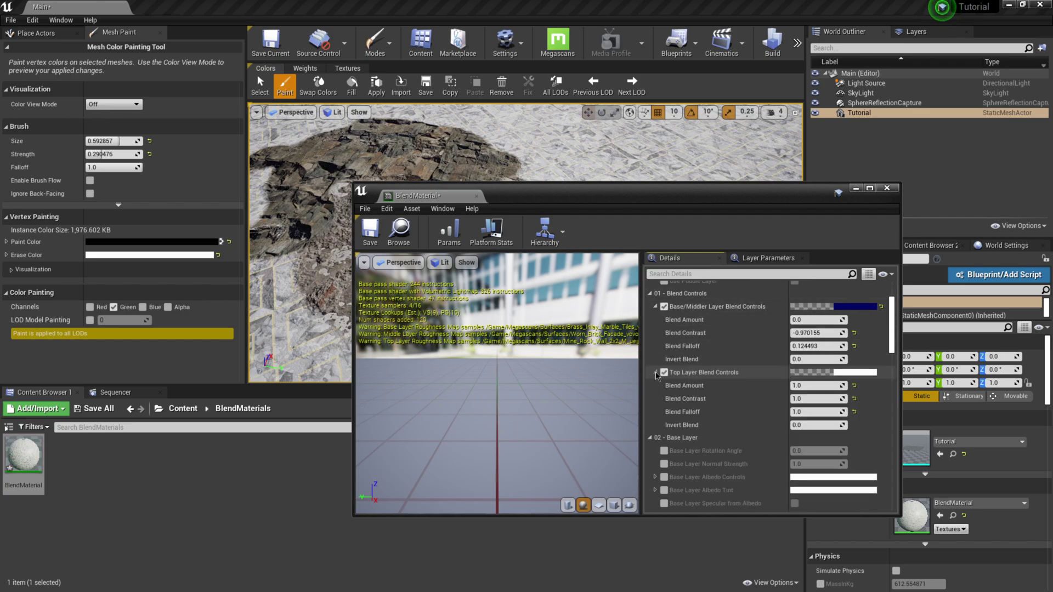
left_click_drag(817, 399, 770, 398)
left_click_drag(580, 198, 578, 347)
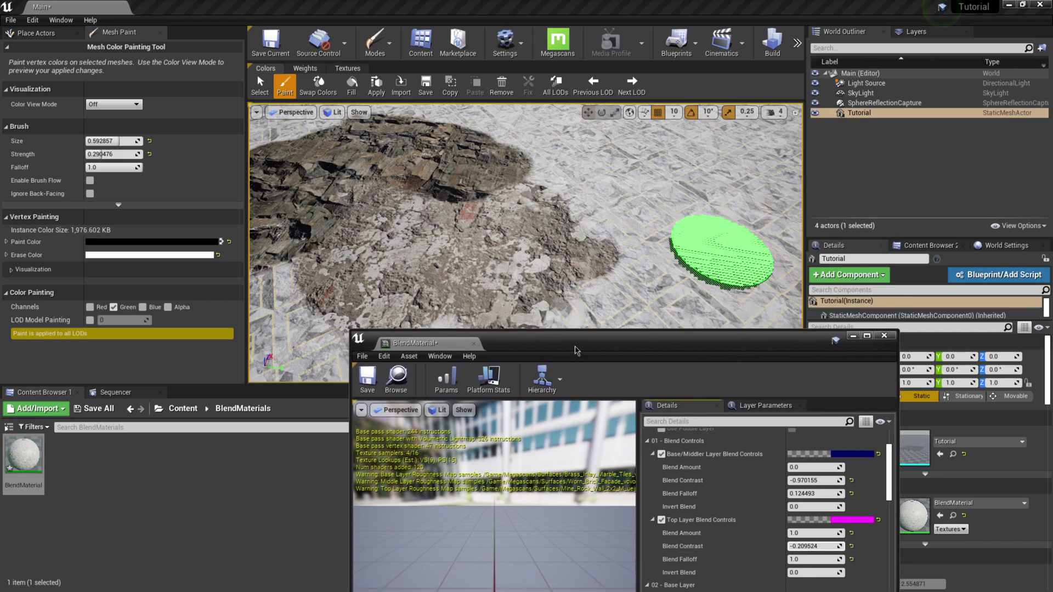
left_click_drag(802, 548, 780, 548)
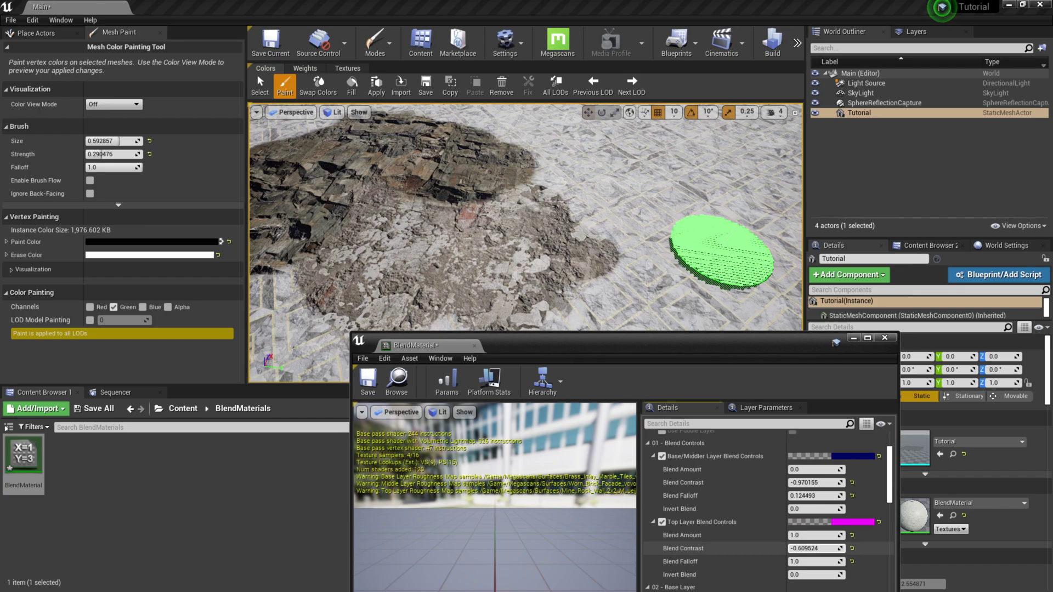
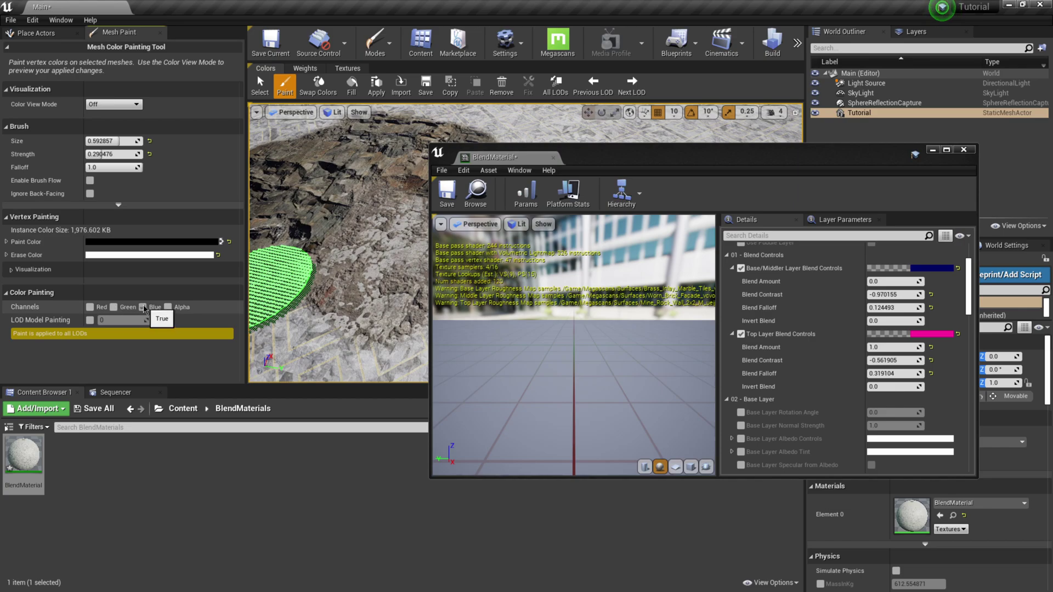
Step: Restrict color painting to the Blue channel and turn on Use Puddle Layer in BlendMaterial's Global group
left_click(143, 308)
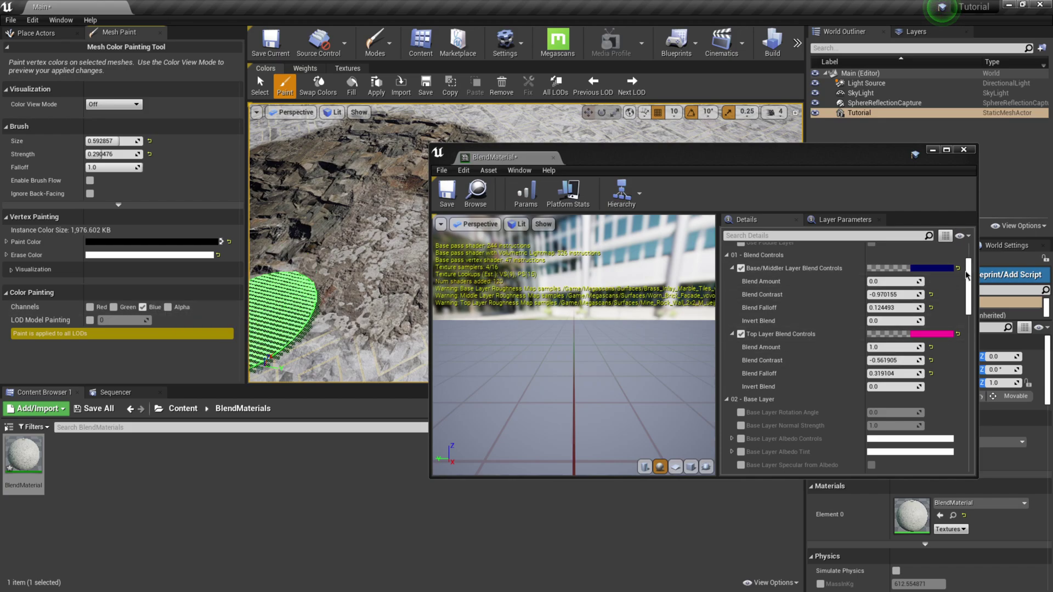
left_click_drag(966, 275, 968, 258)
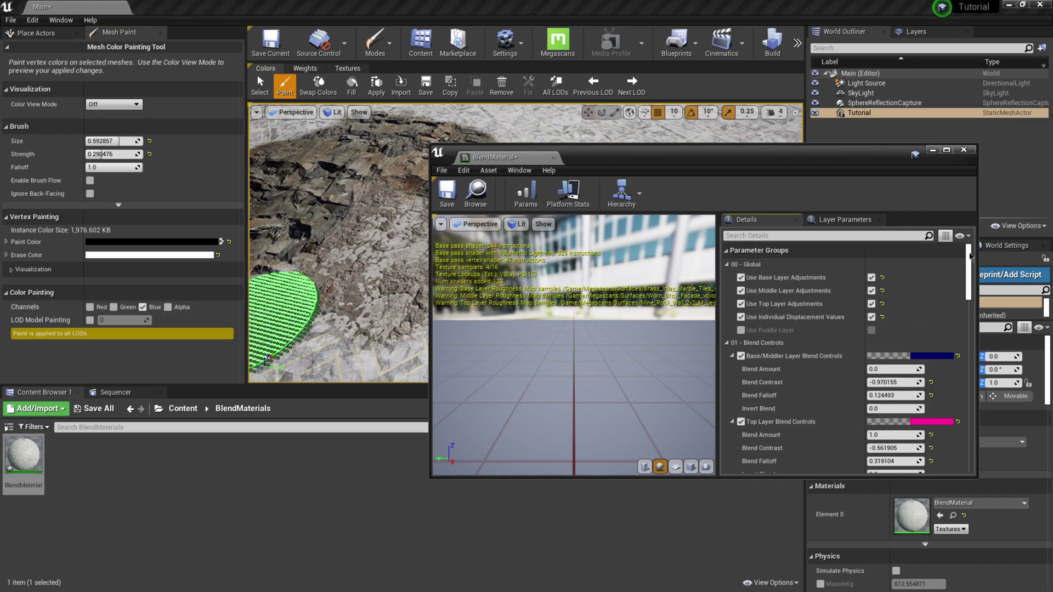
left_click(741, 330)
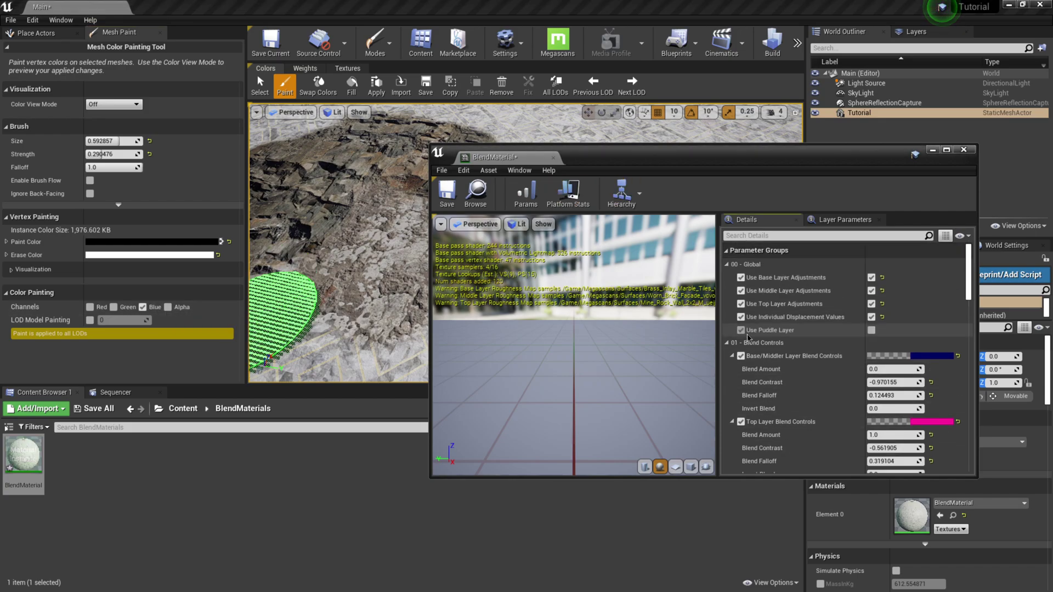
left_click(871, 331)
Step: Review the Puddle Layer parameters, and paint a puddle over the middle of the patch and the adjoining rock edge
scroll(783, 336, "down", 10)
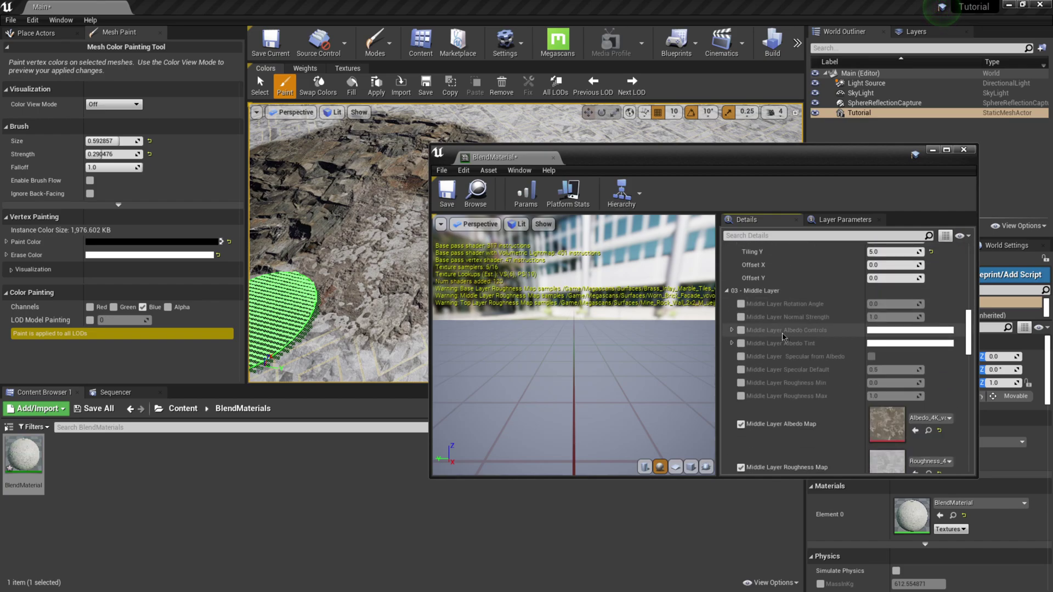
scroll(783, 336, "down", 15)
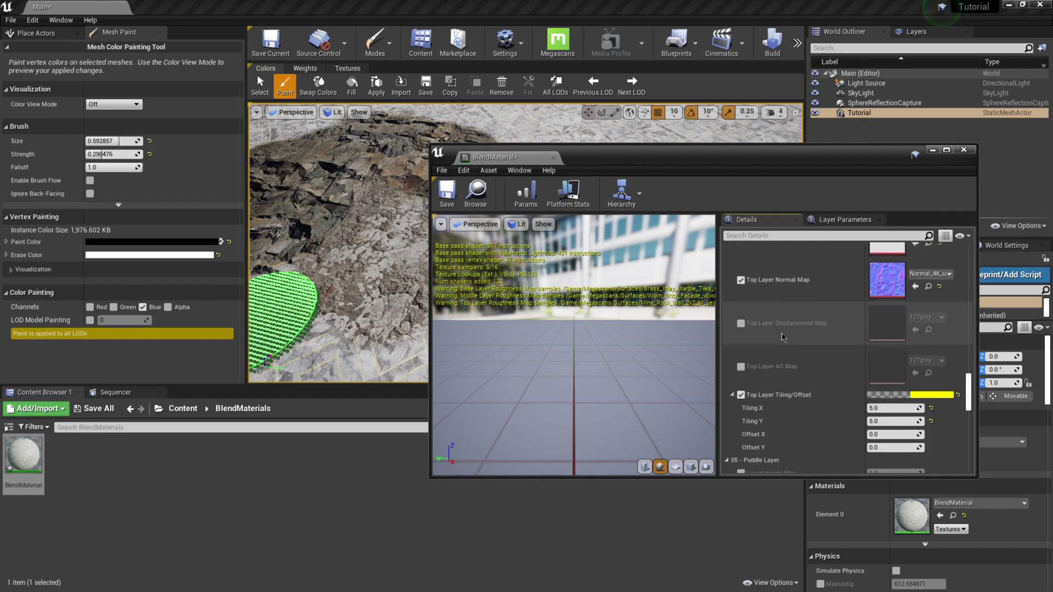
scroll(783, 336, "down", 5)
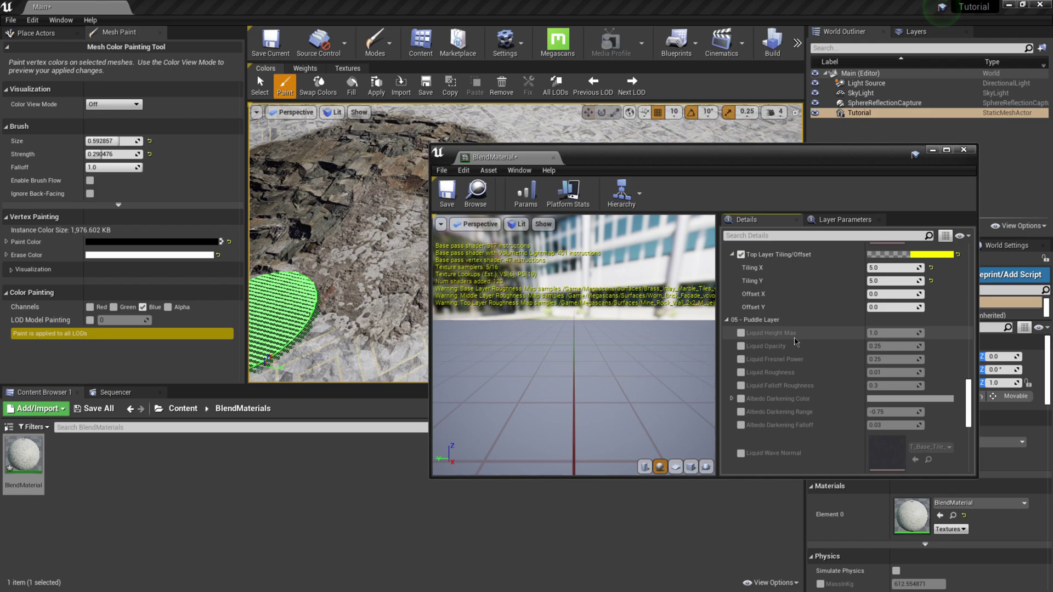
scroll(816, 324, "down", 2)
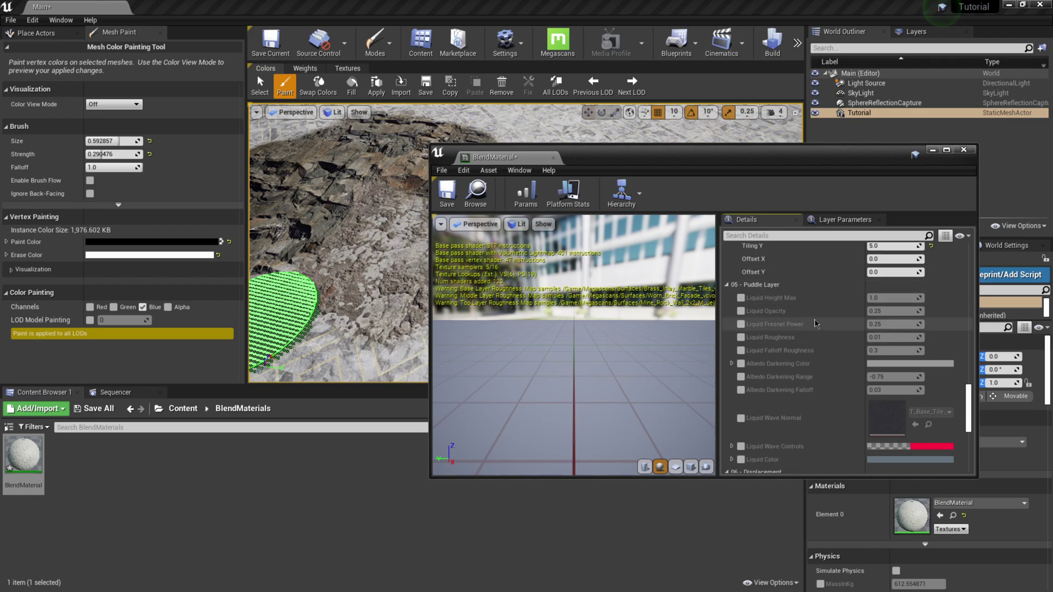
scroll(816, 323, "down", 2)
scroll(817, 355, "up", 1)
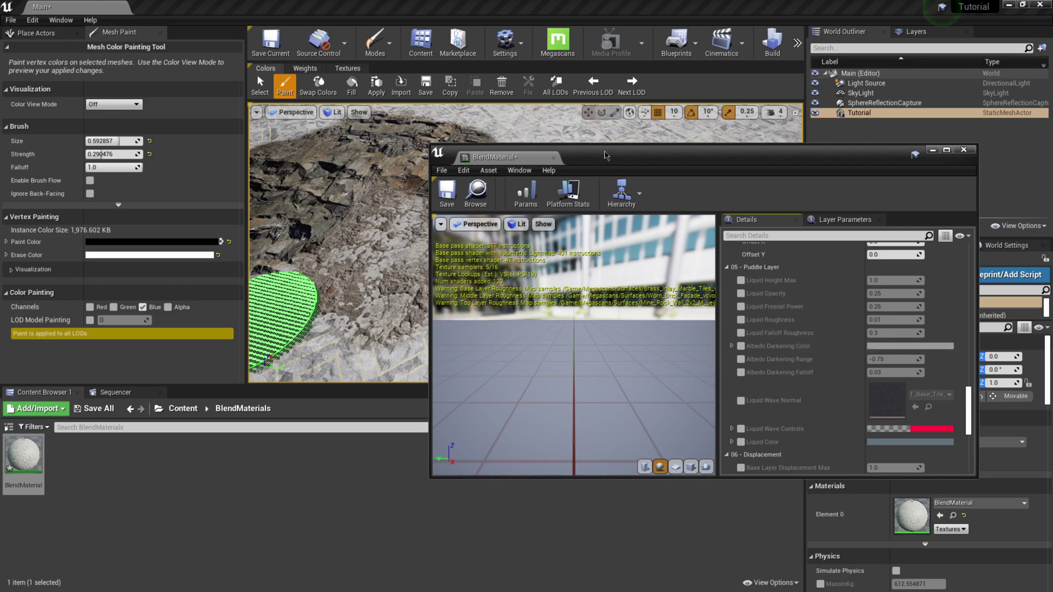
left_click_drag(605, 155, 775, 344)
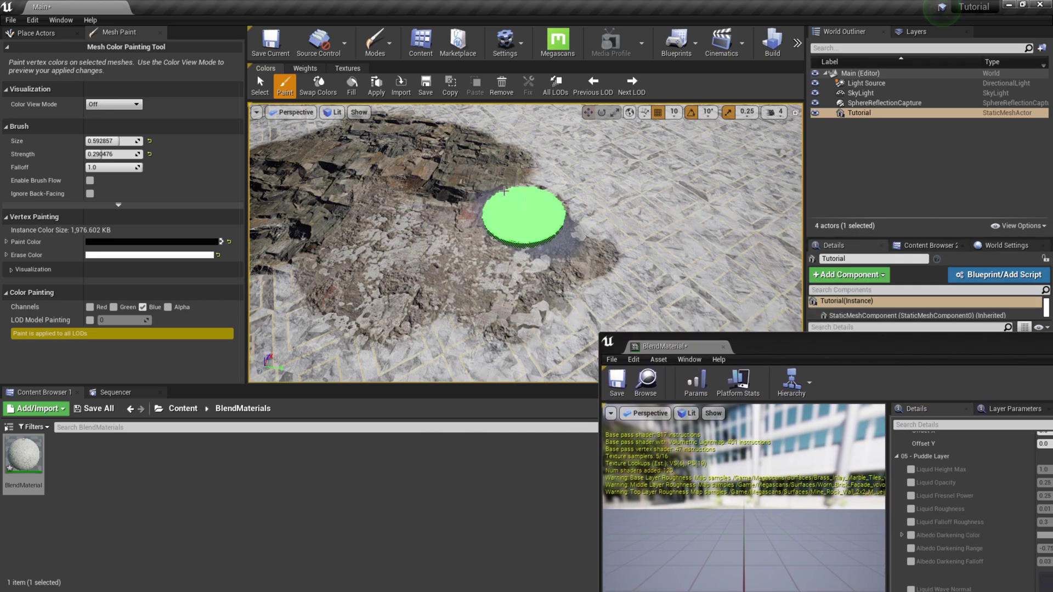
mouse_move(504, 191)
left_mouse_down()
mouse_move(559, 236)
mouse_move(582, 276)
mouse_move(611, 246)
mouse_move(569, 270)
mouse_move(503, 235)
mouse_move(520, 288)
mouse_move(440, 253)
mouse_move(449, 210)
mouse_move(465, 273)
mouse_move(449, 307)
mouse_move(448, 199)
mouse_move(491, 273)
mouse_move(507, 178)
mouse_move(501, 250)
mouse_move(477, 310)
mouse_move(445, 202)
mouse_move(424, 299)
mouse_move(353, 246)
mouse_move(430, 281)
mouse_move(466, 170)
mouse_move(580, 207)
mouse_move(558, 167)
mouse_move(552, 199)
mouse_move(539, 167)
left_mouse_up()
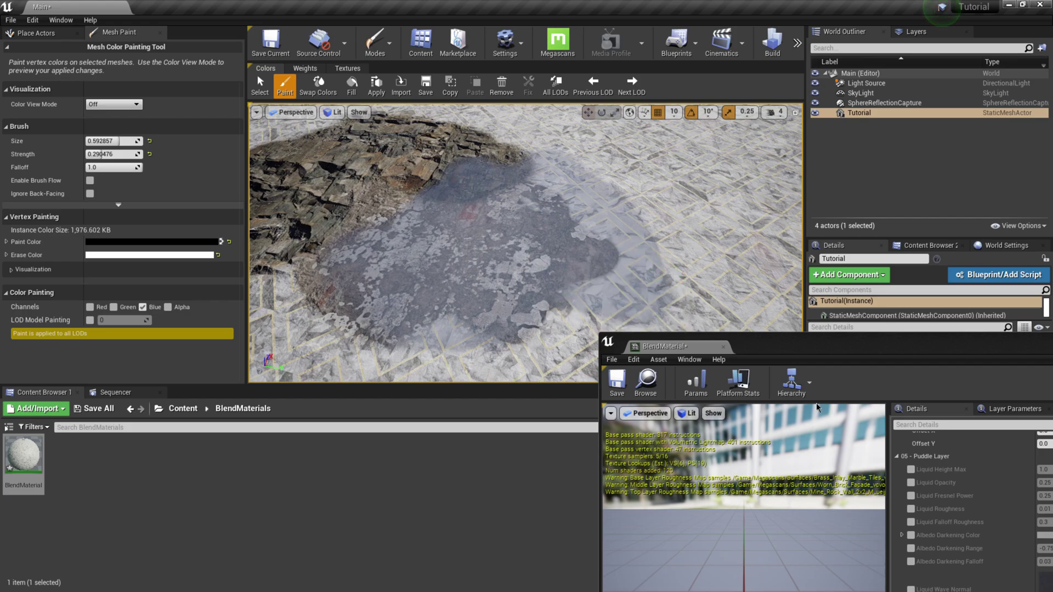
Step: Enable Liquid Height Max in the Puddle Layer group and lower it to about -1.24
left_click_drag(802, 354, 720, 118)
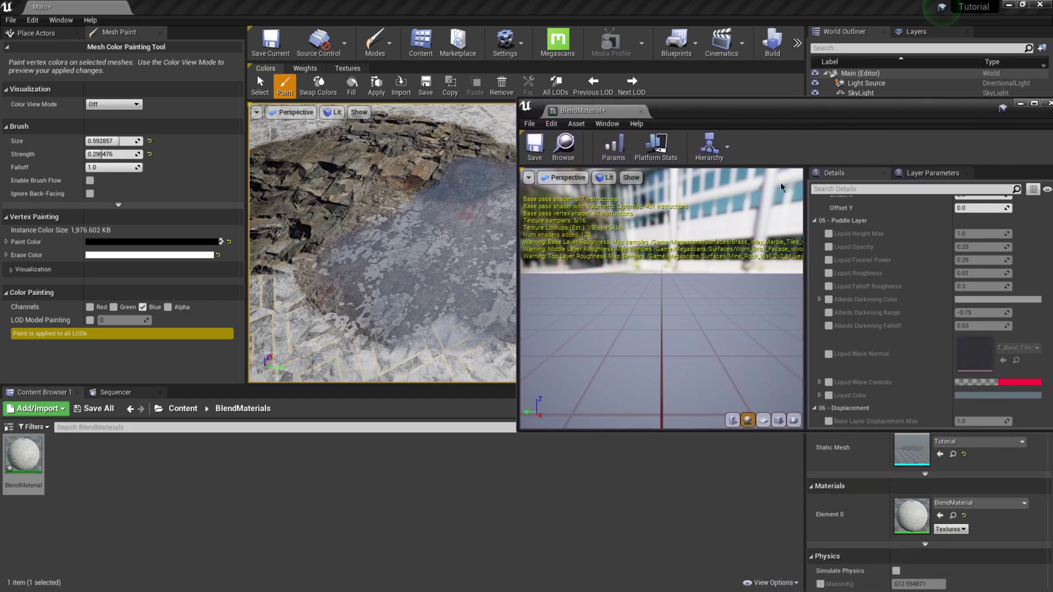
left_click(829, 233)
left_click_drag(982, 234, 921, 234)
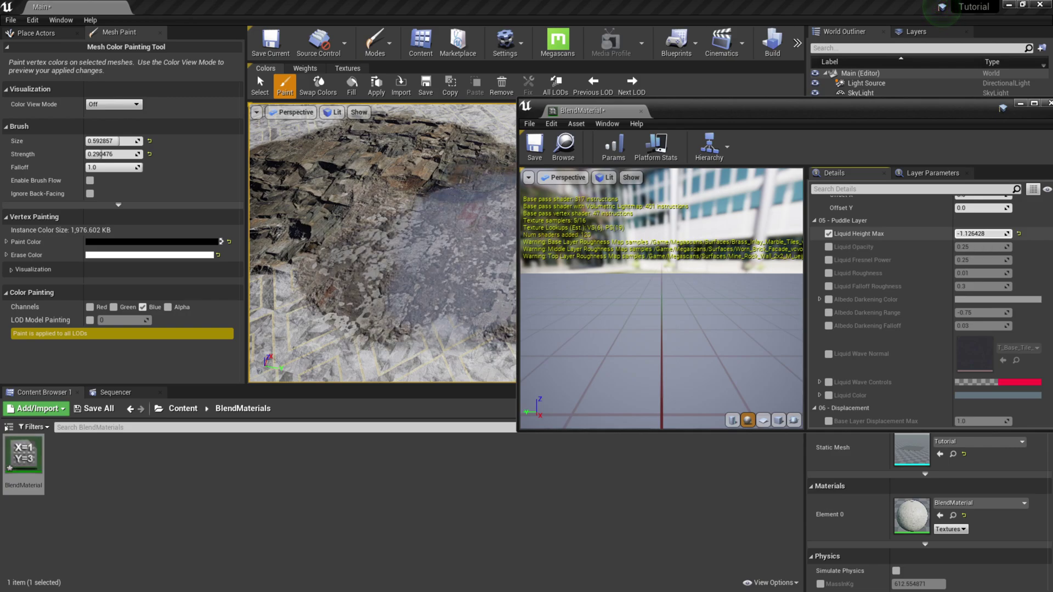
left_click_drag(840, 110, 876, 74)
left_click_drag(1014, 197, 1001, 197)
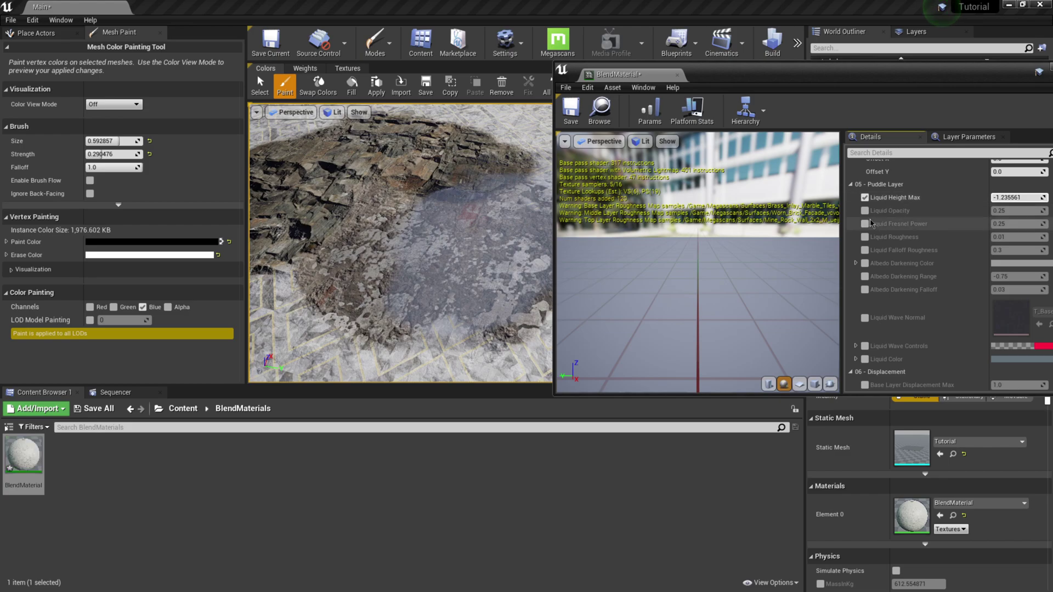
Step: Enable Liquid Roughness in the Puddle Layer group and set it to about -0.78
left_click(865, 237)
left_click_drag(990, 236, 998, 237)
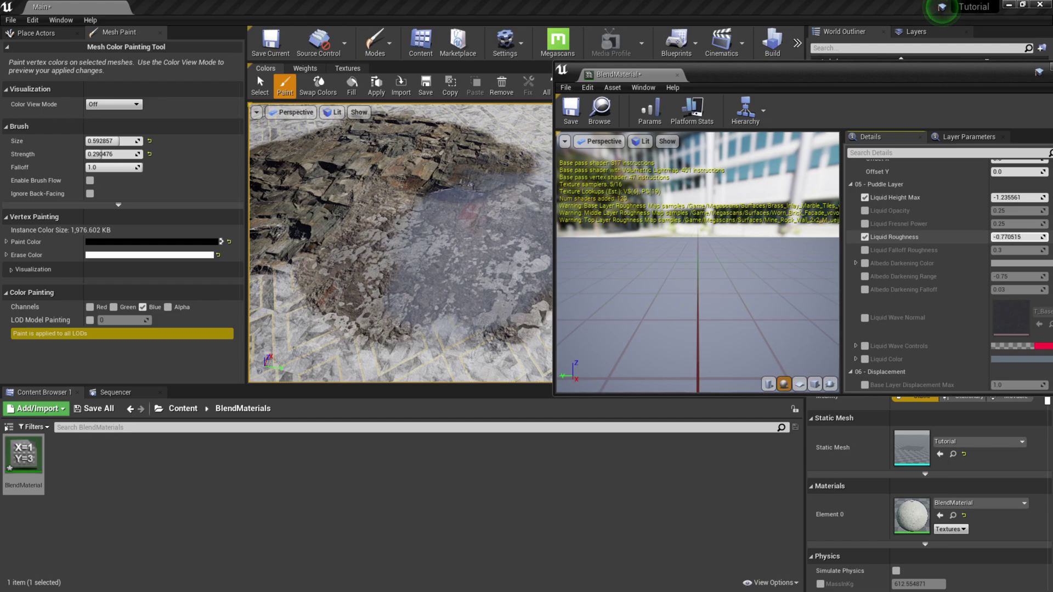
left_click_drag(998, 237, 993, 237)
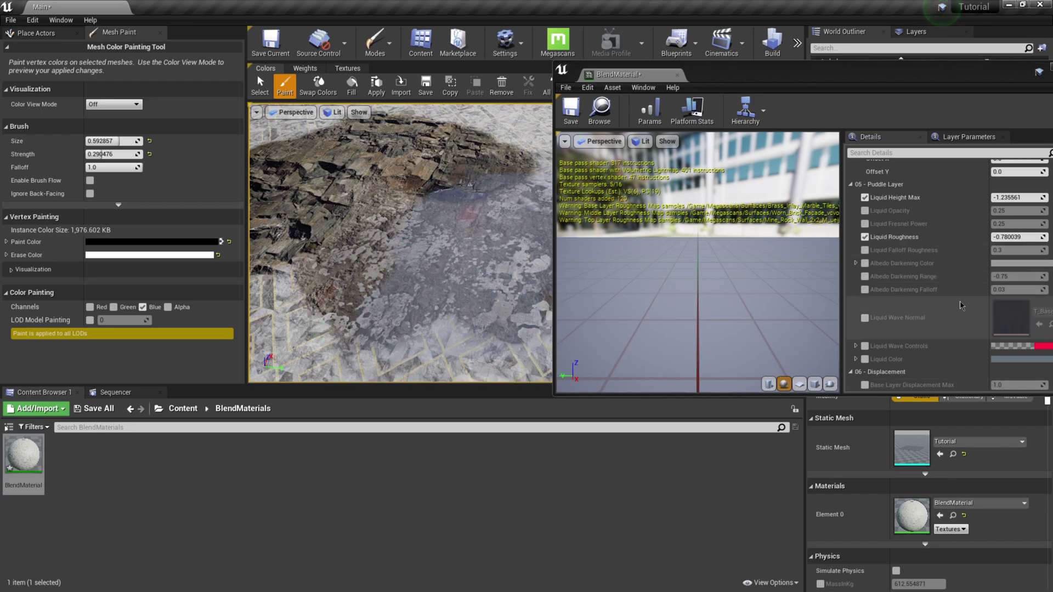
Step: Enable Liquid Wave Normal for the puddle layer and minimize the BlendMaterial editor to uncover the viewport
scroll(960, 302, "down", 3)
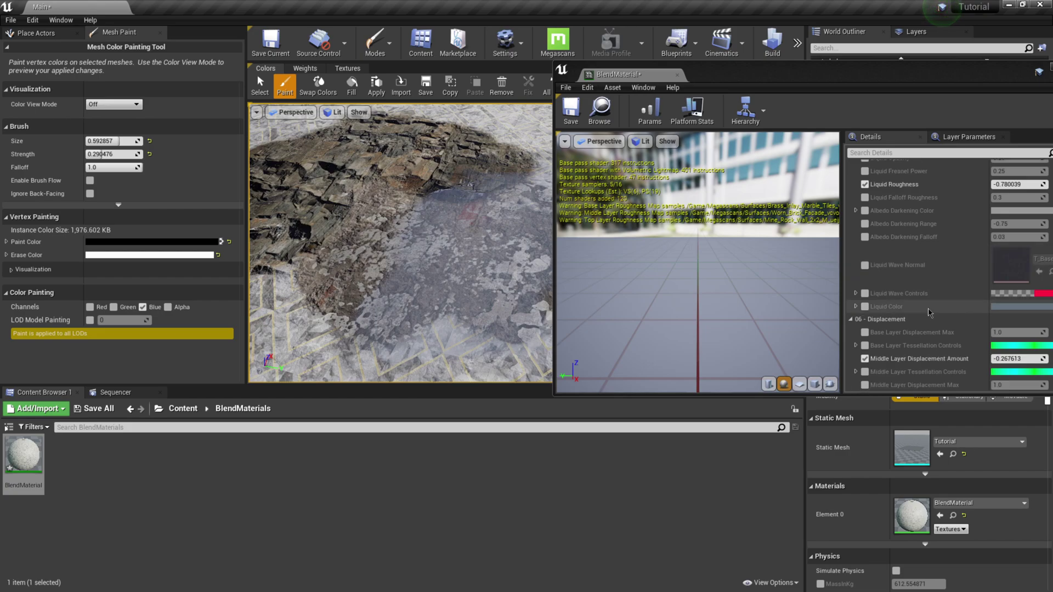
left_click(865, 265)
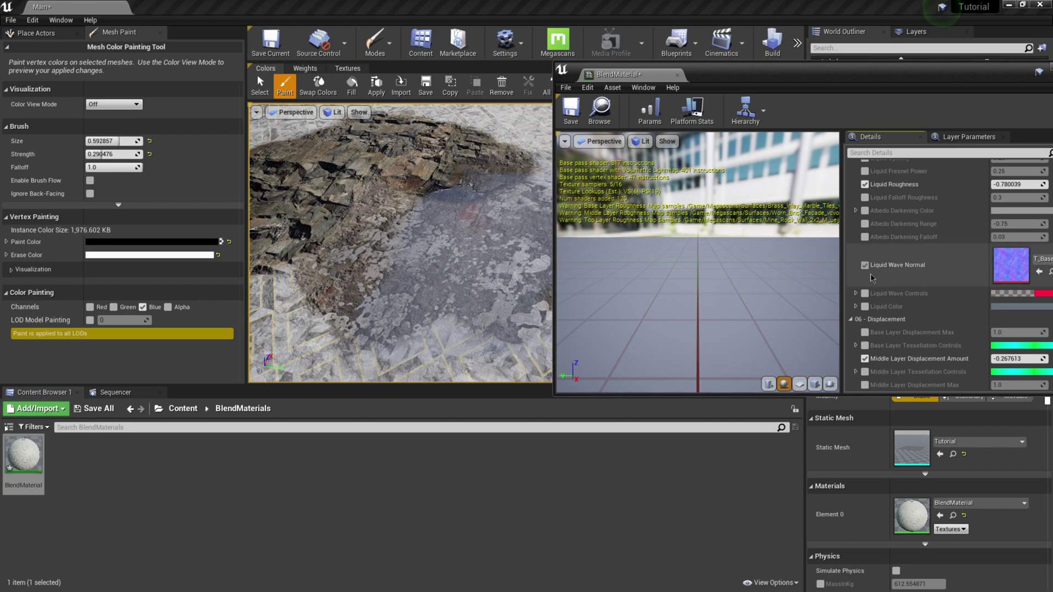
scroll(914, 278, "up", 2)
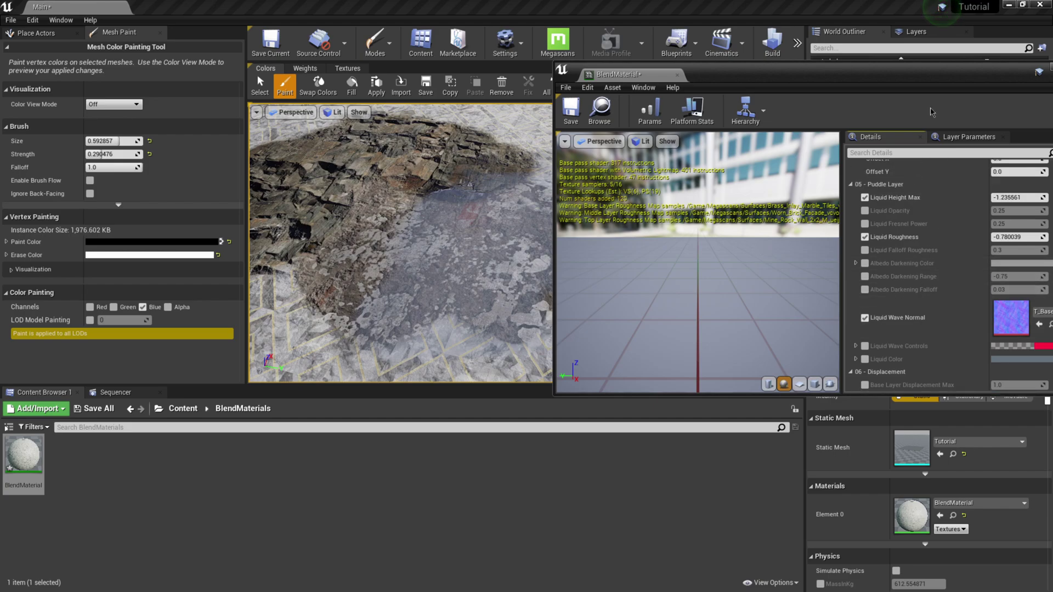
left_click_drag(921, 81, 803, 96)
left_click(943, 82)
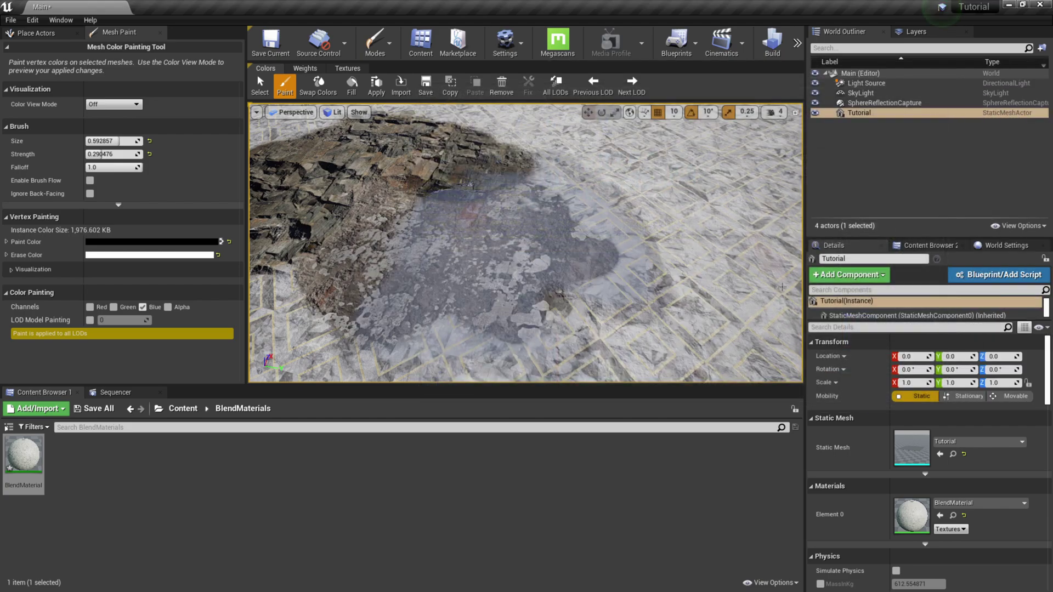